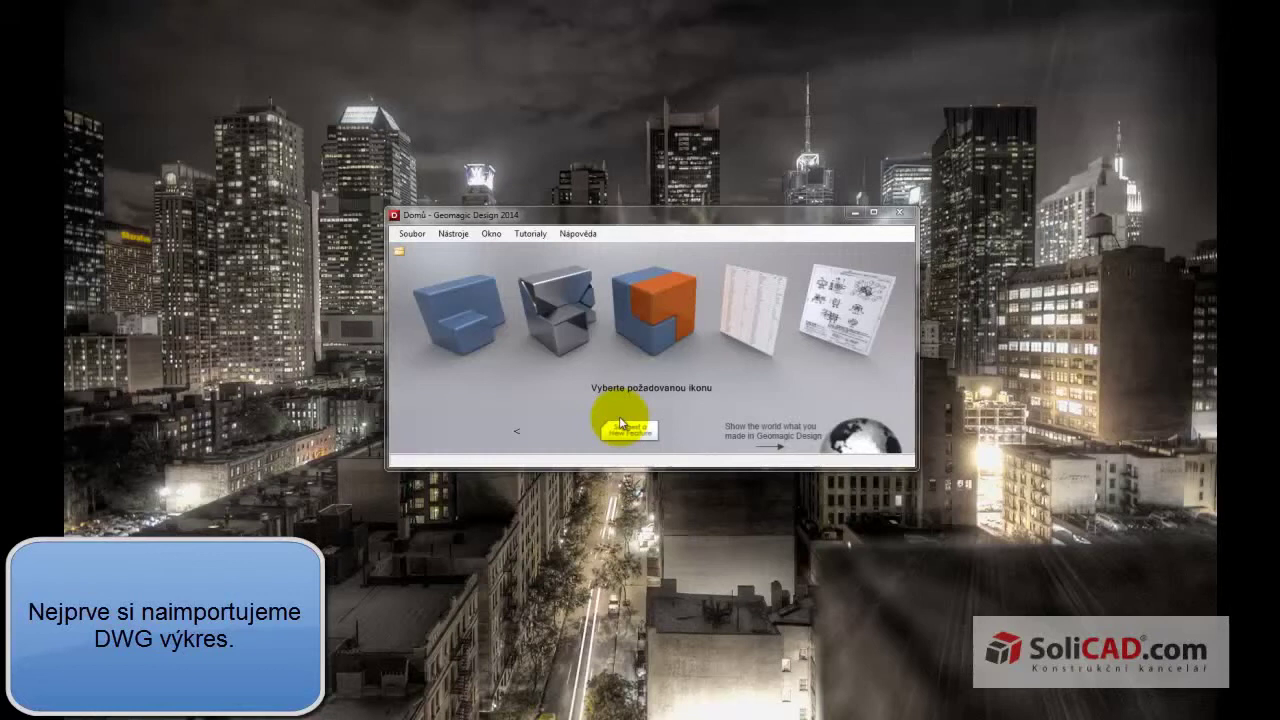
Open the tool's DWG drawing, importing it in millimetres
click(406, 242)
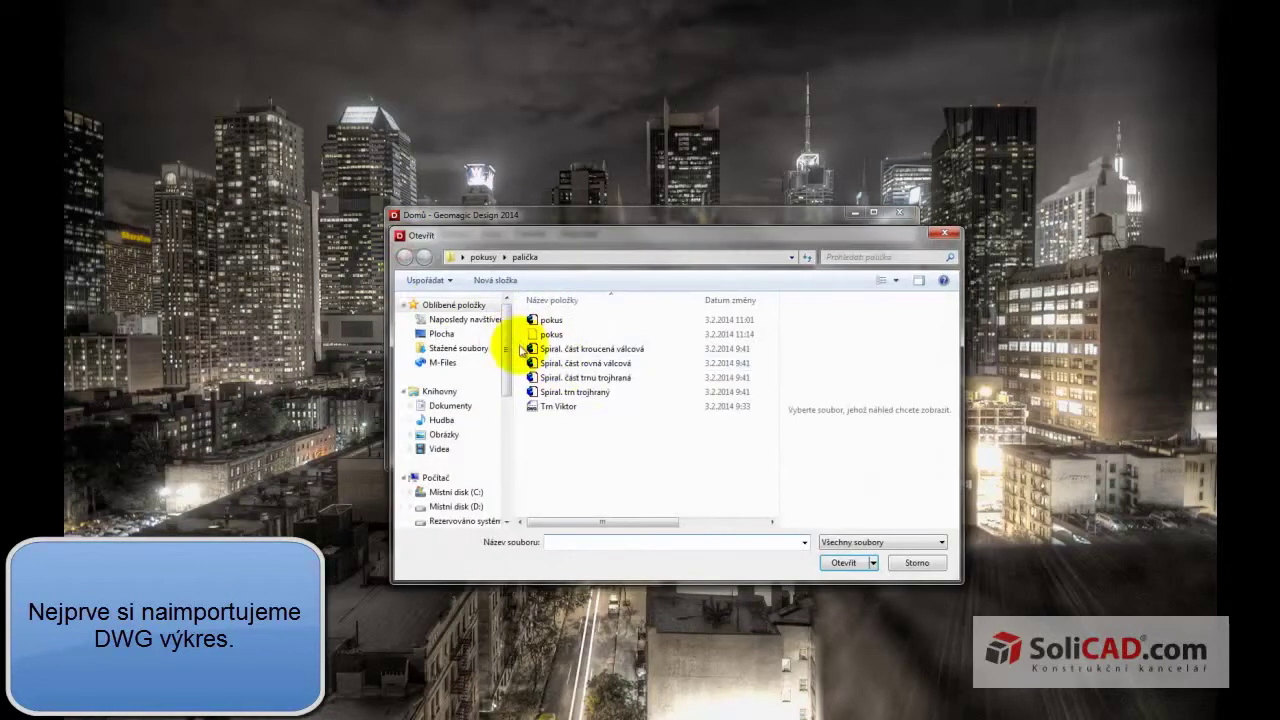
click(580, 407)
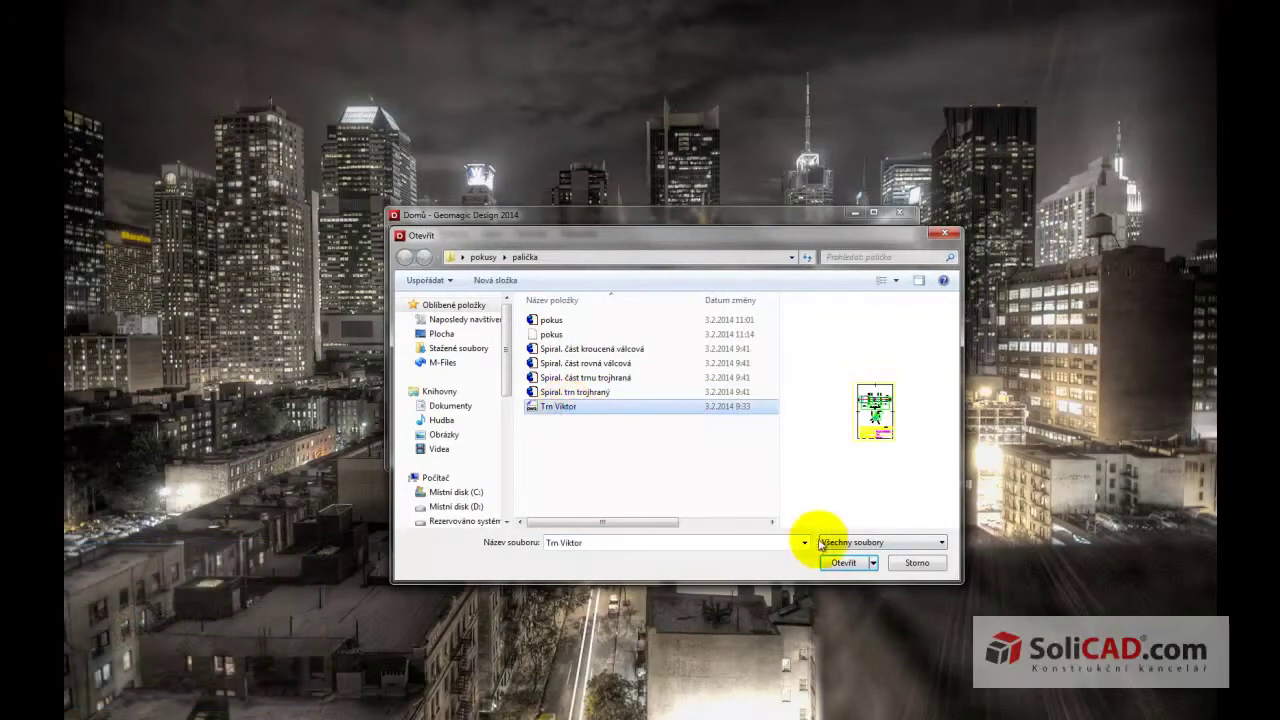
click(840, 564)
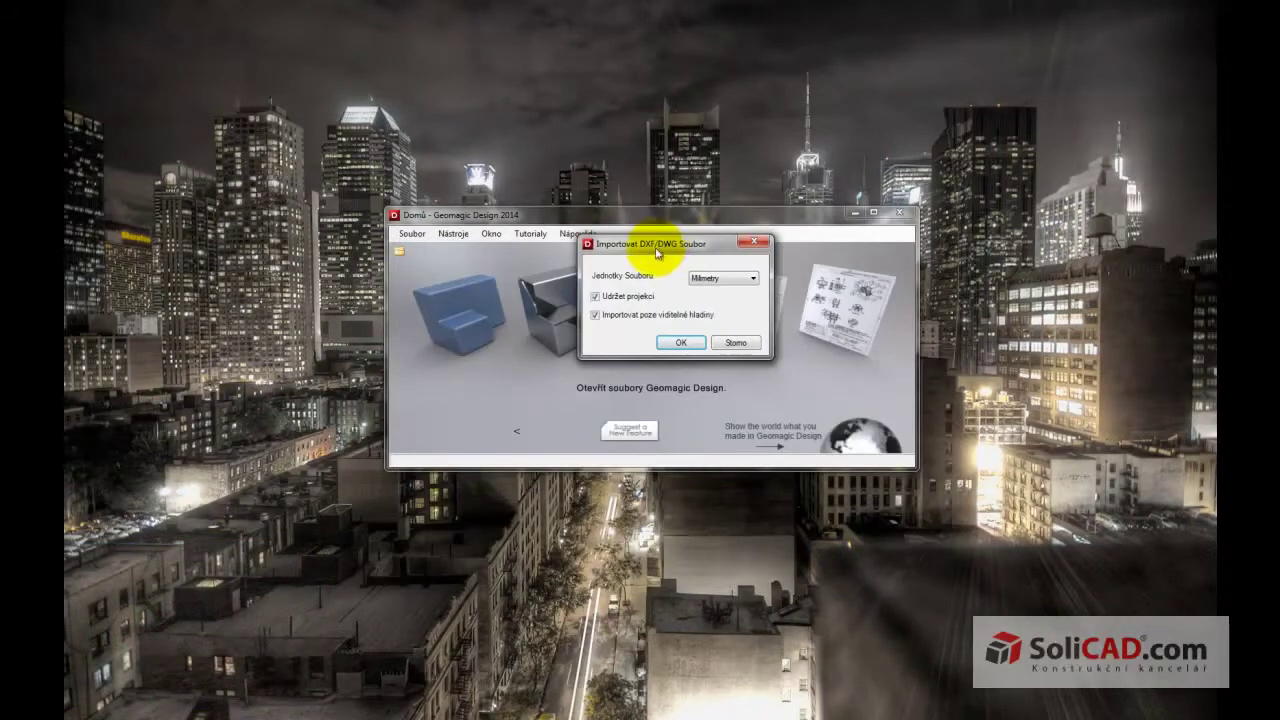
click(679, 343)
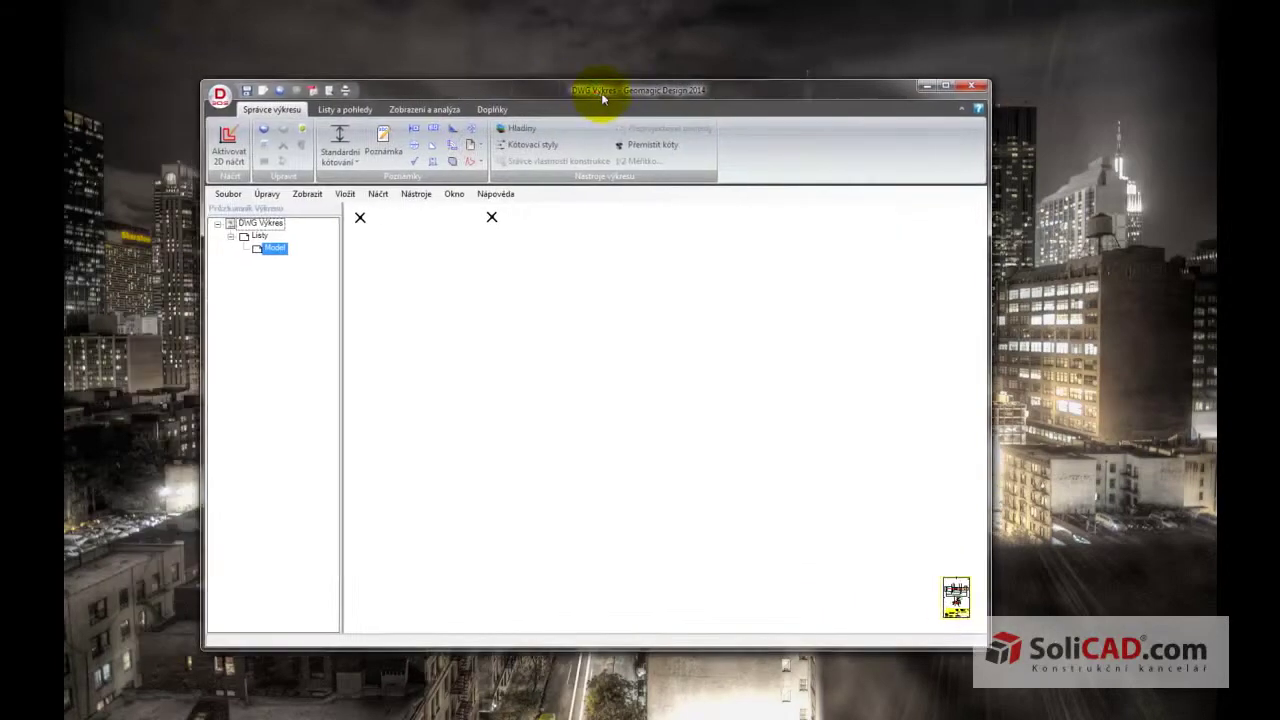
Maximize the drawing, centre and zoom onto the dimensioned cross-section, then bring up Hladiny
double_click(607, 93)
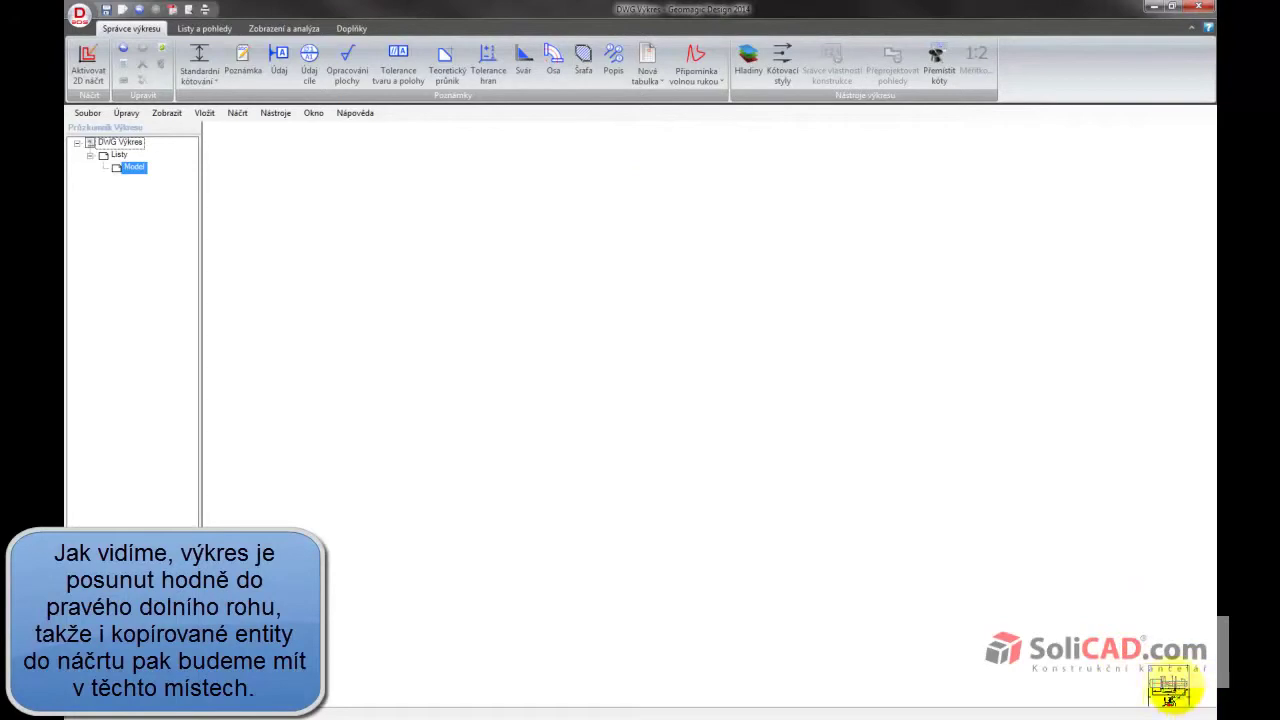
mouse_move(1150, 640)
middle_down()
mouse_move(917, 437)
mouse_move(800, 394)
middle_up()
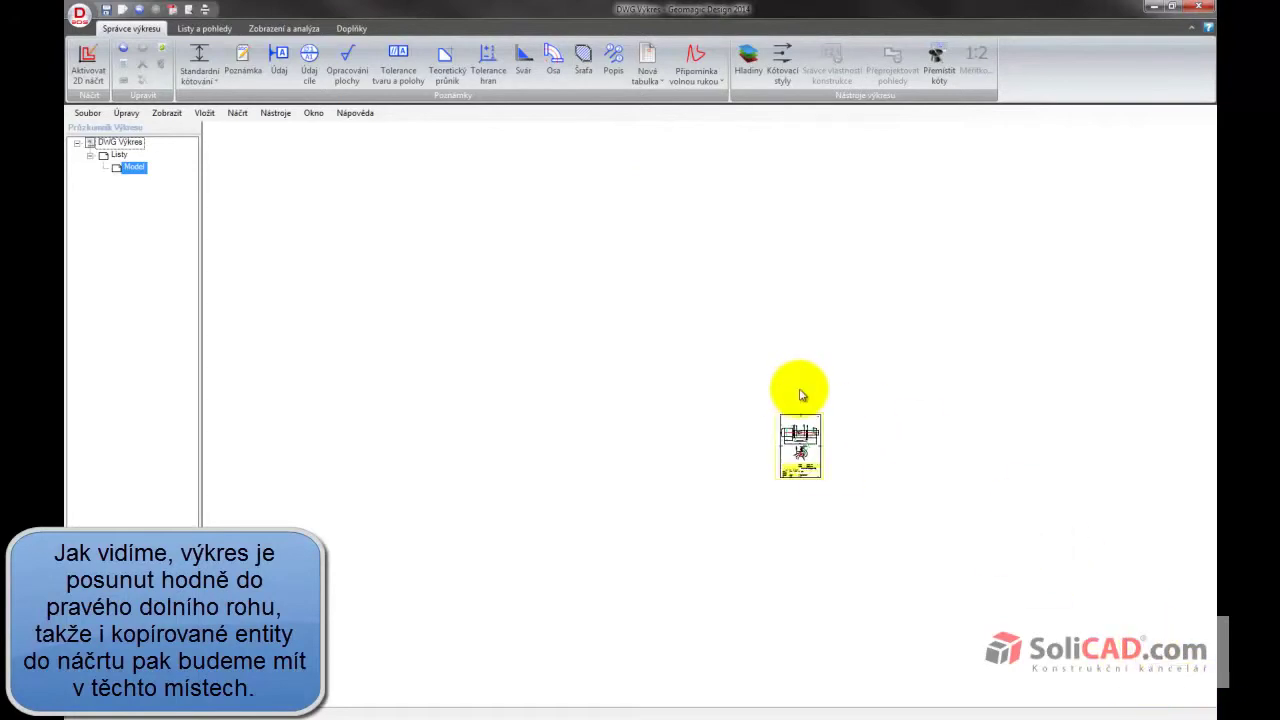
middle_drag(851, 446, 663, 366)
scroll(615, 370, up, 2)
scroll(625, 376, up, 3)
scroll(630, 376, up, 3)
scroll(620, 368, up, 2)
scroll(630, 370, up, 1)
scroll(663, 384, down, 1)
scroll(700, 400, down, 1)
scroll(709, 391, up, 3)
scroll(786, 380, down, 3)
scroll(684, 428, up, 1)
scroll(684, 428, up, 1)
scroll(715, 420, up, 2)
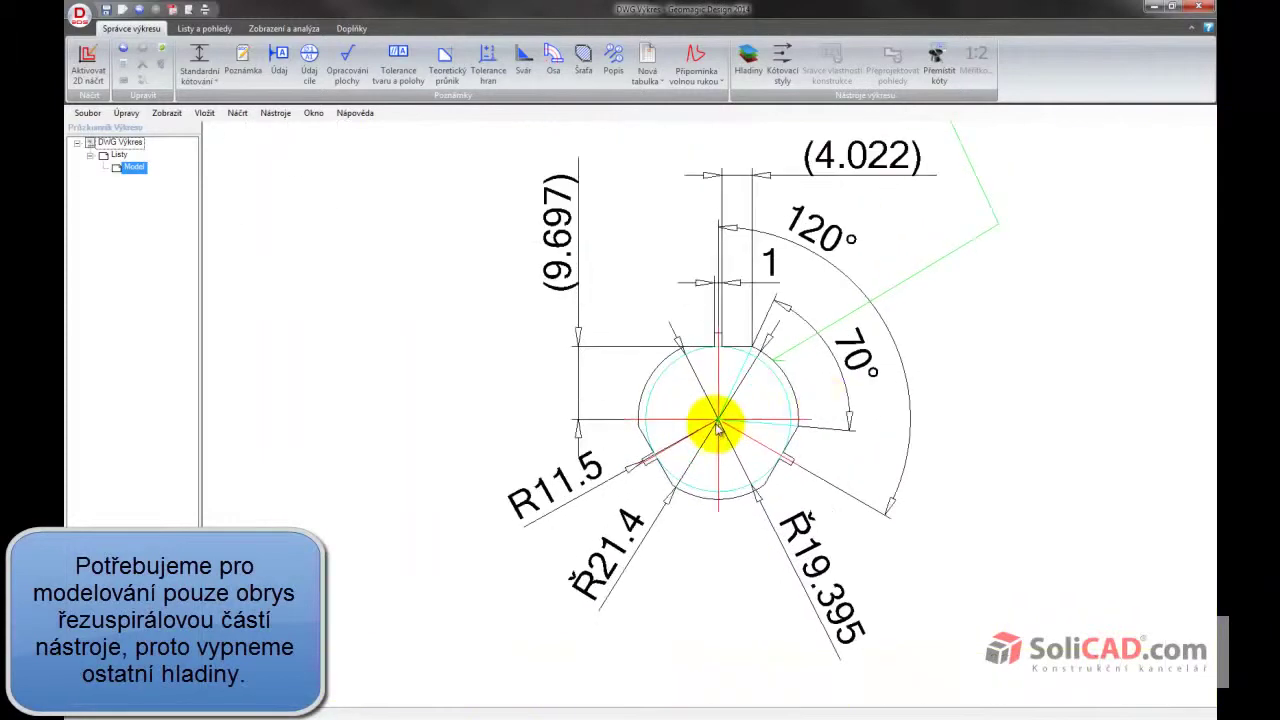
scroll(775, 395, down, 1)
scroll(763, 371, up, 1)
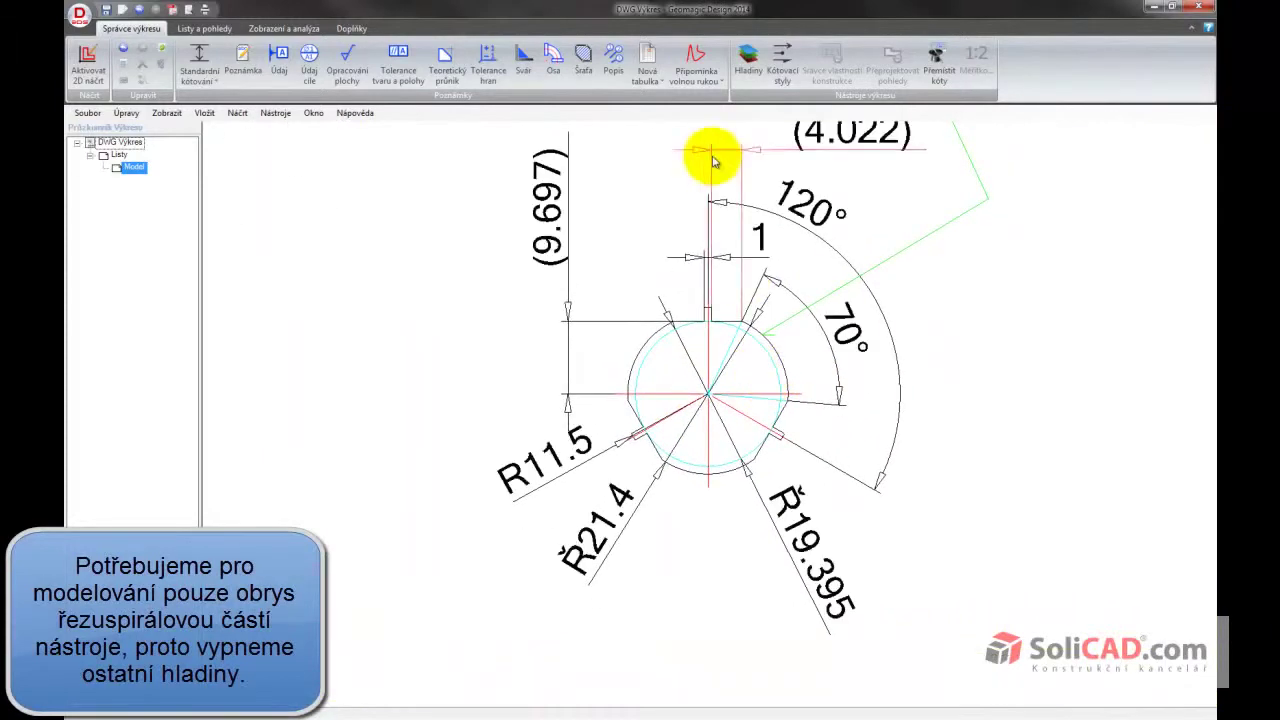
click(755, 60)
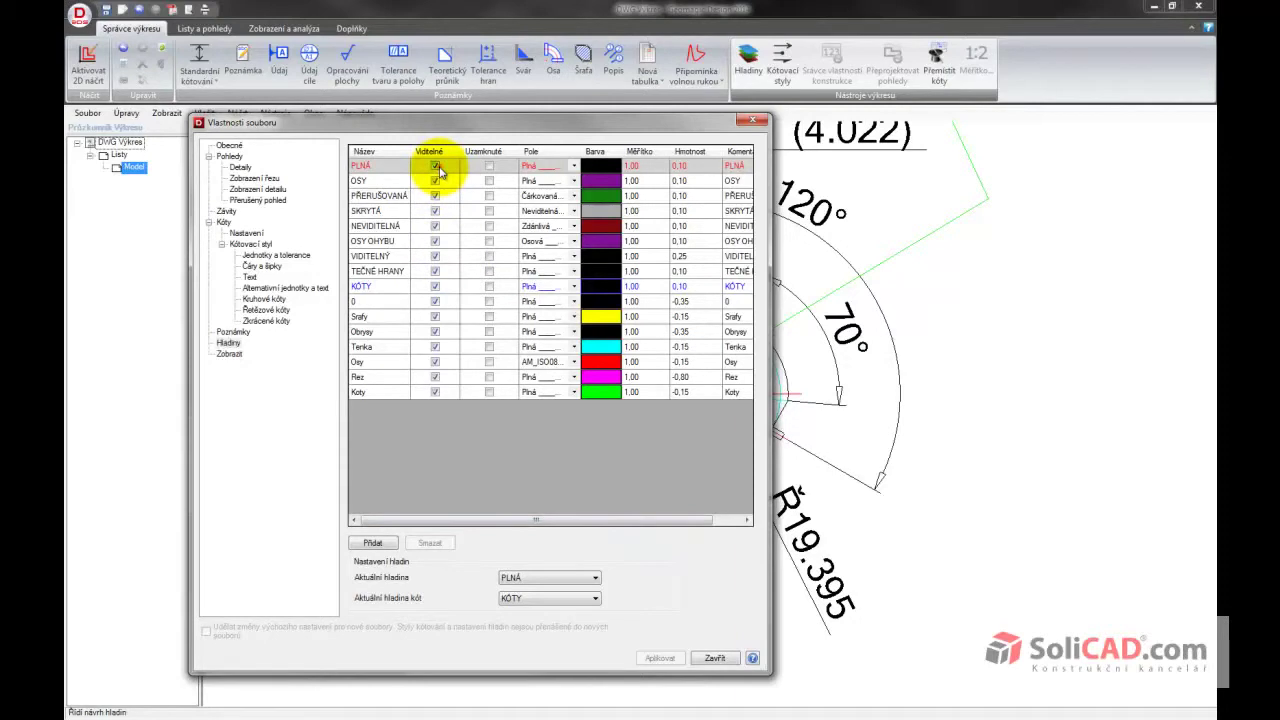
Turn off visibility of all fifteen layers except Obrysy and apply the change
click(436, 166)
click(435, 181)
click(436, 196)
click(436, 211)
click(436, 226)
click(436, 241)
click(436, 256)
click(436, 271)
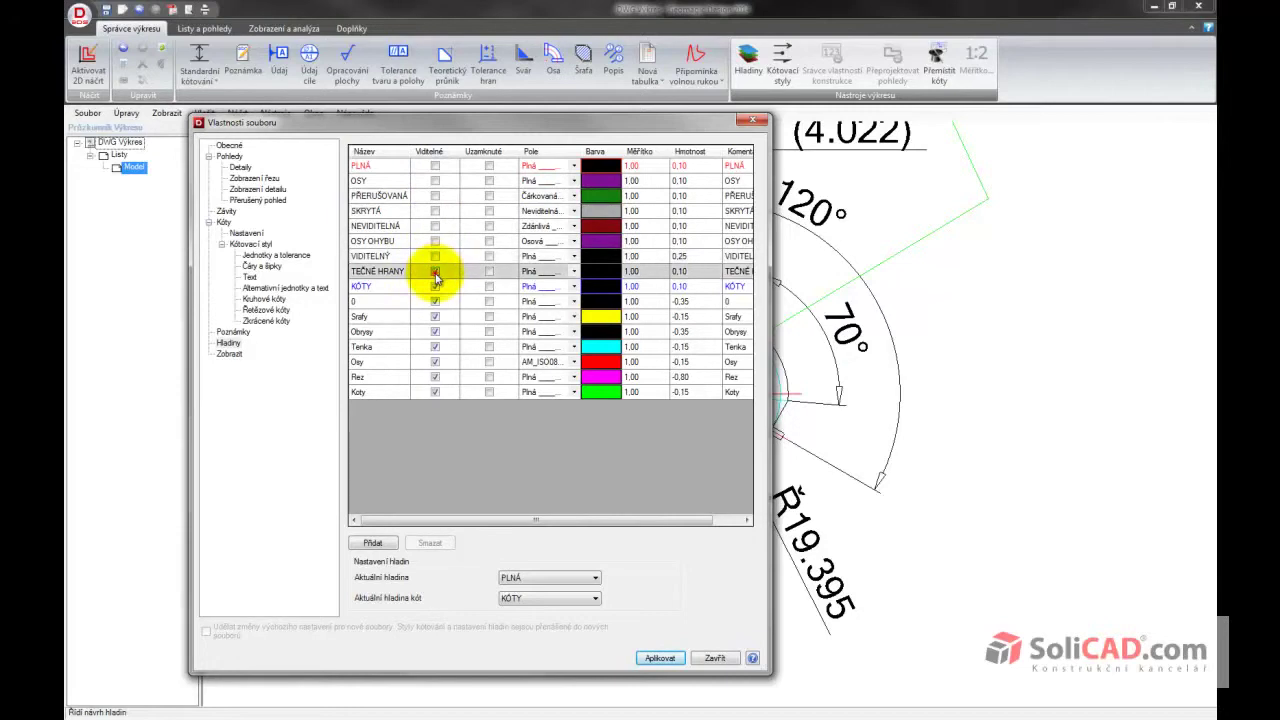
click(436, 300)
click(436, 302)
click(436, 317)
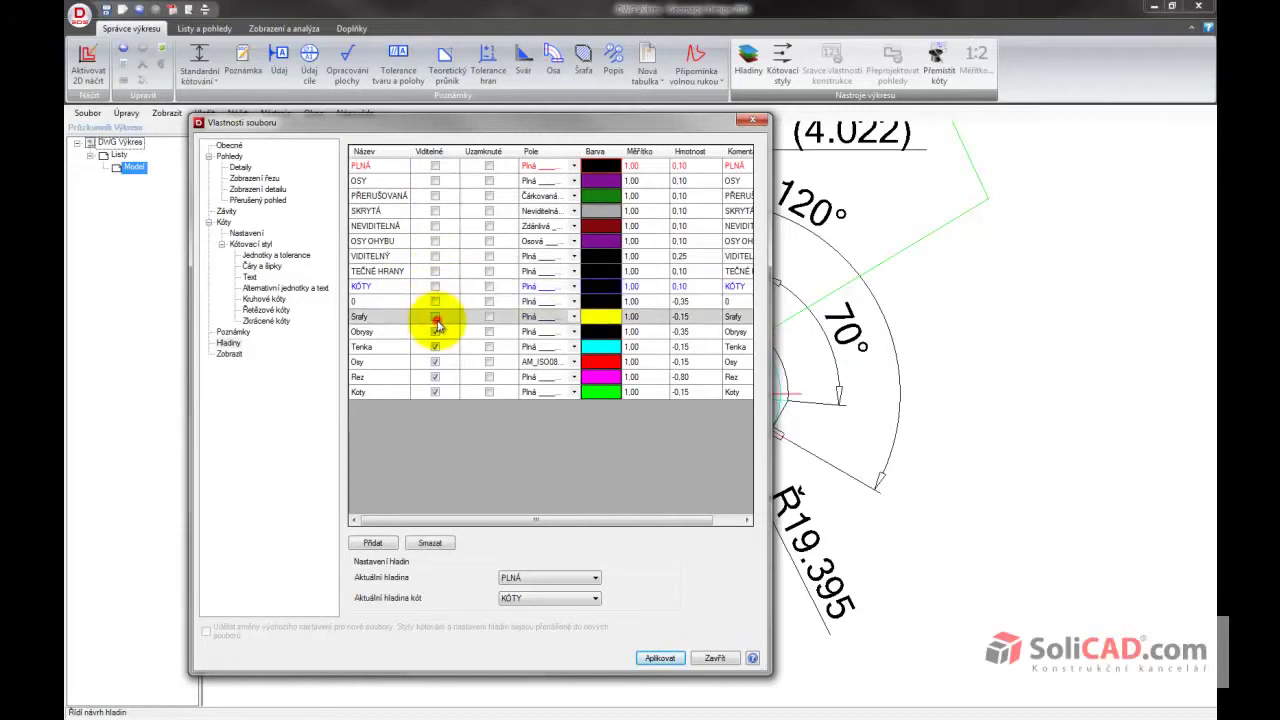
click(436, 346)
click(436, 361)
click(436, 377)
click(436, 392)
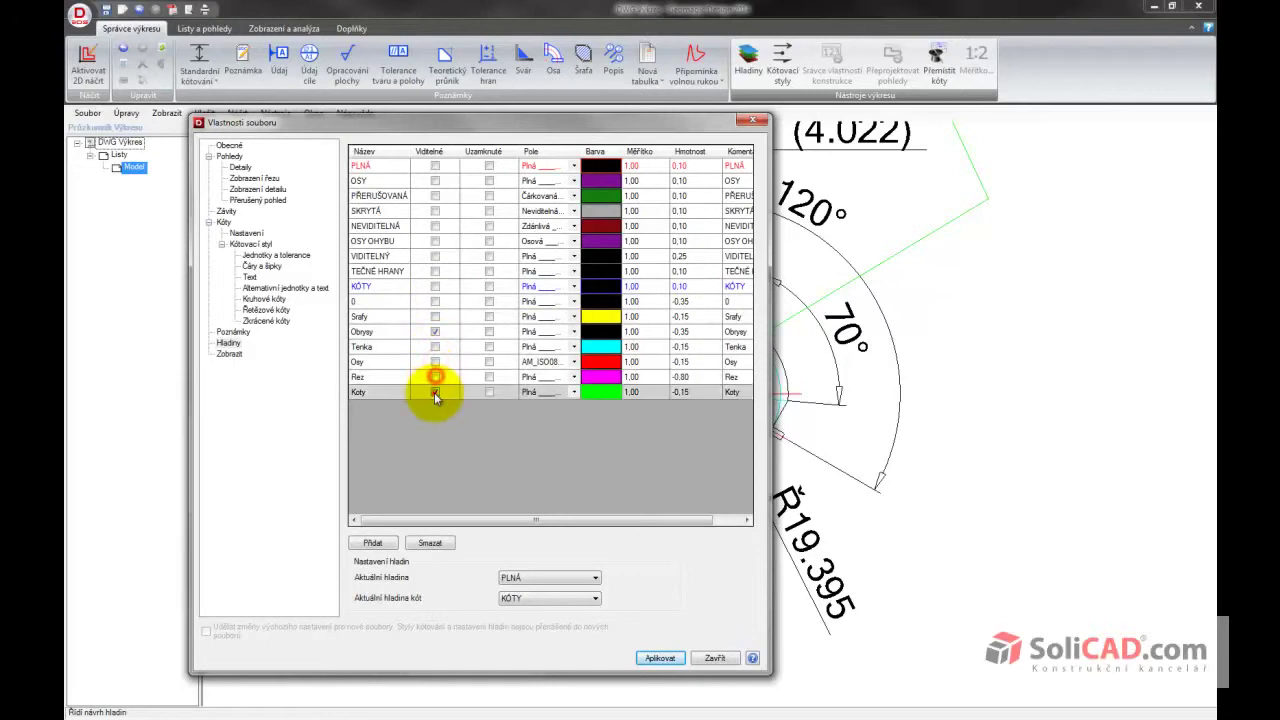
click(664, 660)
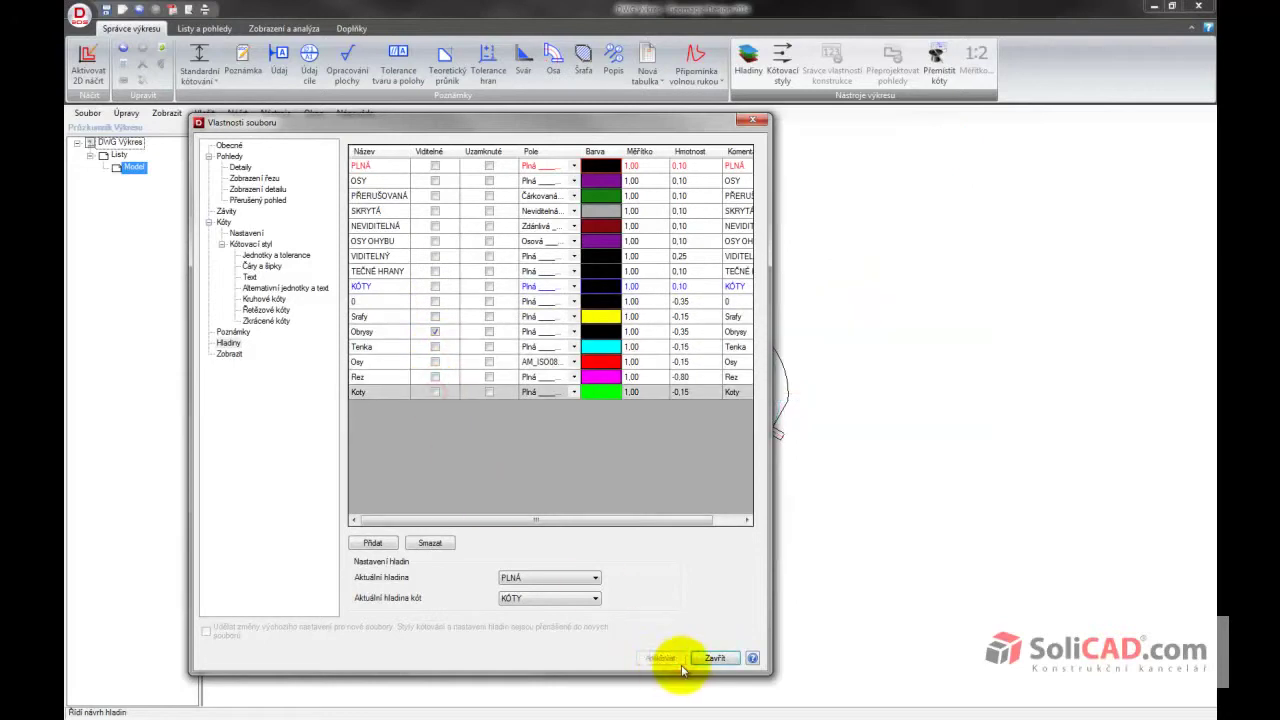
click(714, 658)
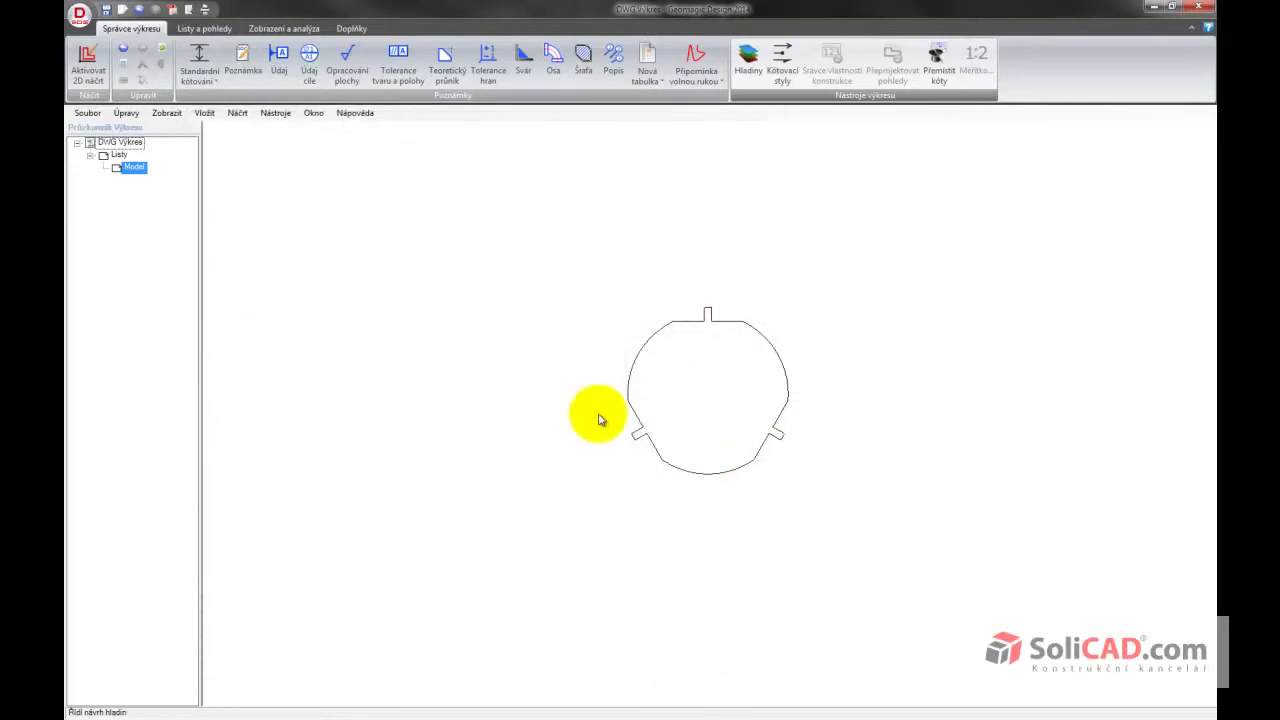
Activate a sketch on the drawing sheet and box-select the entire tool outline for copying
mouse_move(698, 398)
middle_down()
mouse_move(640, 426)
mouse_move(652, 432)
middle_up()
scroll(660, 430, up, 1)
scroll(660, 430, down, 1)
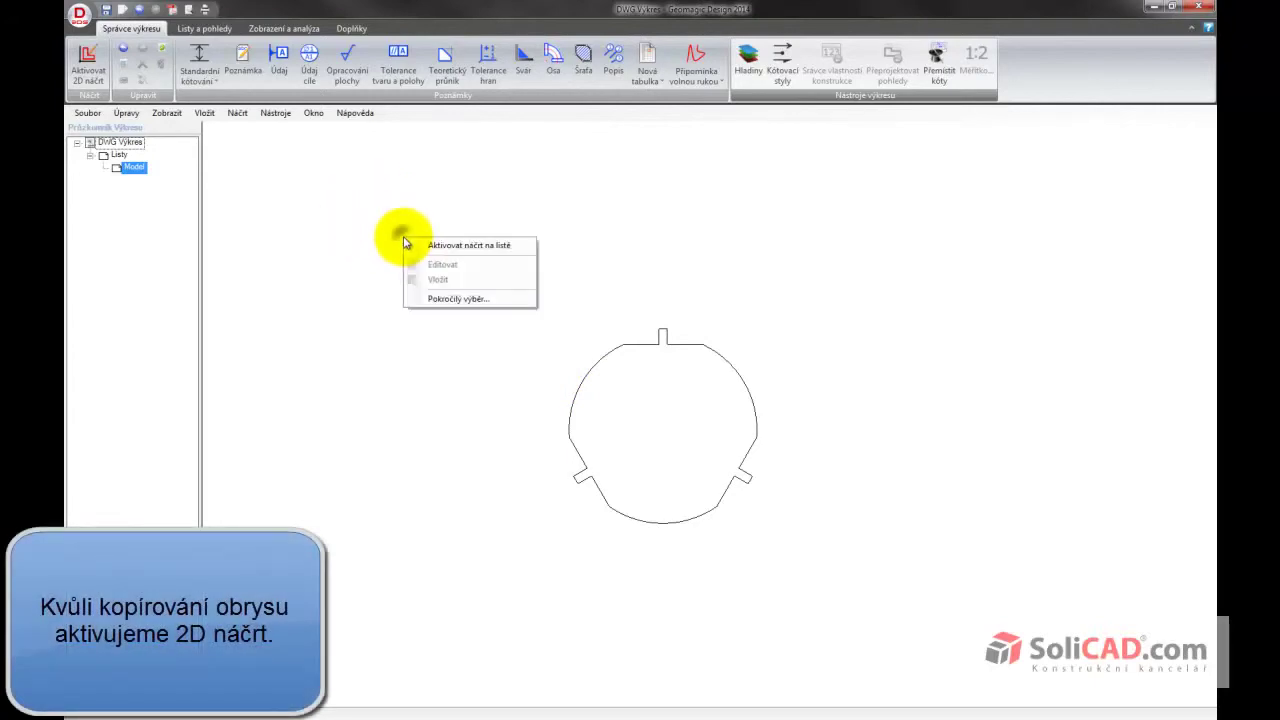
click(428, 245)
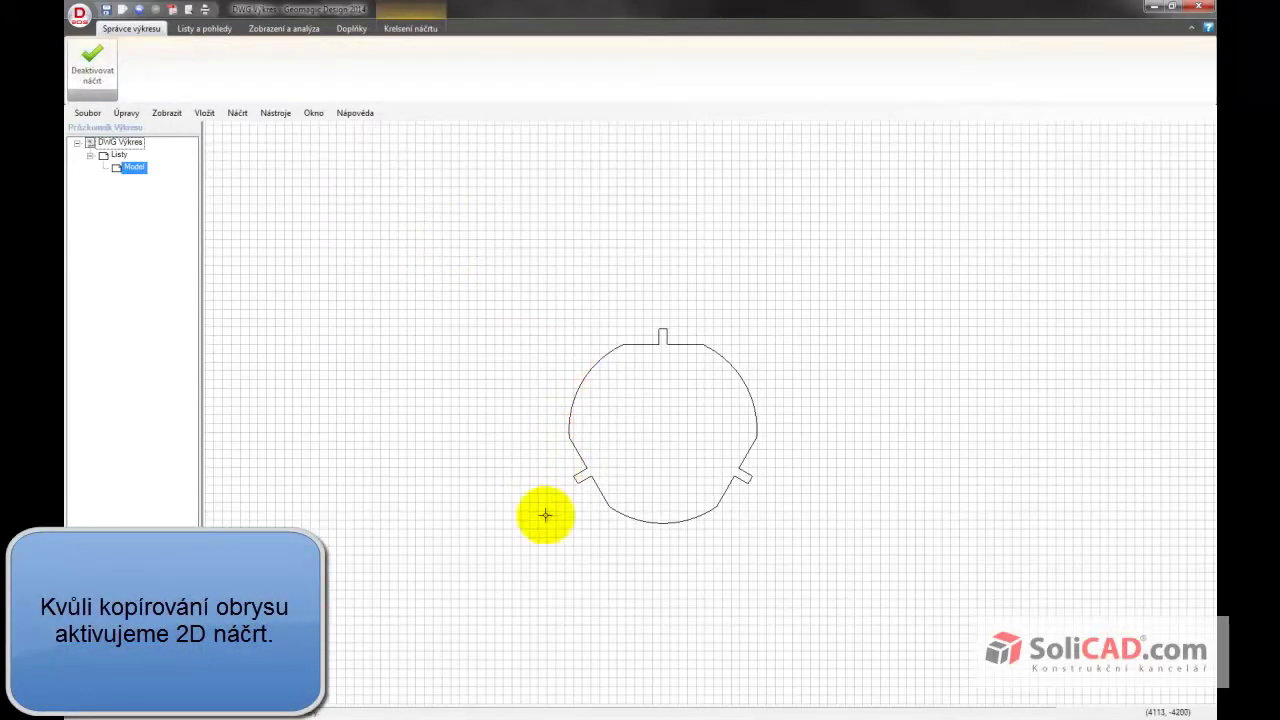
drag(505, 570, 833, 296)
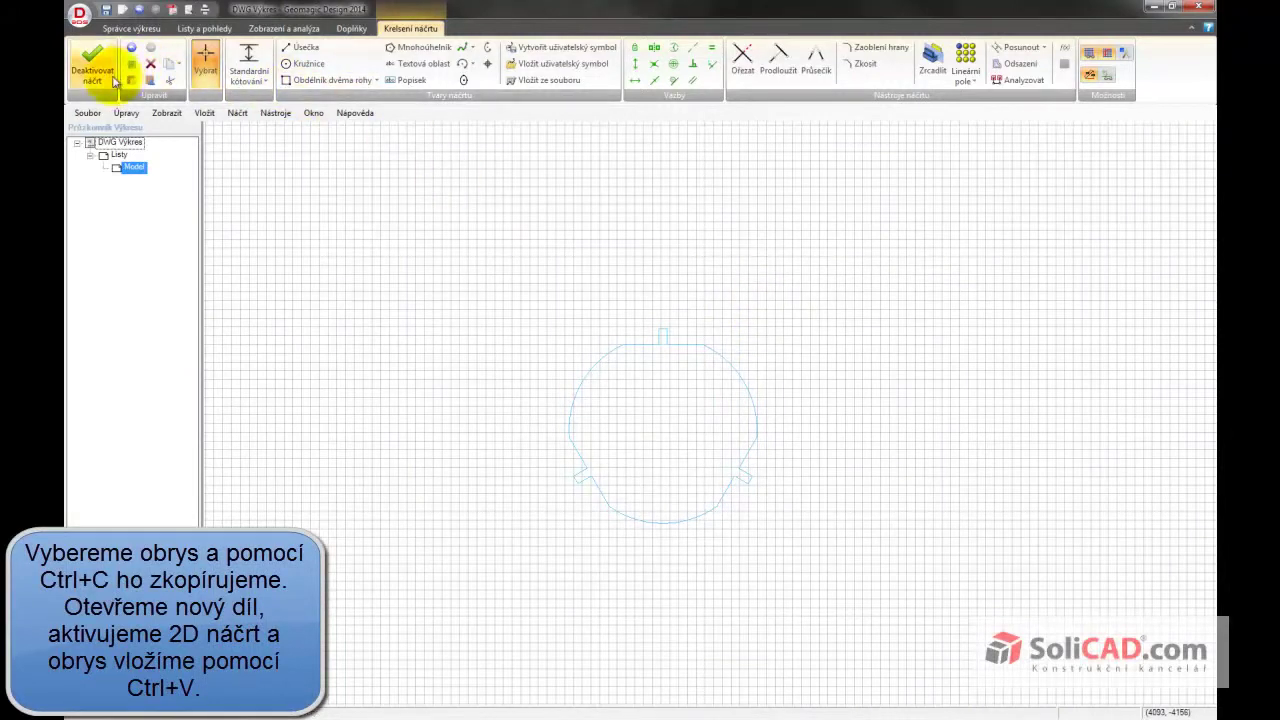
click(79, 14)
mouse_move(110, 41)
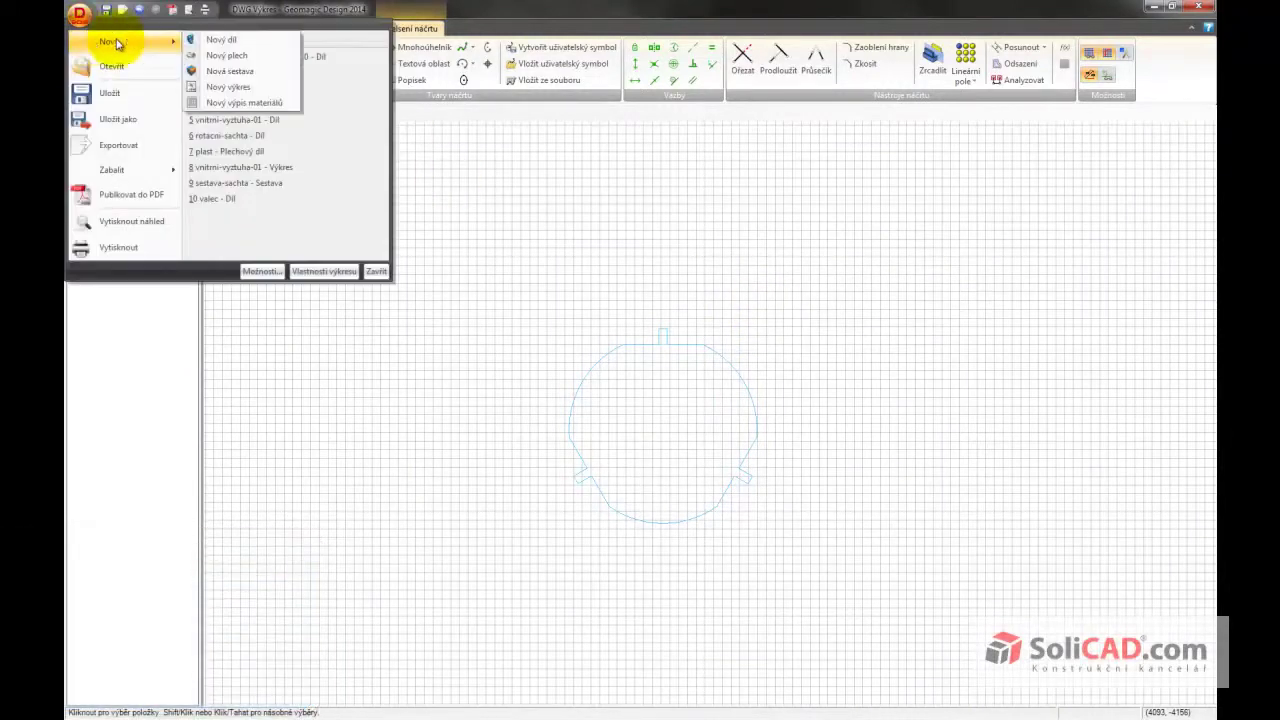
Create a new part and activate a 2D sketch on its XY-Rovina plane
click(220, 40)
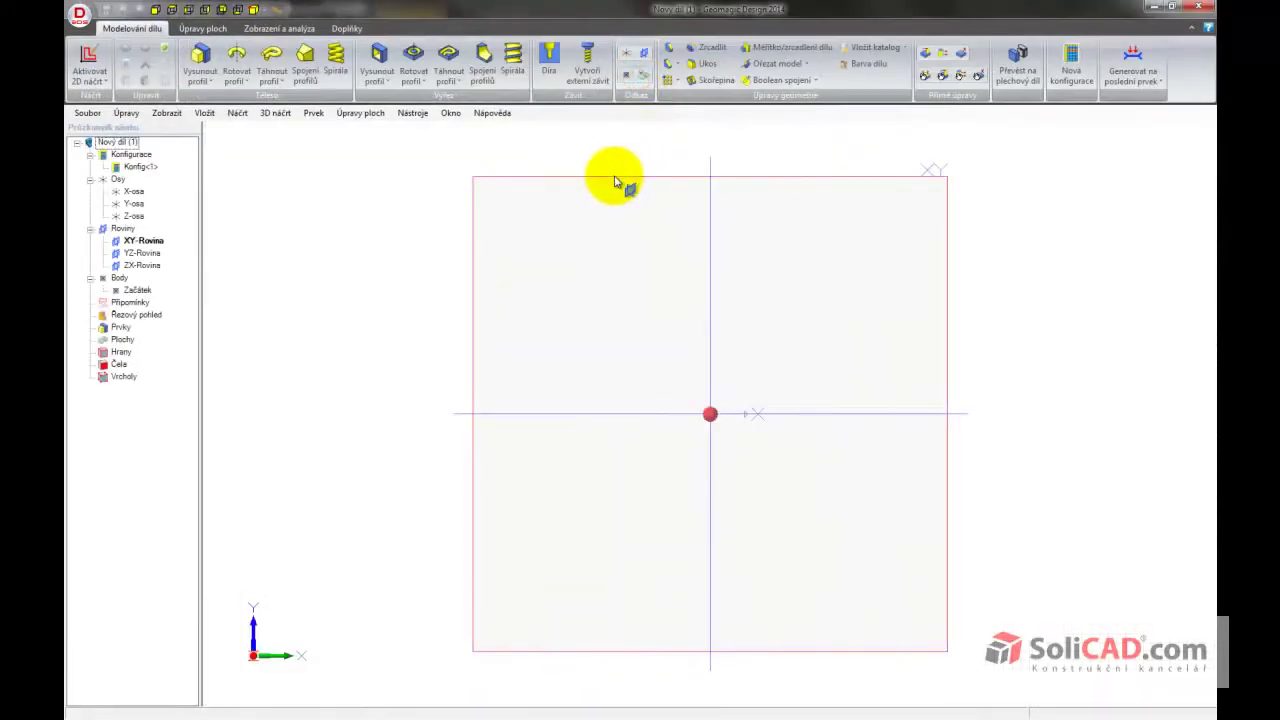
right_click(616, 182)
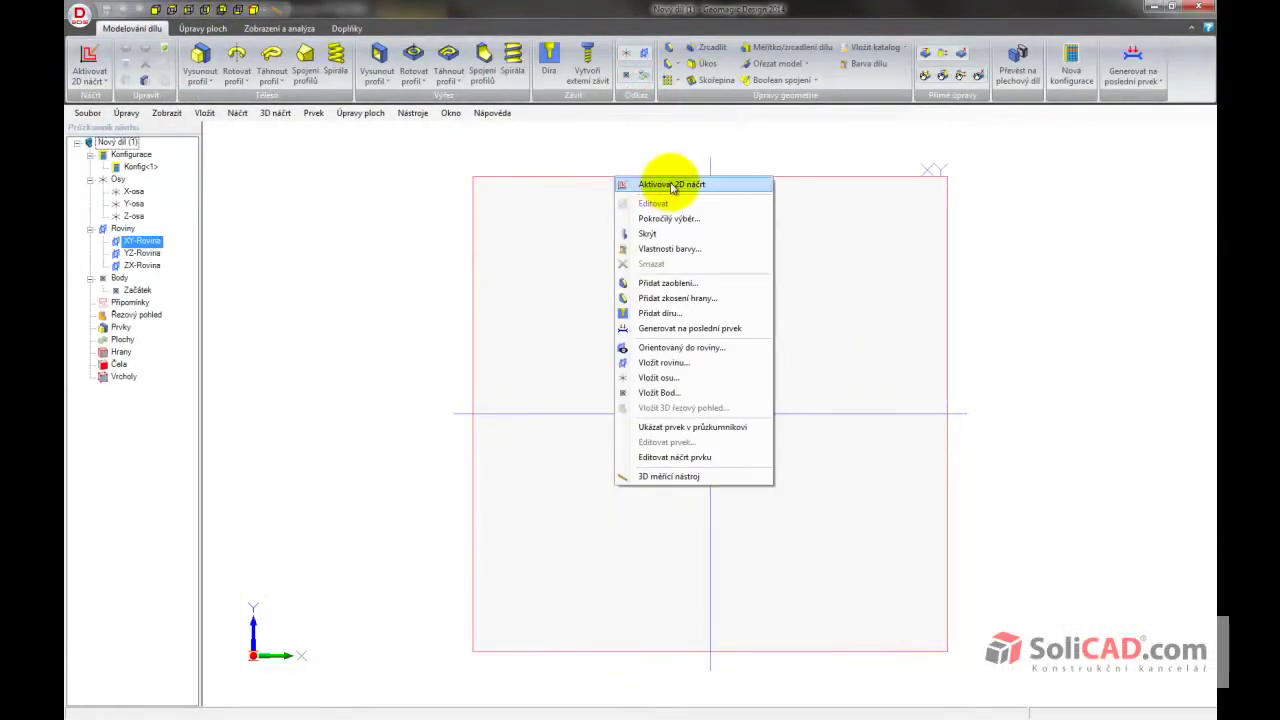
click(672, 185)
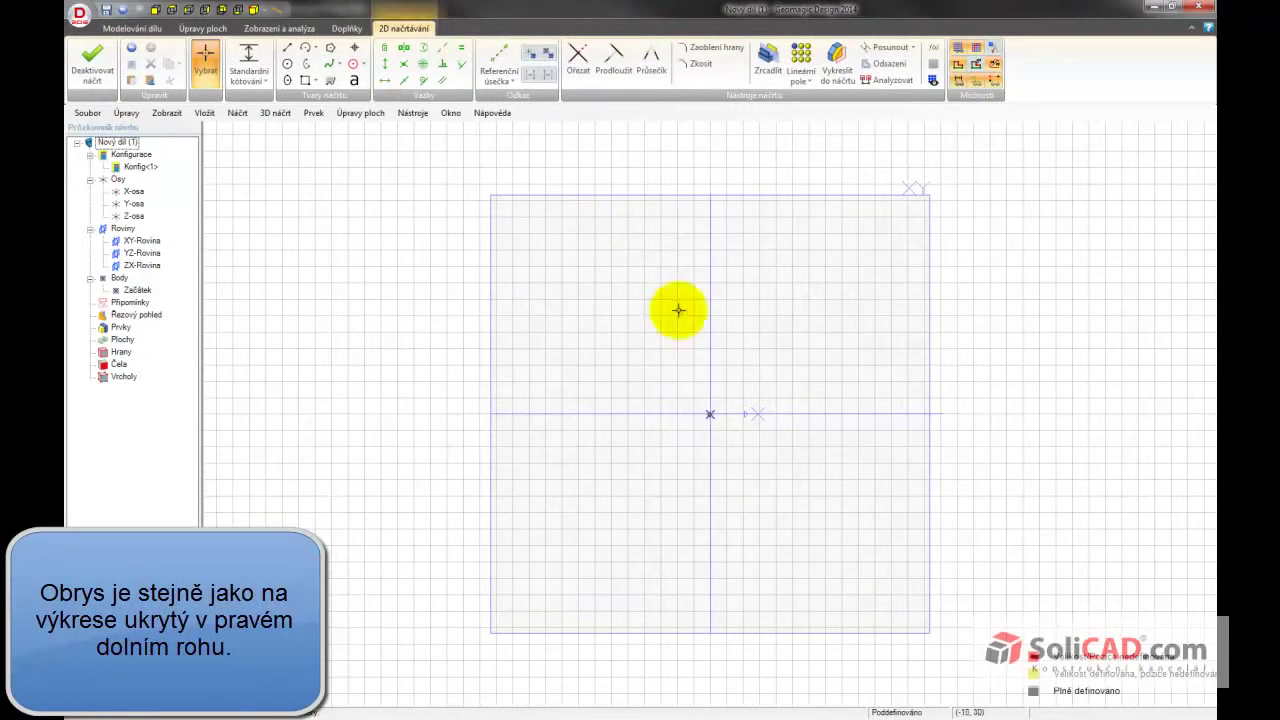
Zoom out to find the pasted outline, centre it in view, and start Posunout
scroll(684, 378, down, 2)
scroll(684, 378, down, 2)
scroll(684, 378, down, 2)
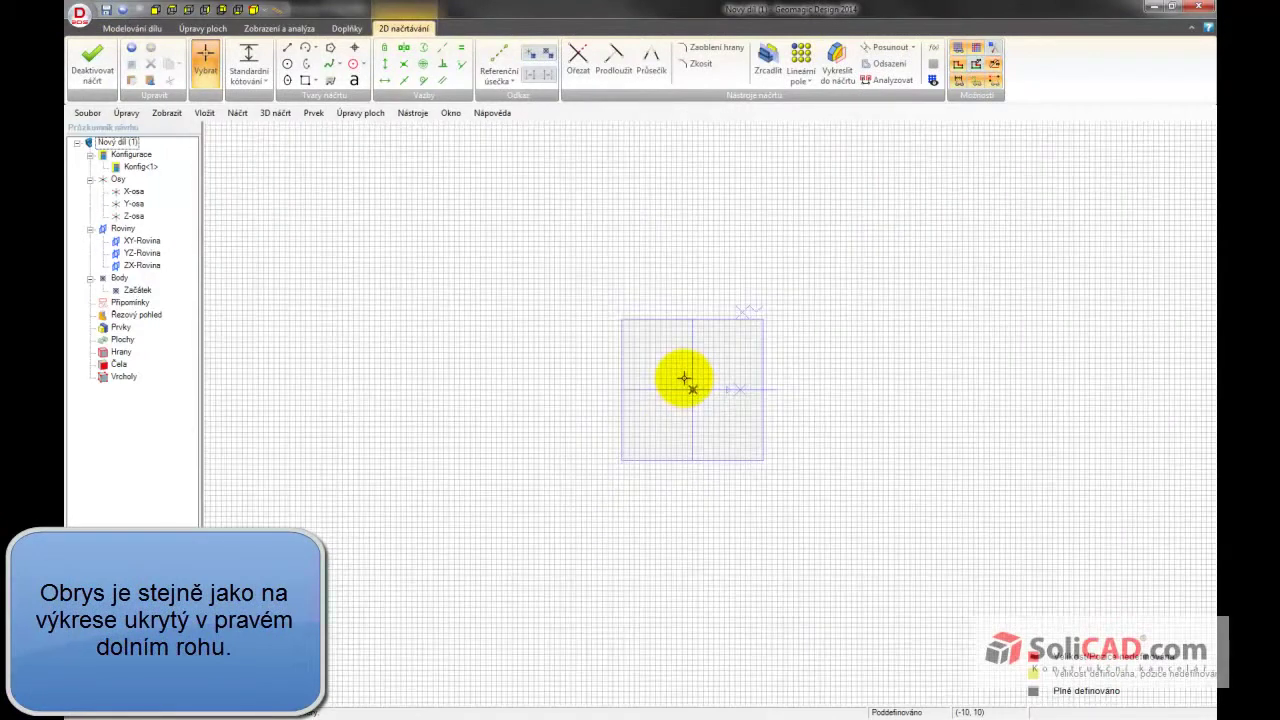
scroll(684, 378, down, 3)
scroll(684, 378, down, 3)
scroll(685, 379, down, 2)
scroll(685, 379, down, 2)
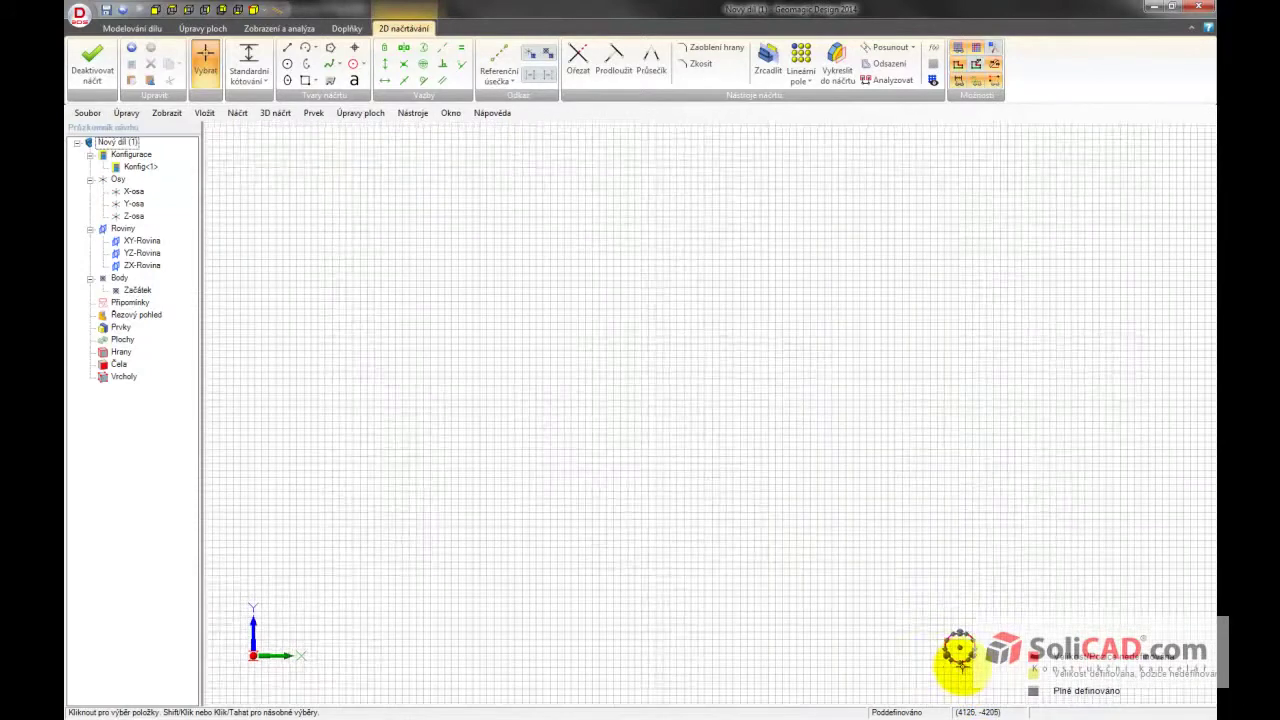
scroll(959, 652, up, 3)
scroll(945, 655, up, 3)
scroll(904, 584, up, 1)
middle_drag(904, 570, 731, 443)
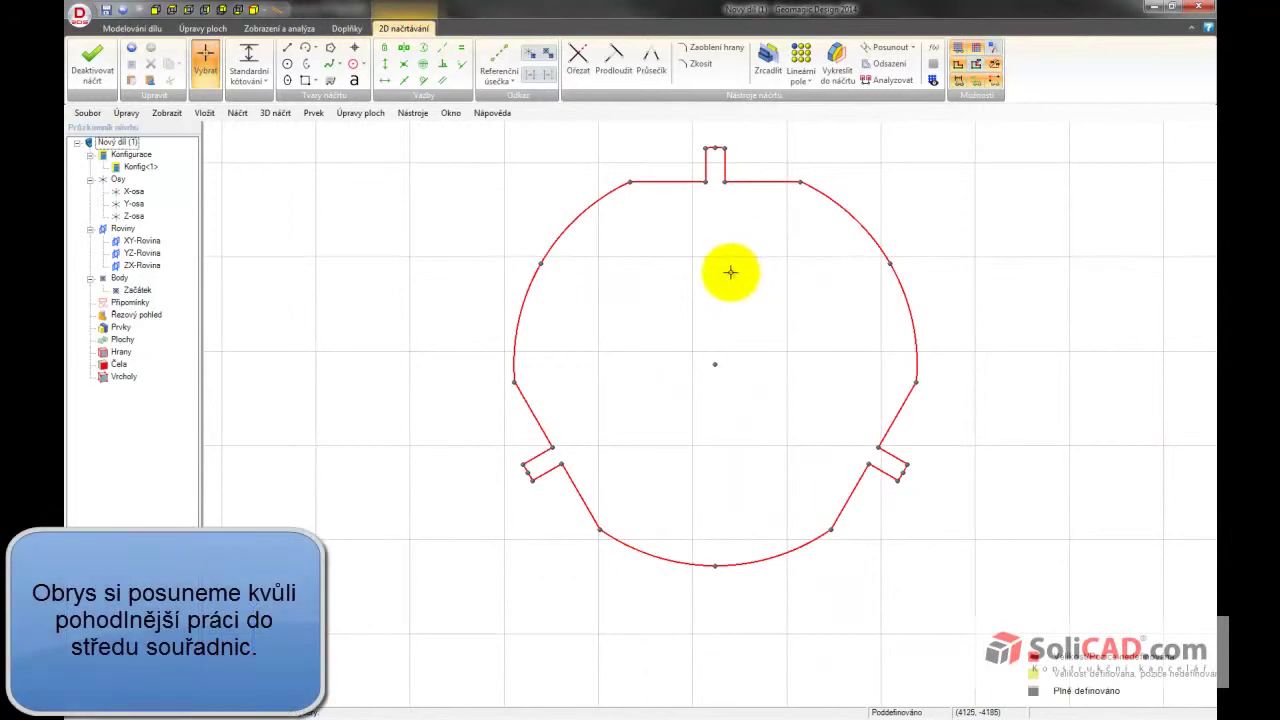
click(884, 47)
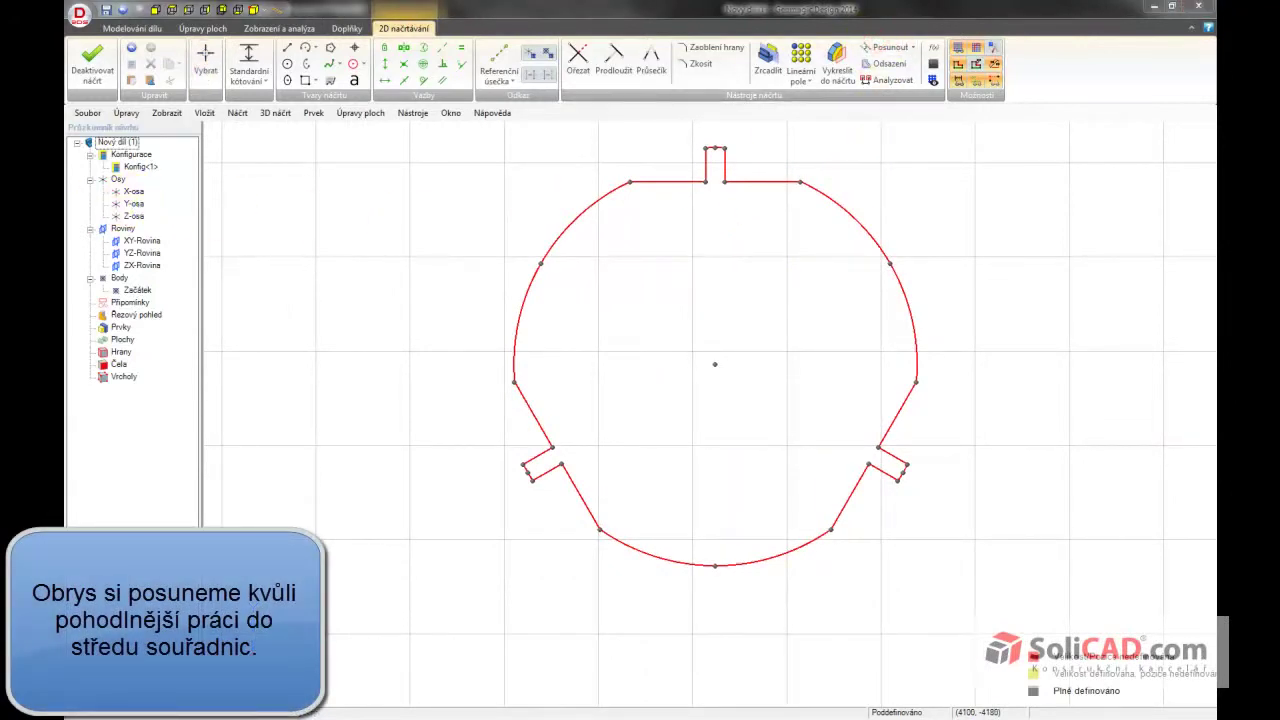
mouse_move(443, 237)
mouse_down()
mouse_move(354, 257)
mouse_move(322, 245)
mouse_up()
Select the whole outline and set its centre as the move's Od point
mouse_move(421, 612)
mouse_down()
mouse_move(651, 464)
mouse_move(949, 130)
mouse_up()
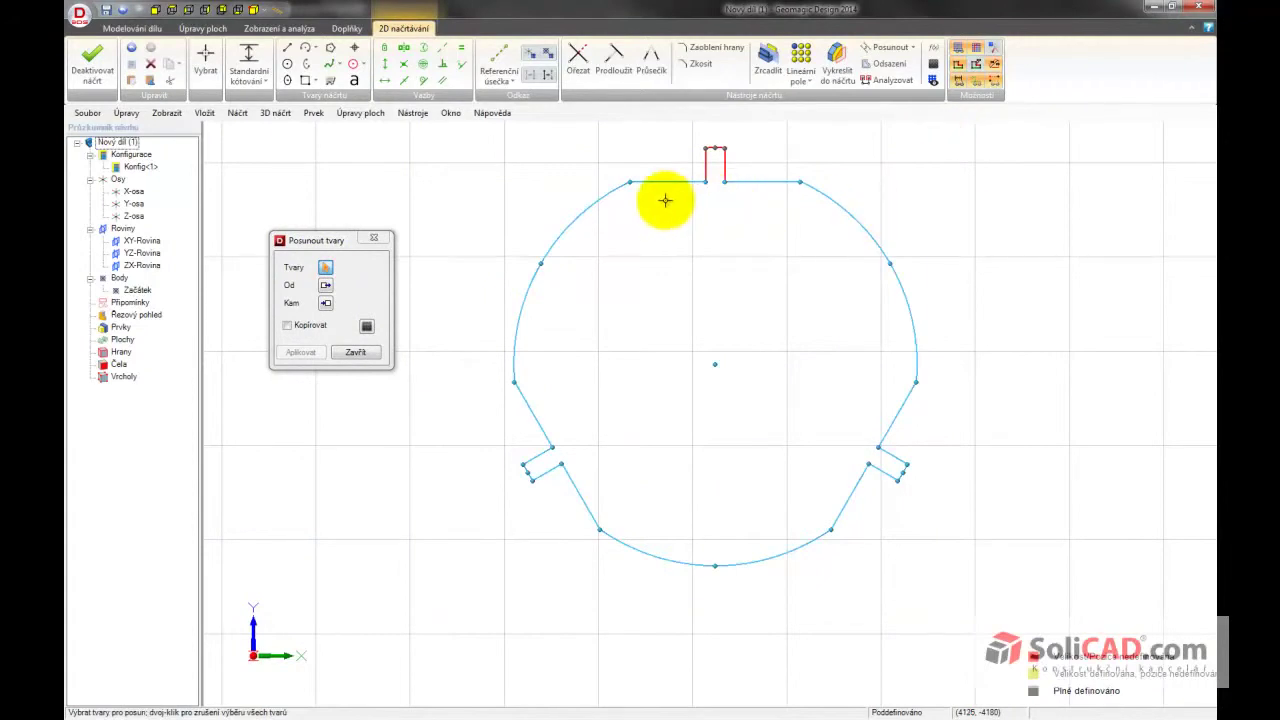
drag(447, 609, 1000, 130)
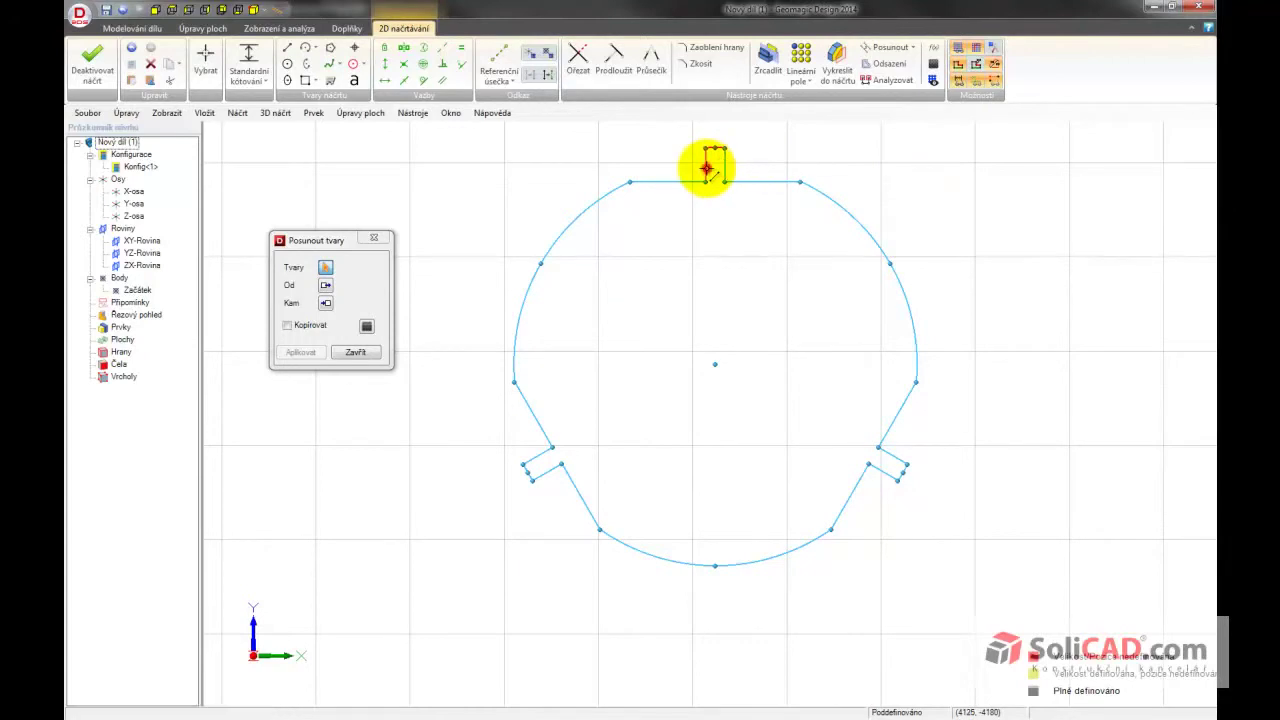
scroll(712, 150, up, 2)
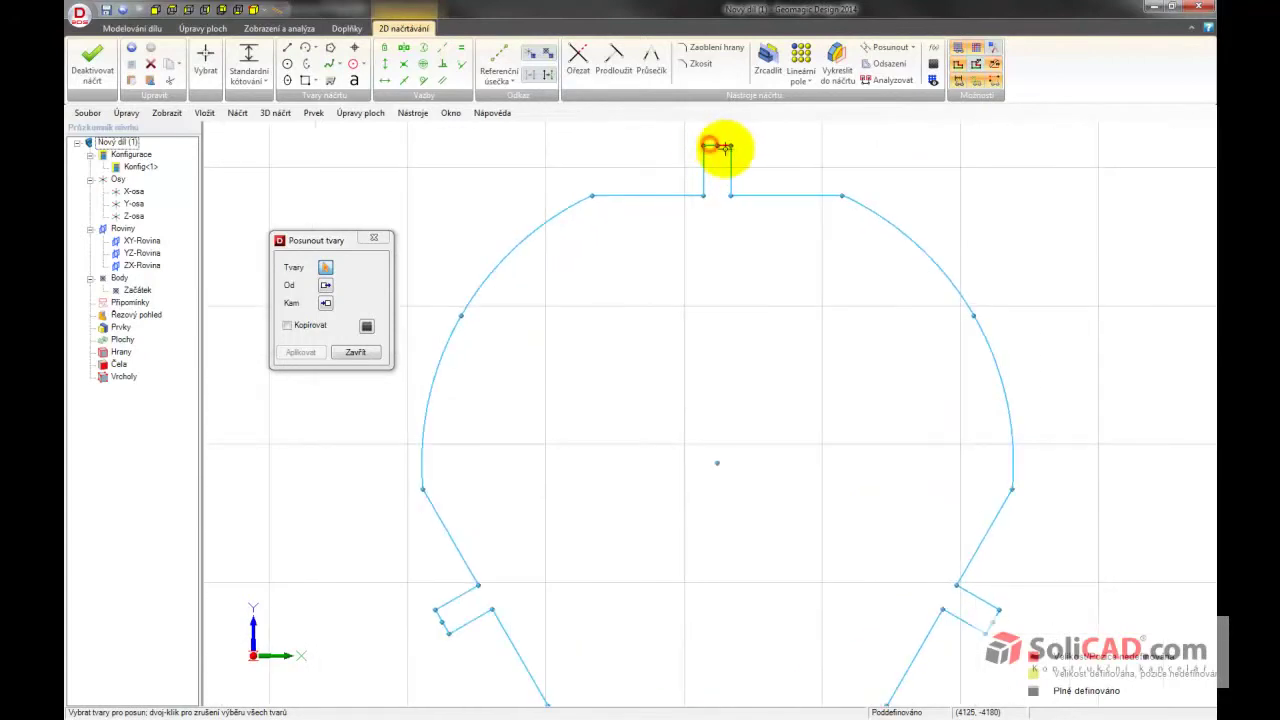
scroll(717, 240, down, 2)
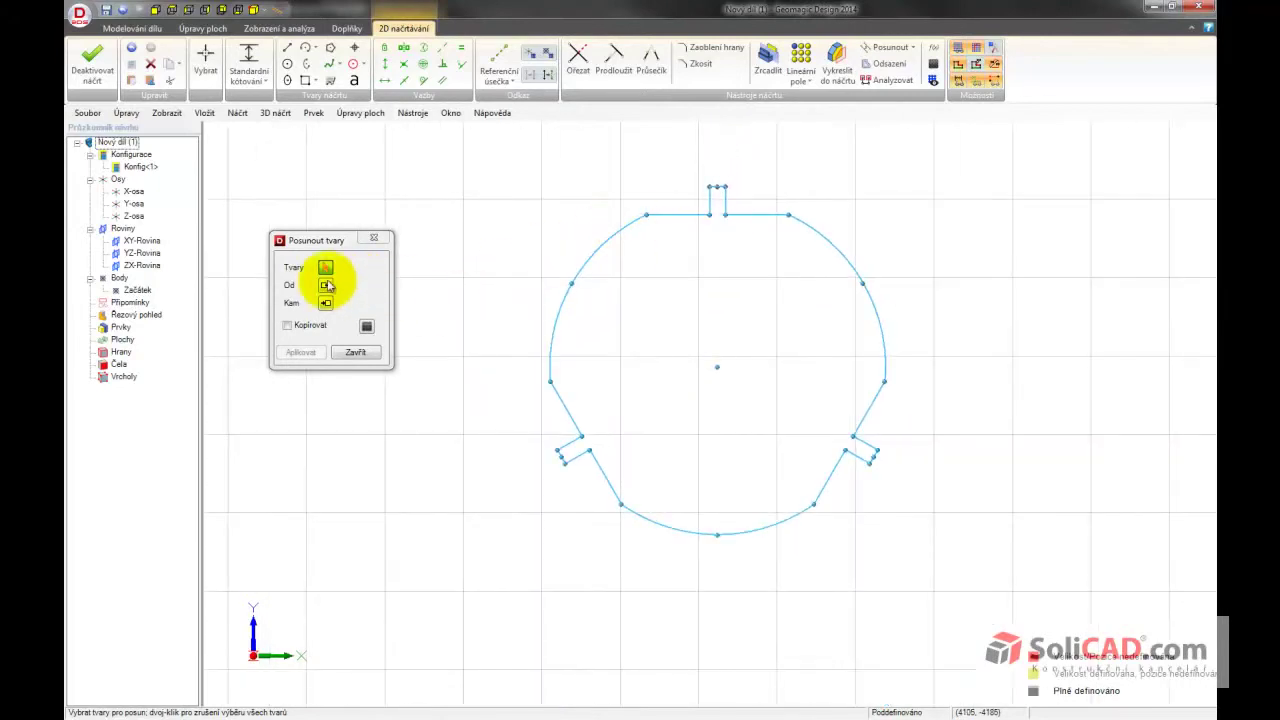
click(326, 287)
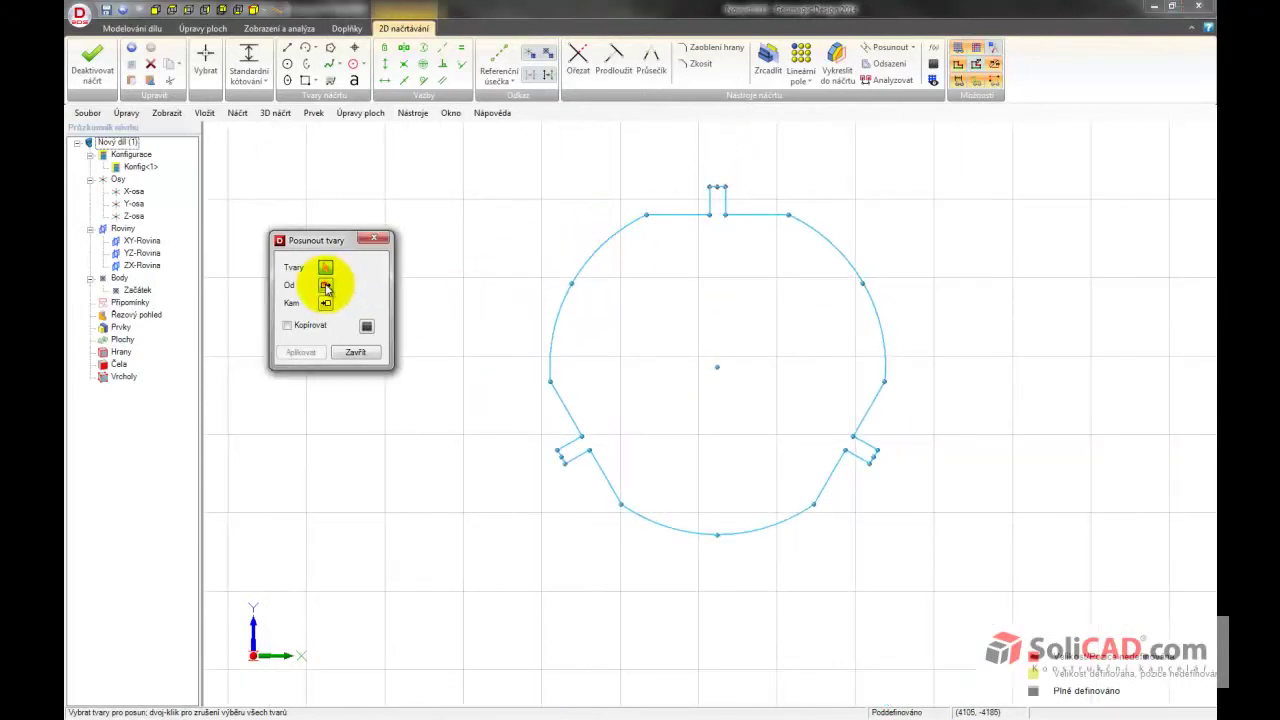
click(717, 369)
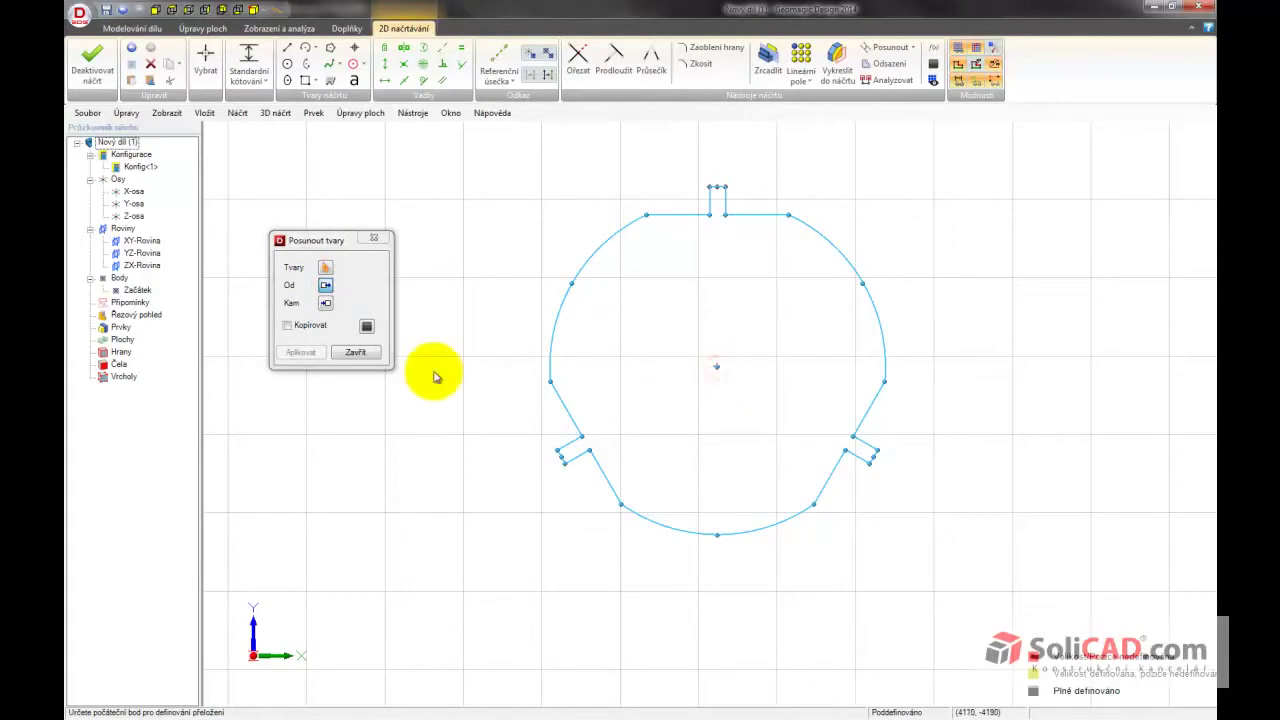
Set the sketch origin as the Kam point and apply the move
click(327, 305)
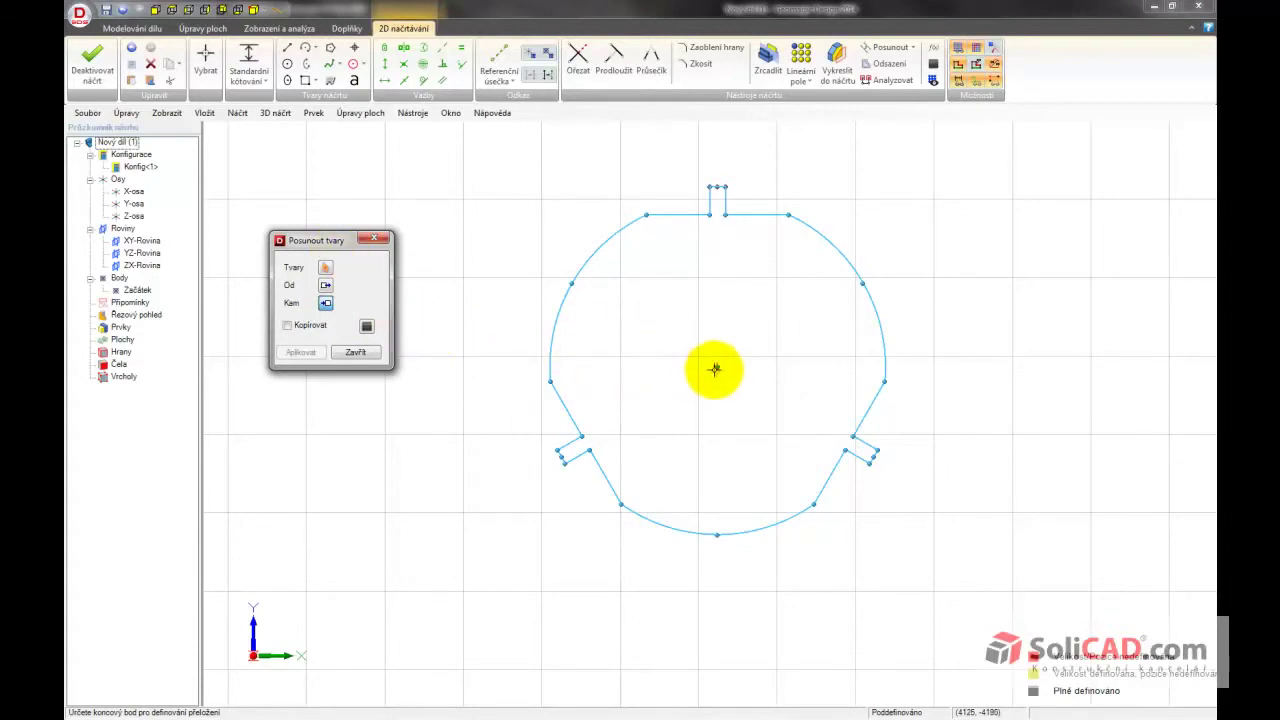
scroll(690, 368, down, 1)
scroll(806, 394, down, 1)
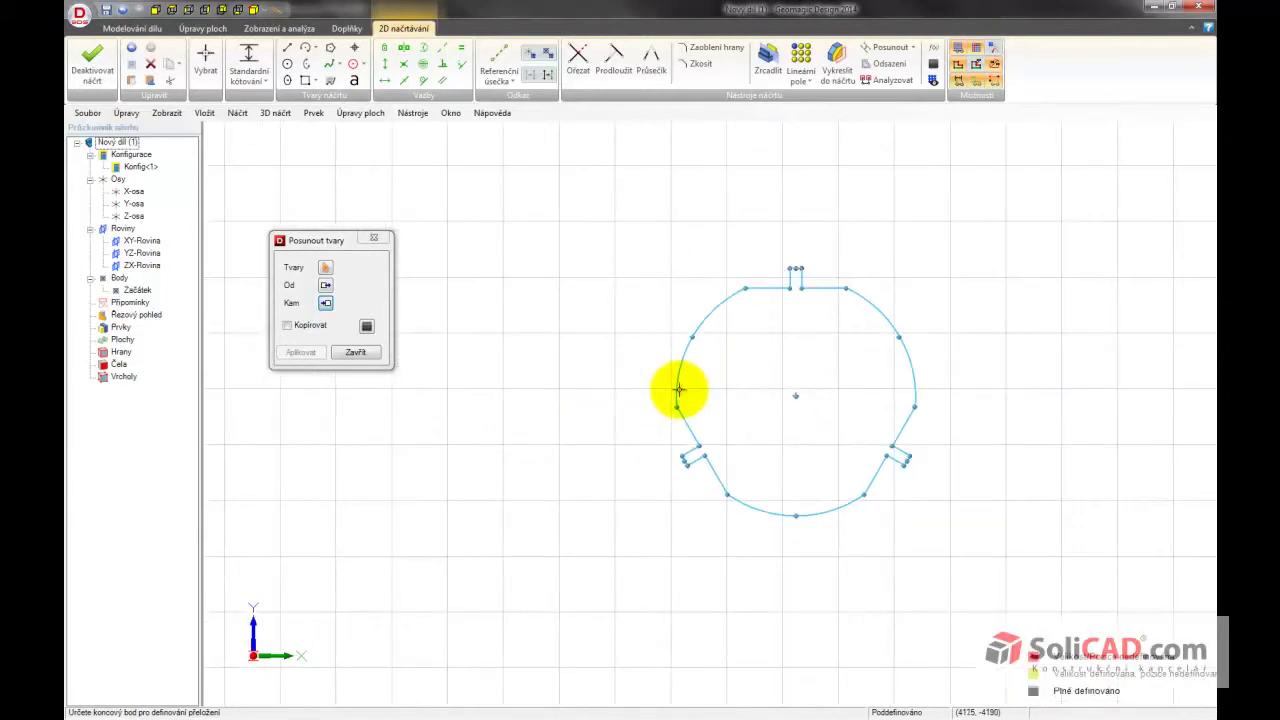
scroll(677, 391, down, 3)
scroll(603, 369, down, 2)
scroll(590, 362, down, 2)
scroll(568, 350, down, 1)
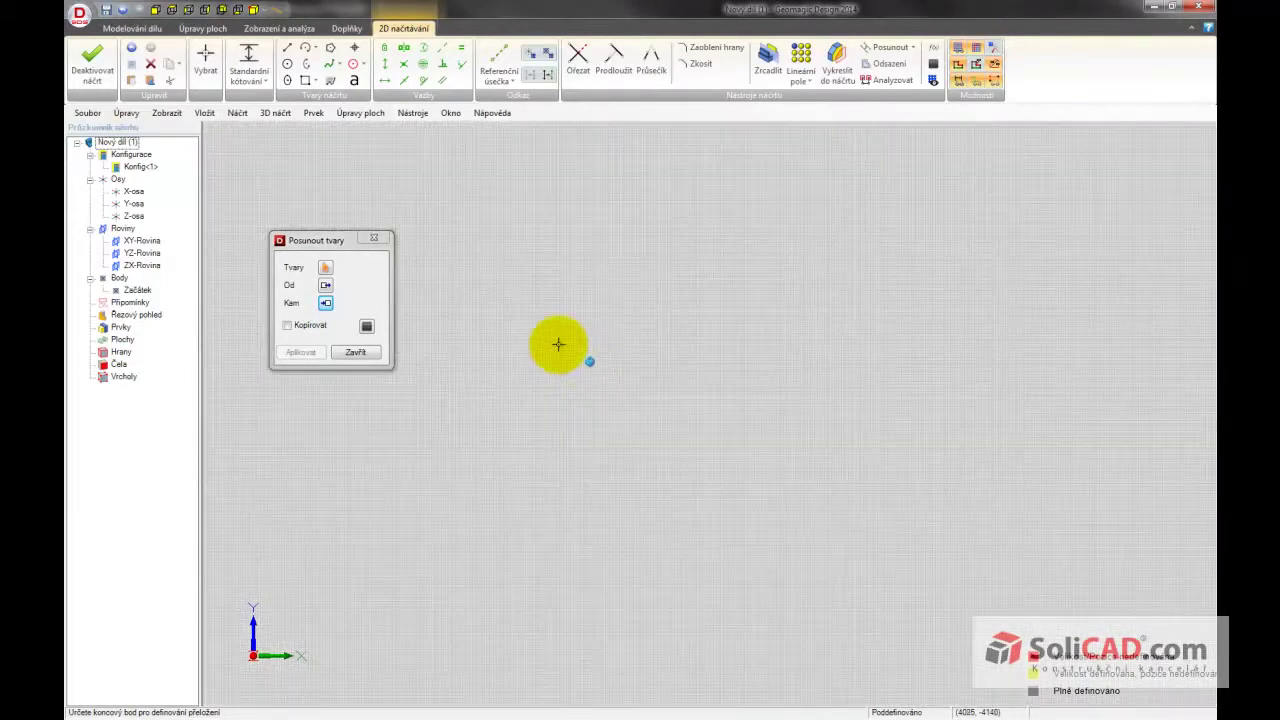
click(823, 456)
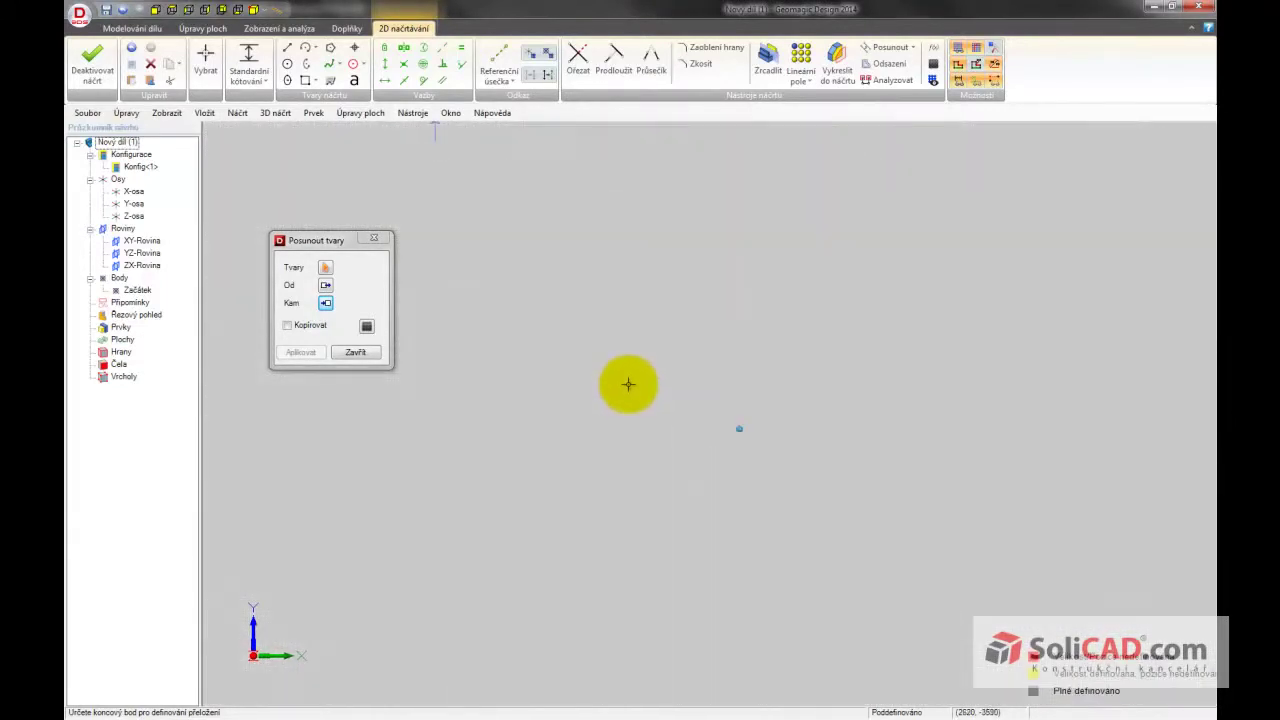
middle_drag(611, 374, 651, 446)
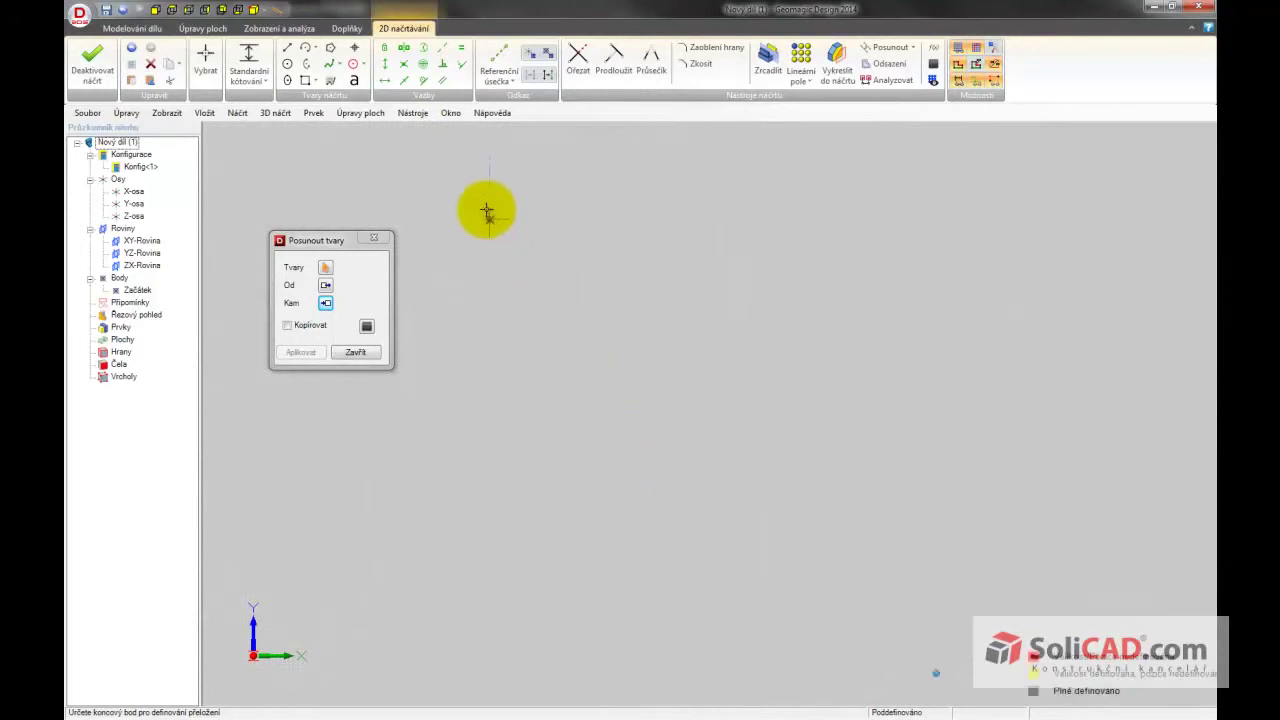
scroll(487, 212, up, 1)
scroll(491, 229, up, 1)
scroll(497, 220, up, 1)
scroll(500, 220, up, 1)
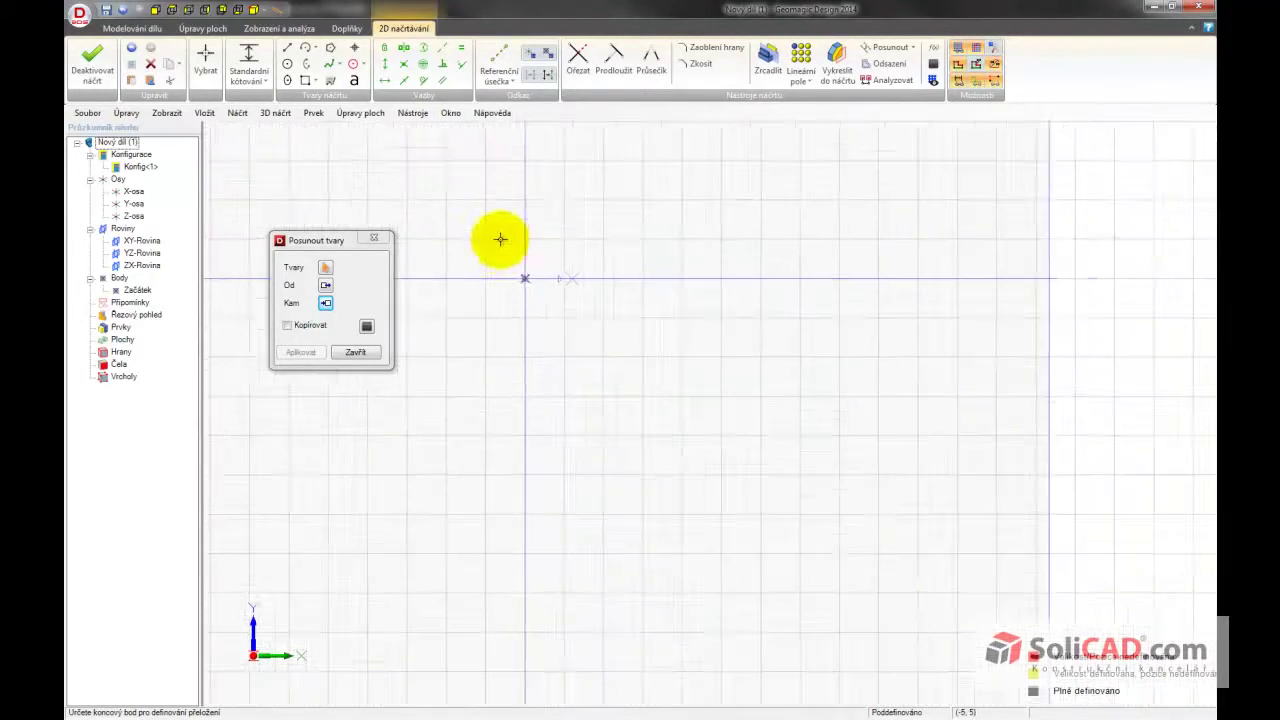
scroll(500, 239, up, 2)
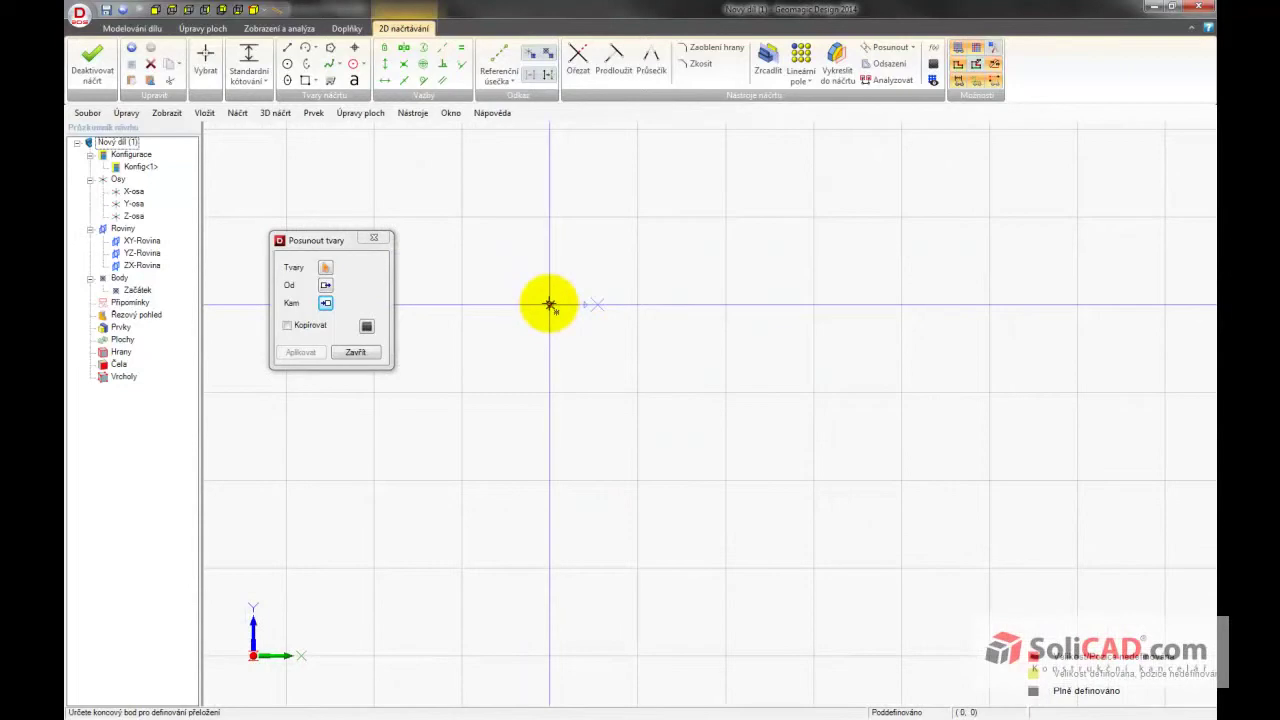
click(321, 327)
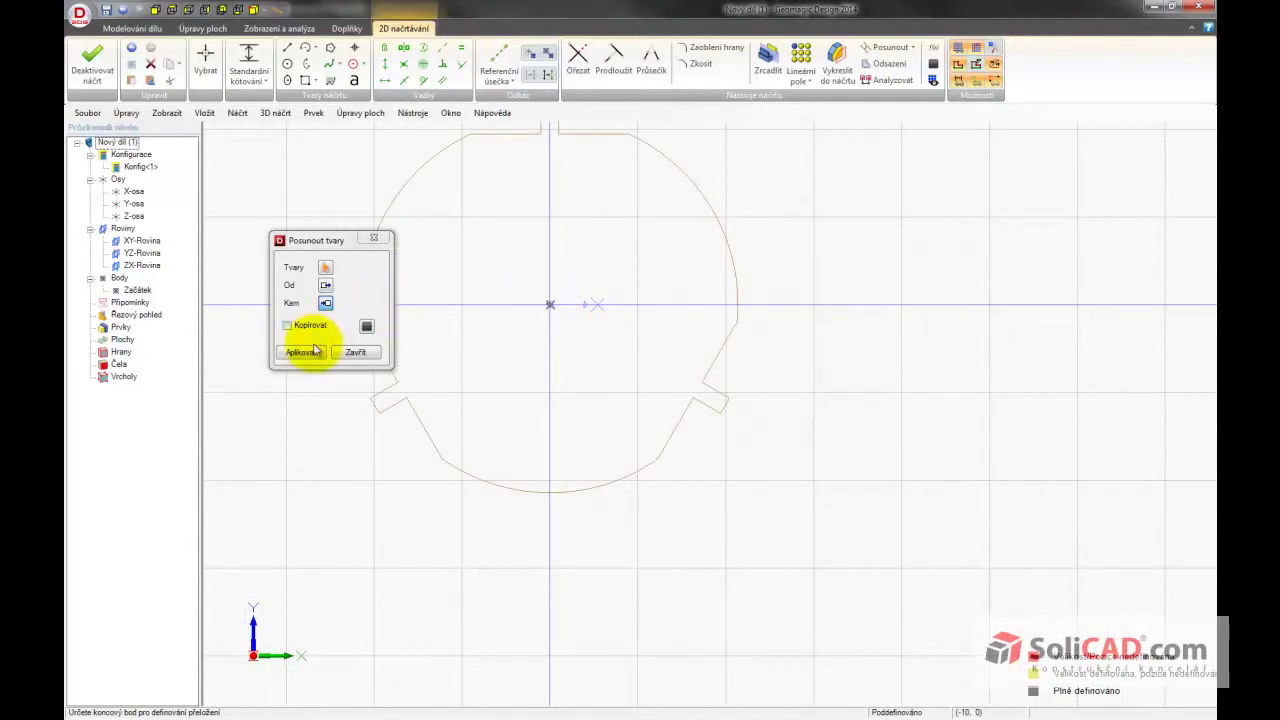
click(315, 350)
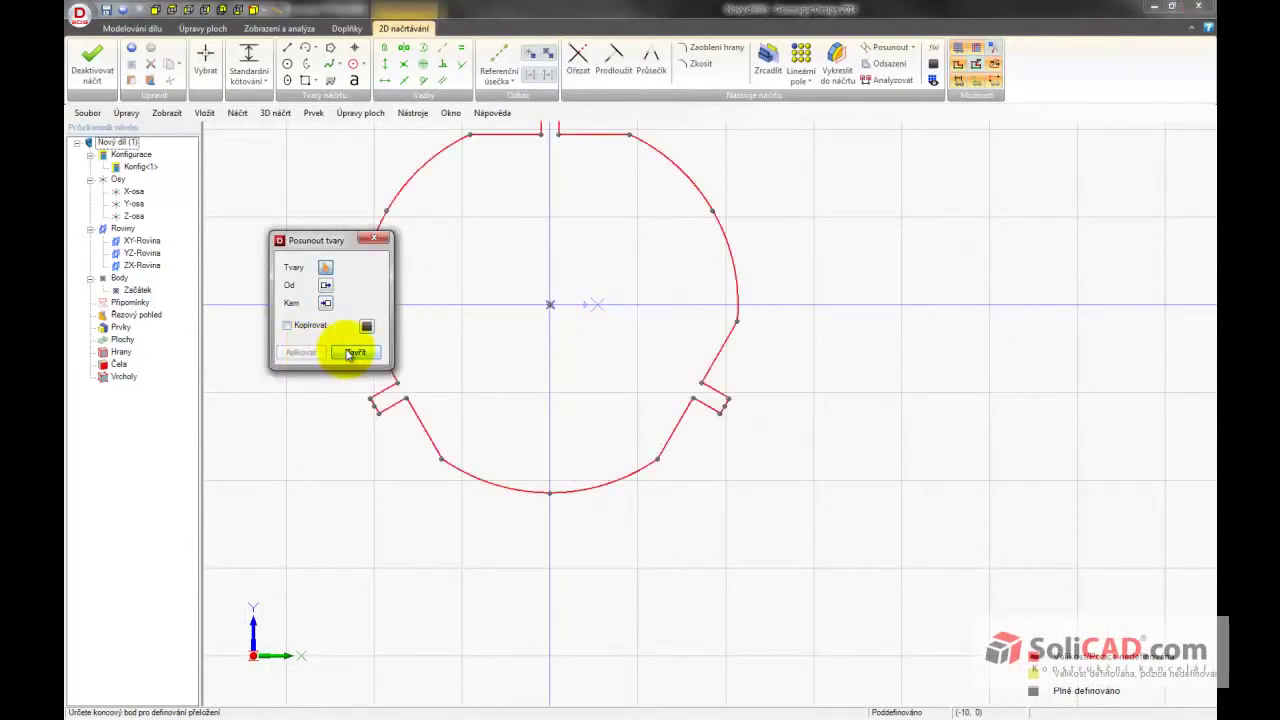
click(355, 353)
scroll(483, 346, down, 2)
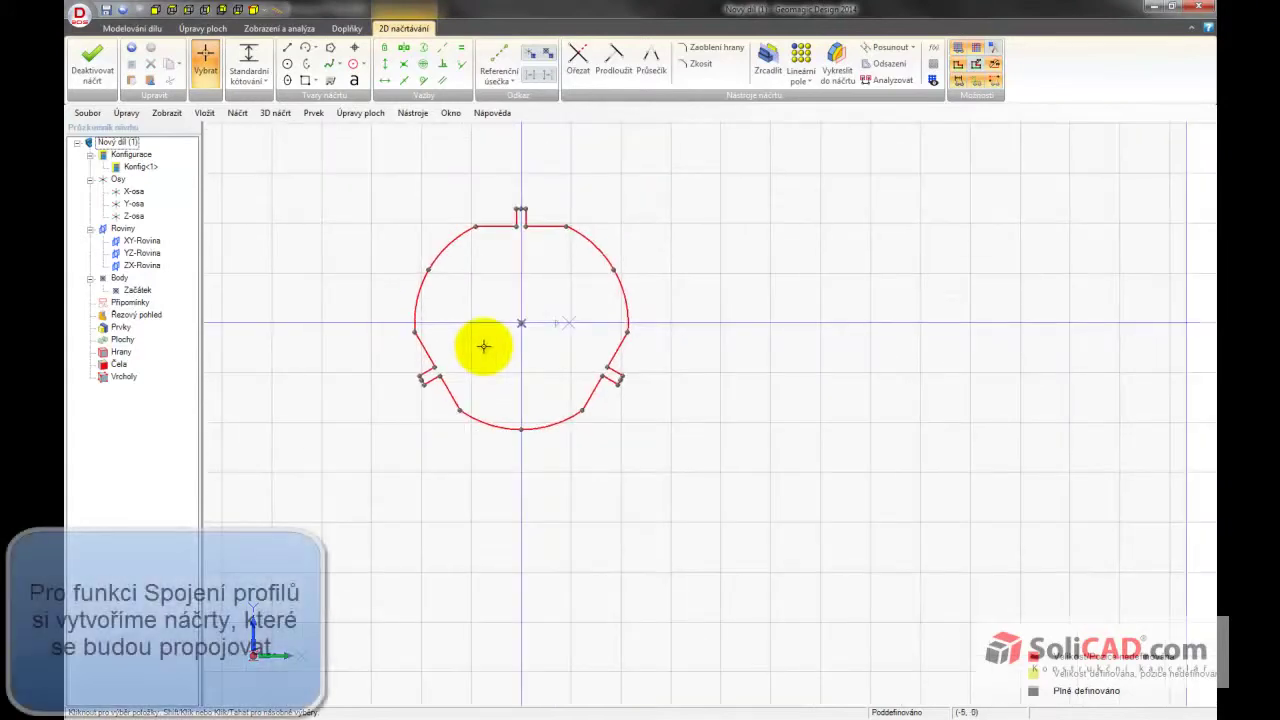
scroll(651, 391, down, 2)
scroll(651, 396, down, 1)
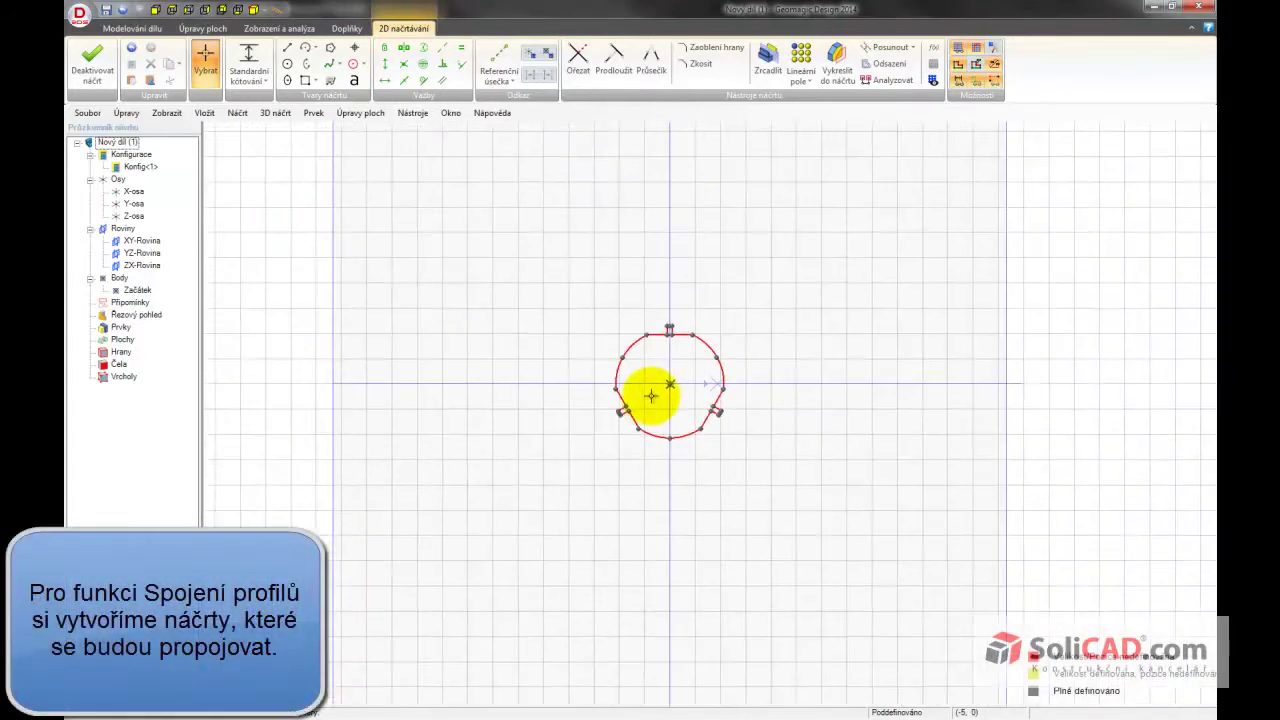
scroll(626, 309, up, 2)
scroll(634, 343, up, 3)
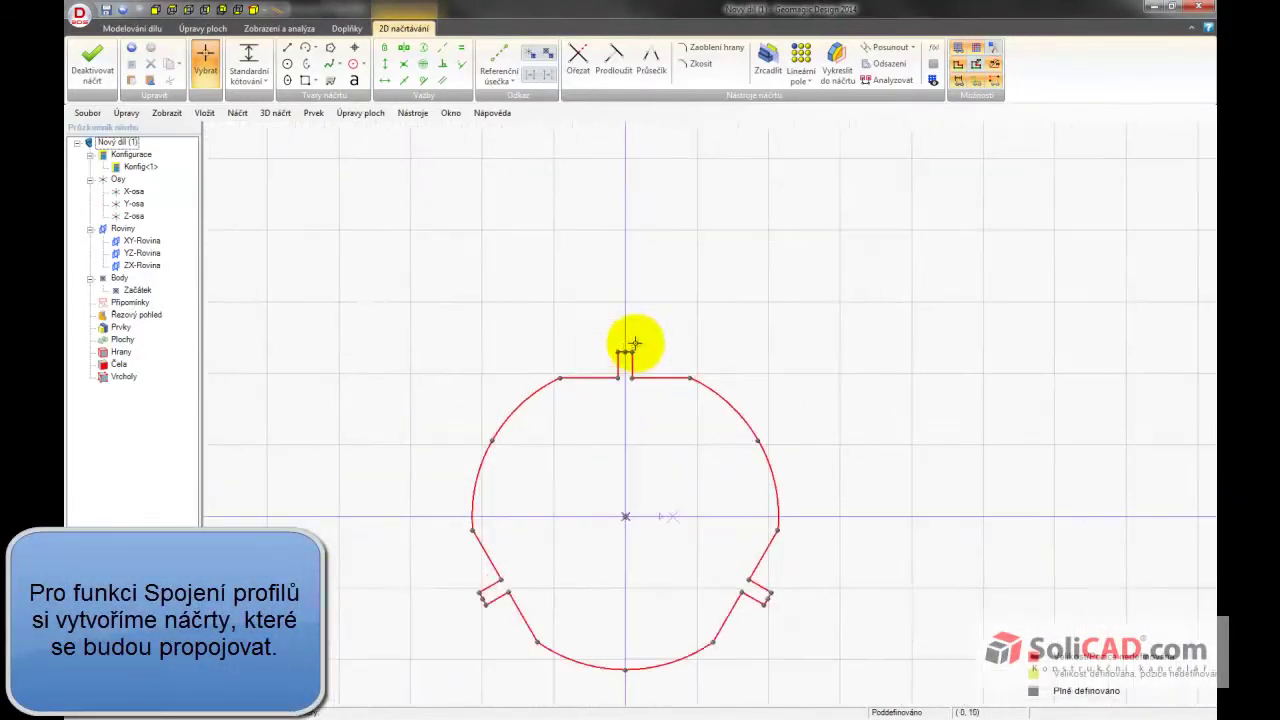
scroll(637, 343, down, 2)
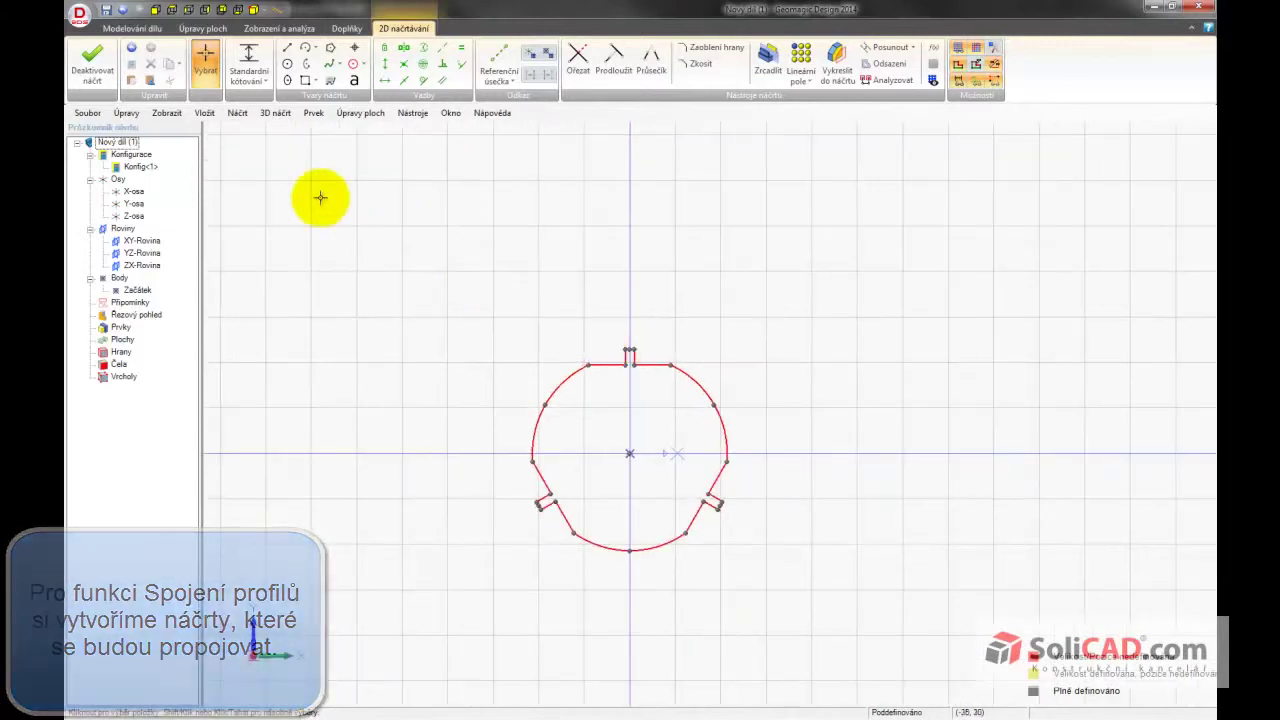
Close the sketch and orbit the view to see it in perspective
click(91, 63)
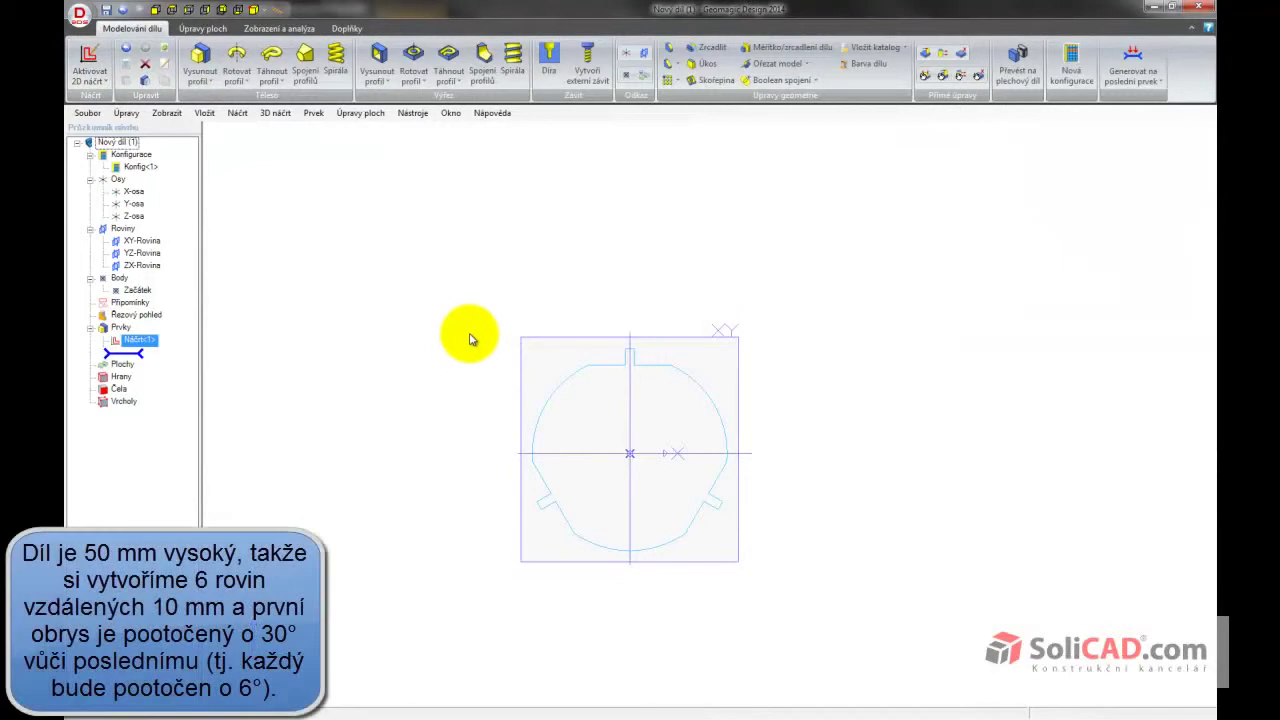
scroll(577, 427, up, 3)
mouse_move(579, 428)
middle_down()
mouse_move(575, 372)
mouse_move(543, 343)
middle_up()
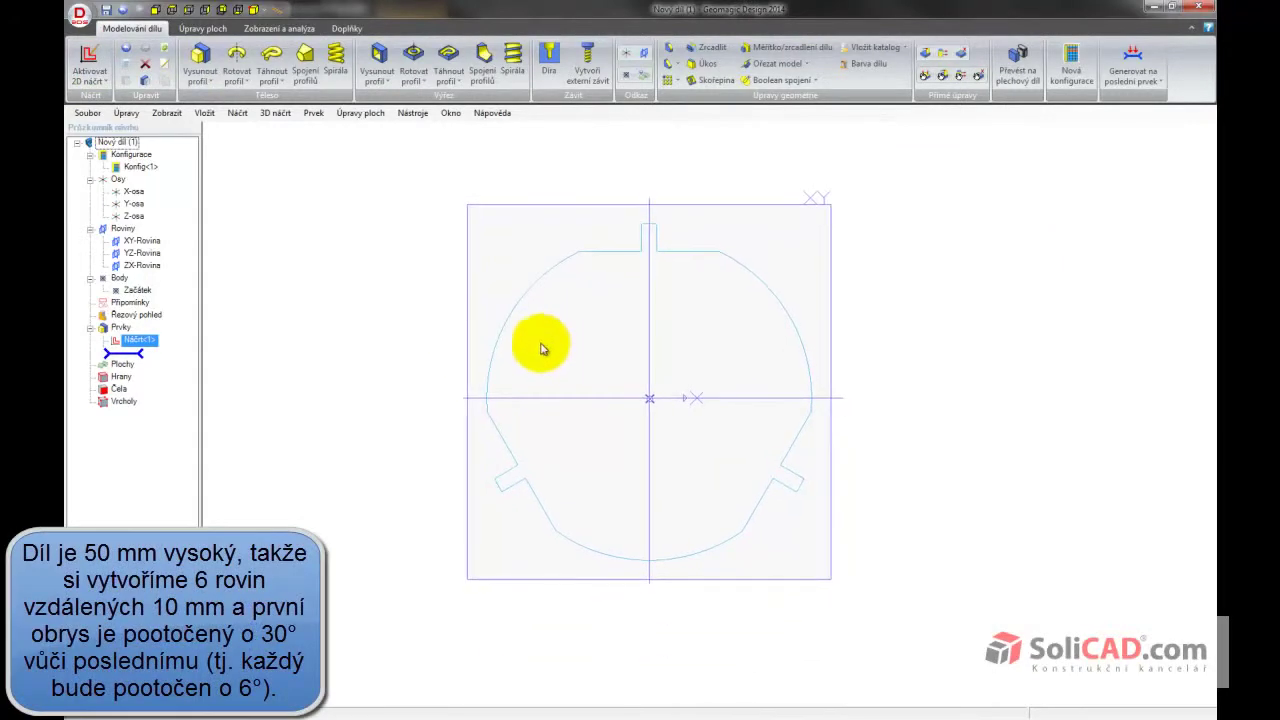
mouse_move(400, 357)
right_down()
mouse_move(443, 362)
mouse_move(429, 363)
mouse_move(433, 330)
right_up()
scroll(434, 331, down, 2)
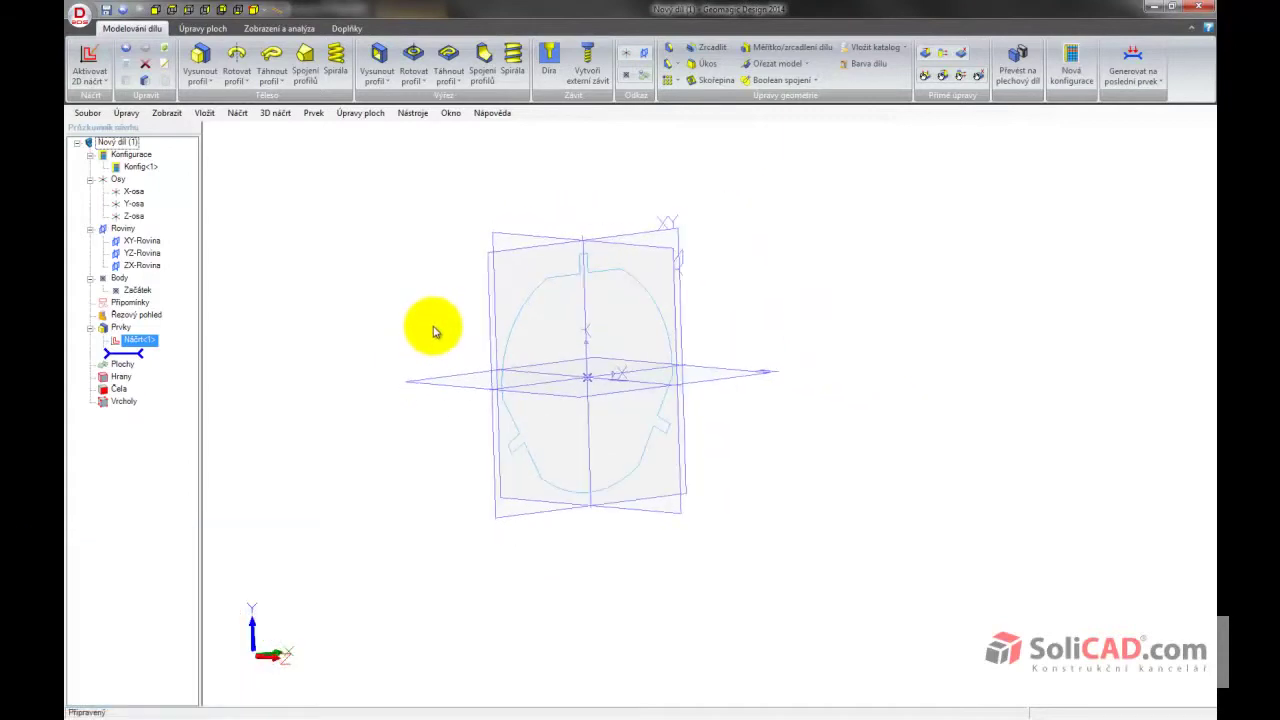
Insert planes copied from XY-Rovina: 5 copies, 10 mm spacing, each relative to the previous
click(644, 52)
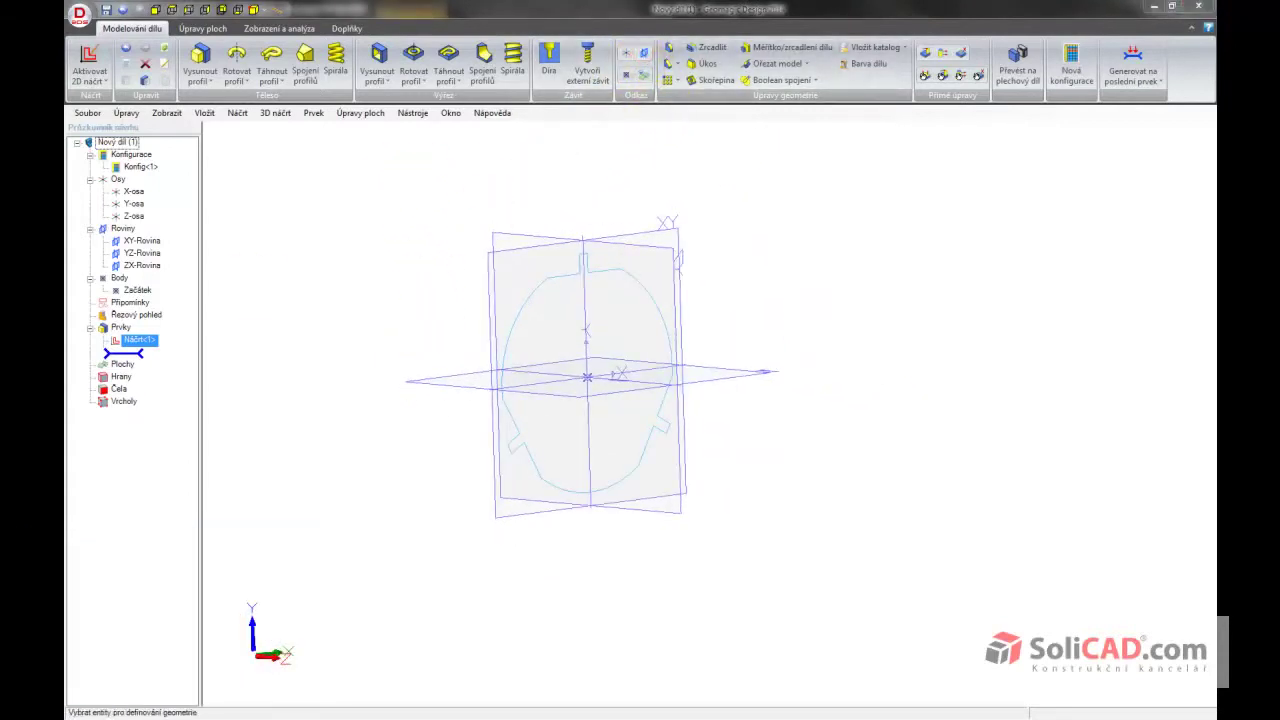
drag(423, 345, 371, 360)
click(222, 399)
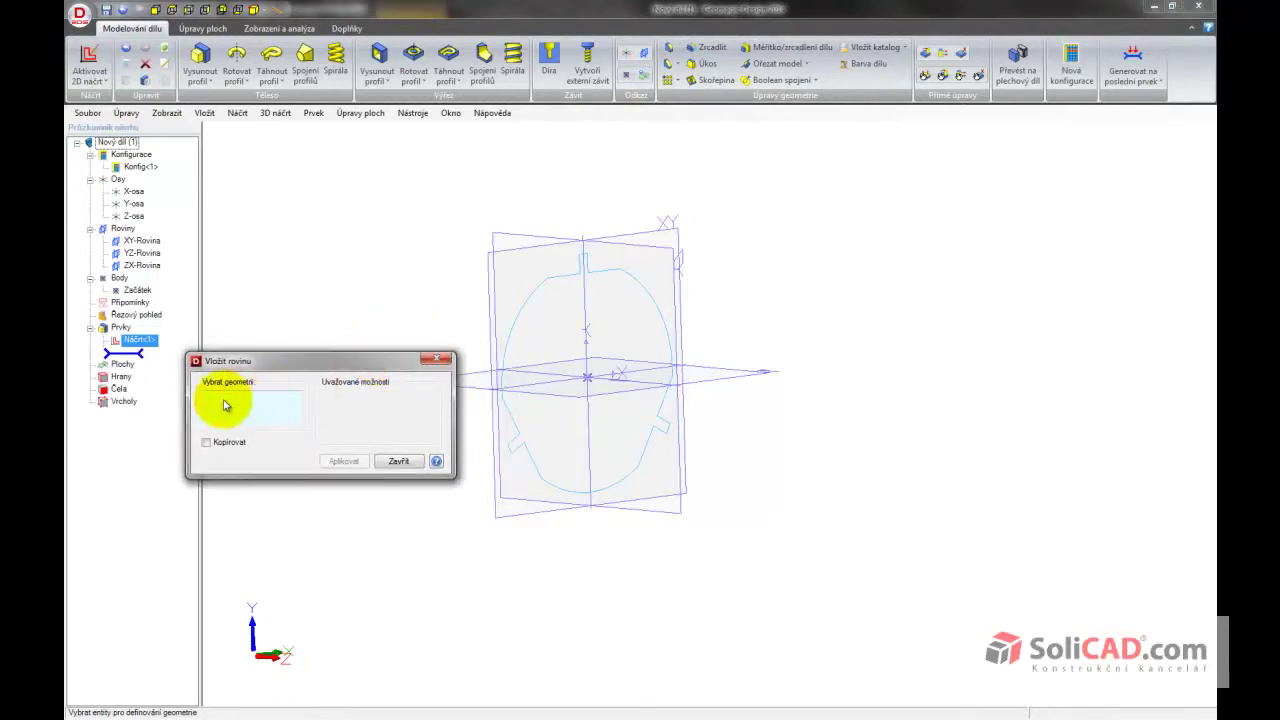
click(489, 260)
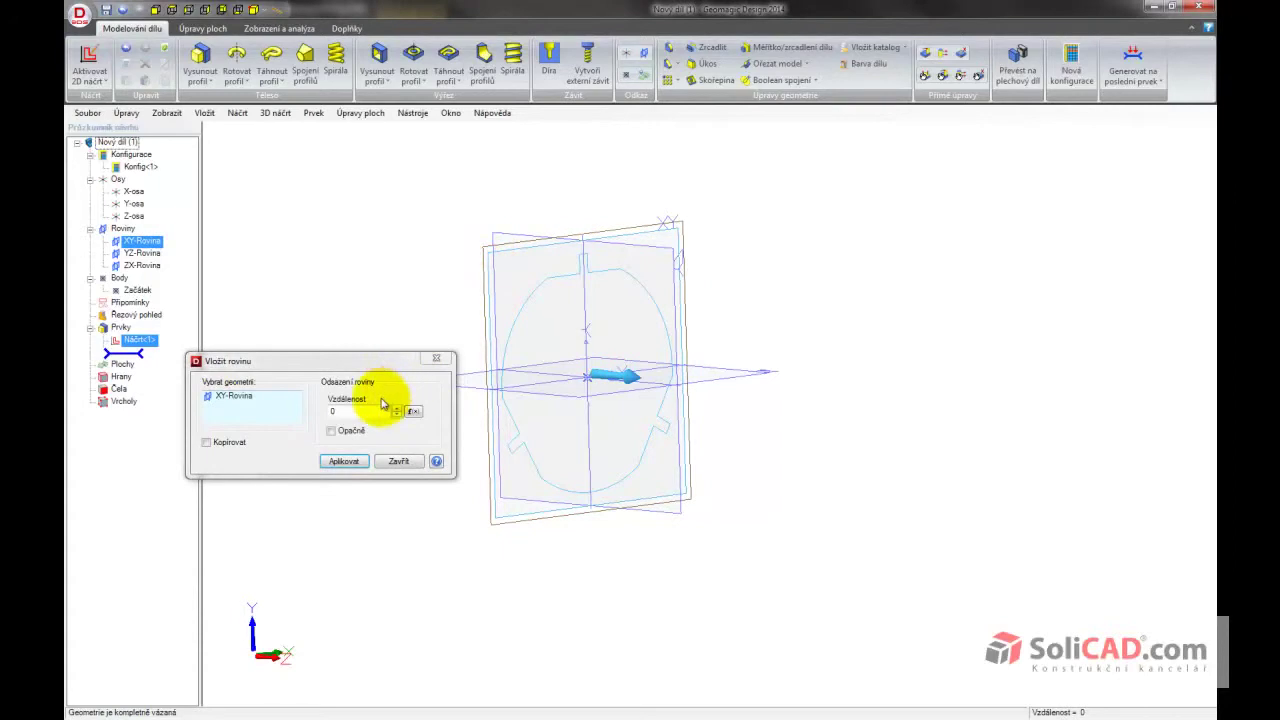
click(206, 442)
drag(286, 364, 273, 195)
text(10)
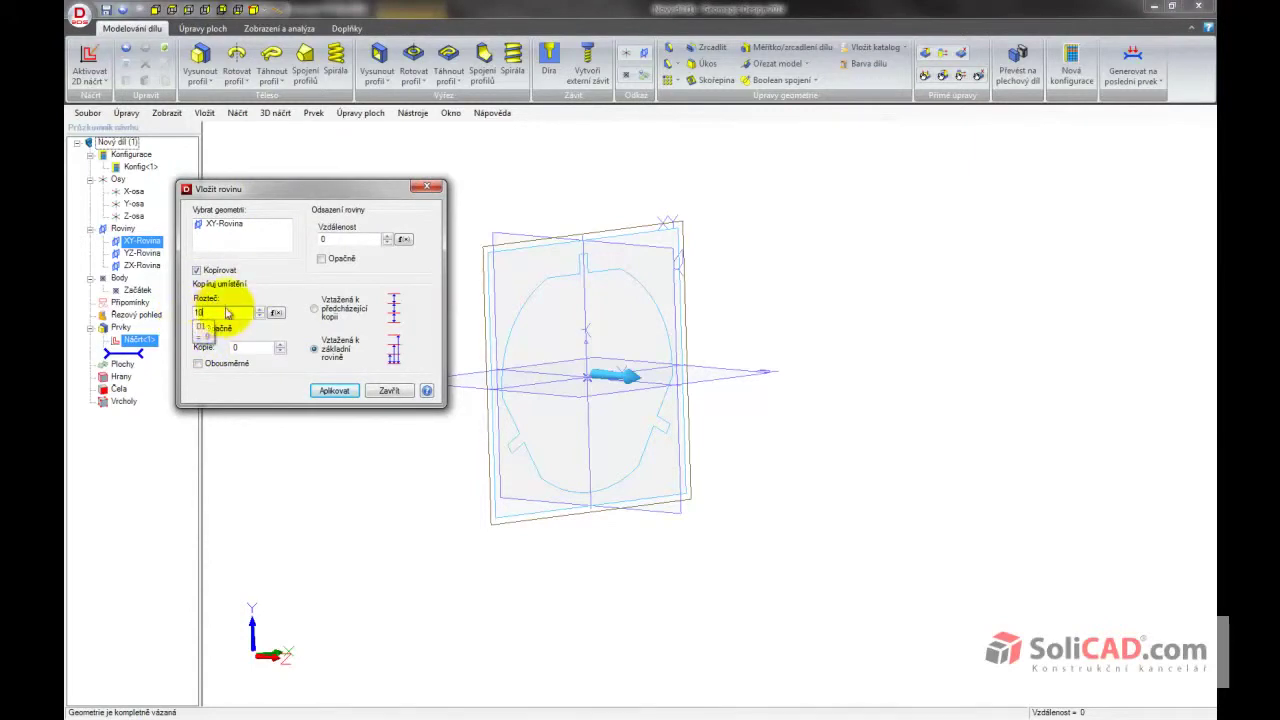
double_click(240, 346)
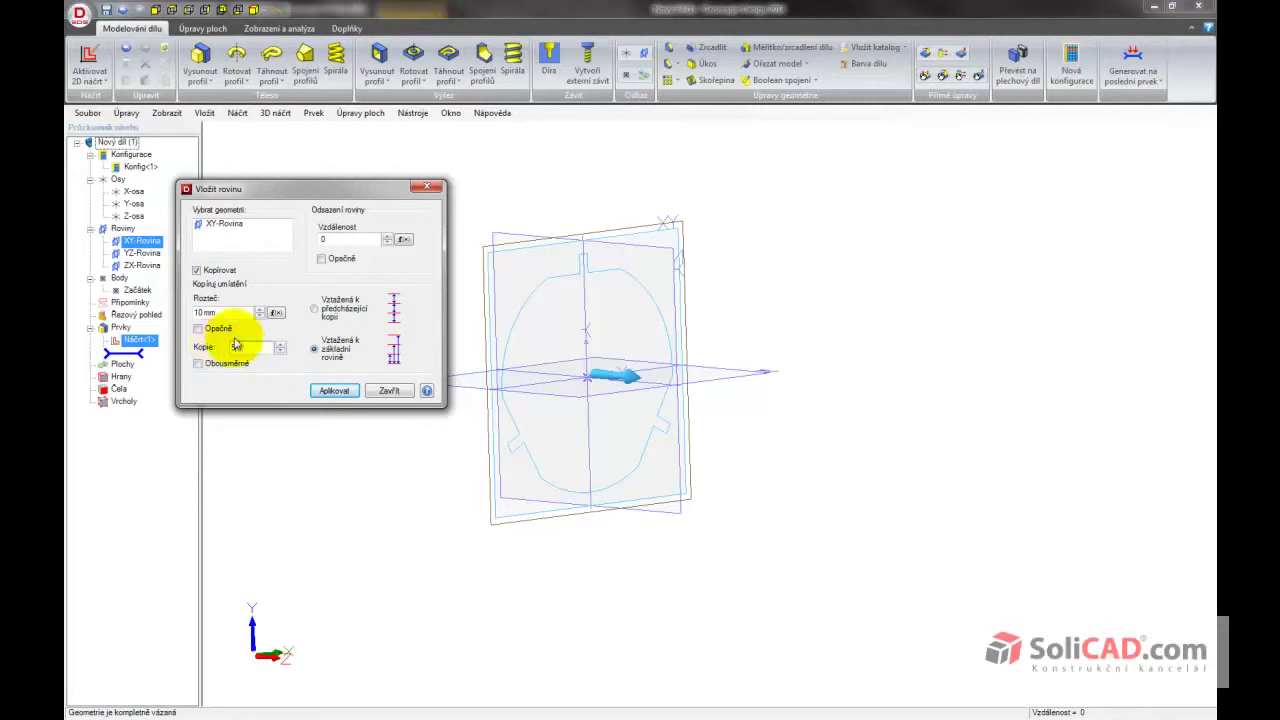
text(5)
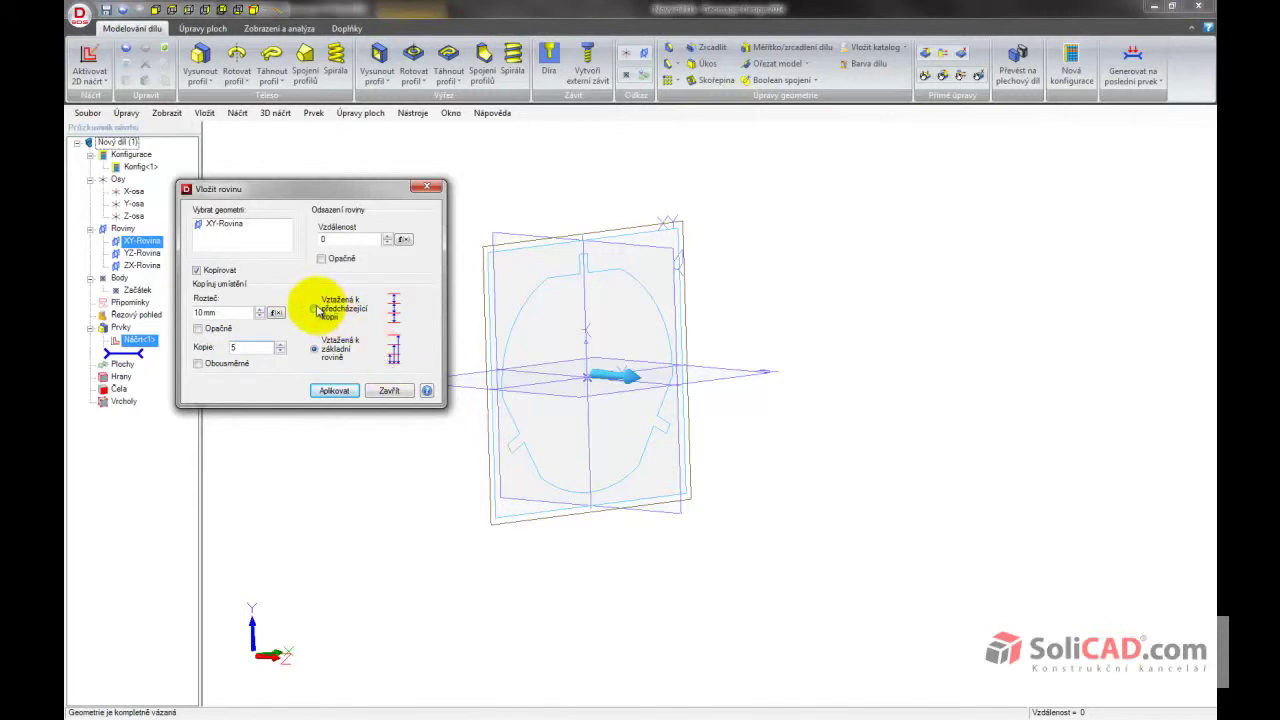
click(315, 308)
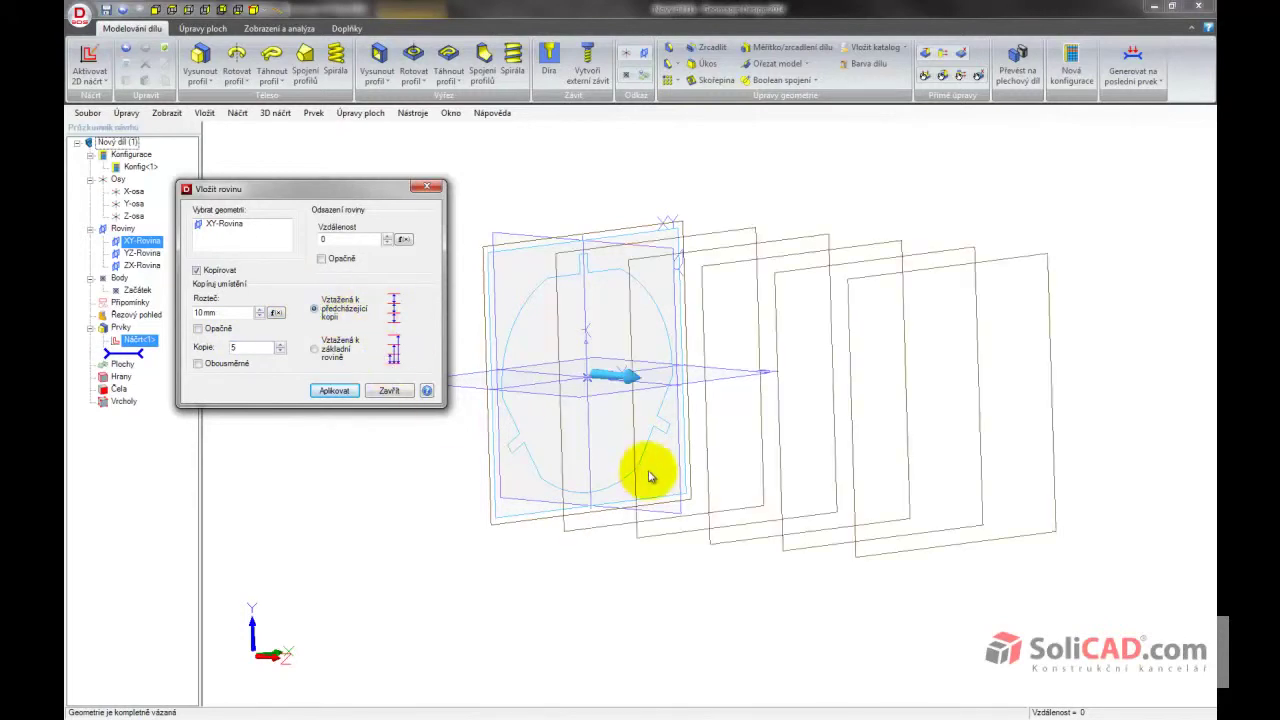
click(335, 390)
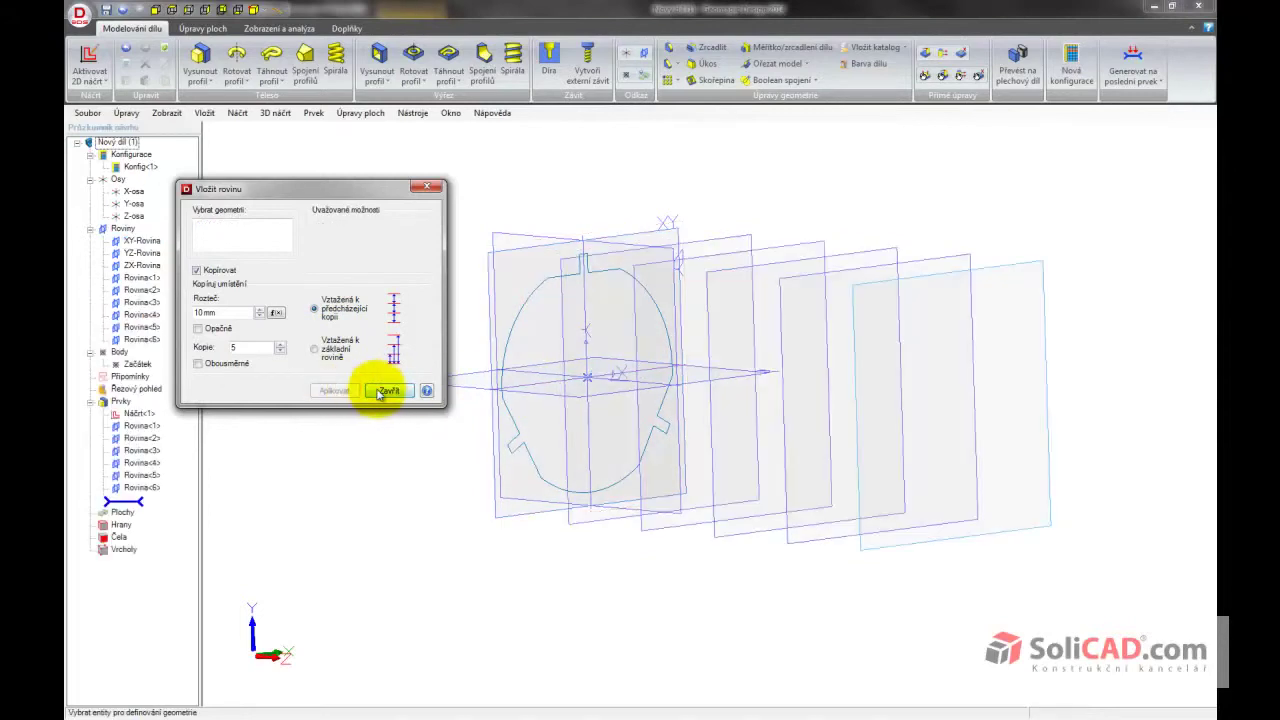
click(381, 392)
Reopen the original sketch Náčrt<1> for editing
scroll(409, 336, down, 2)
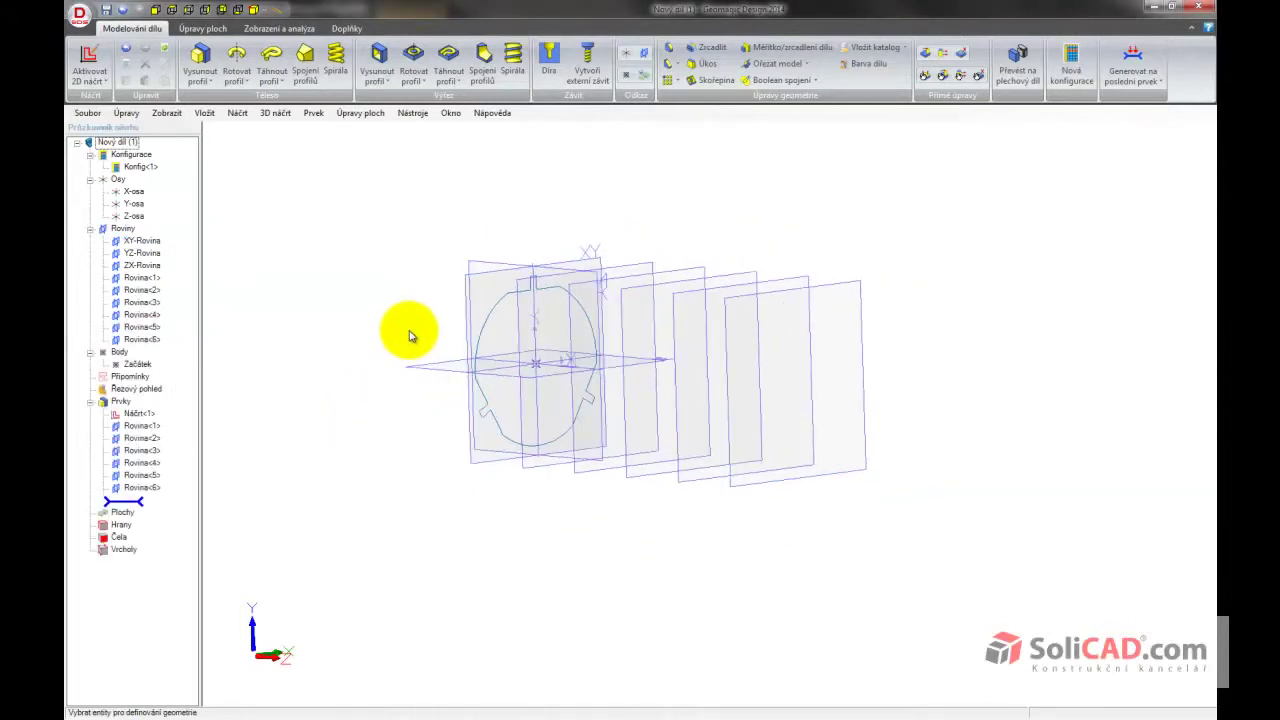
middle_drag(409, 336, 415, 300)
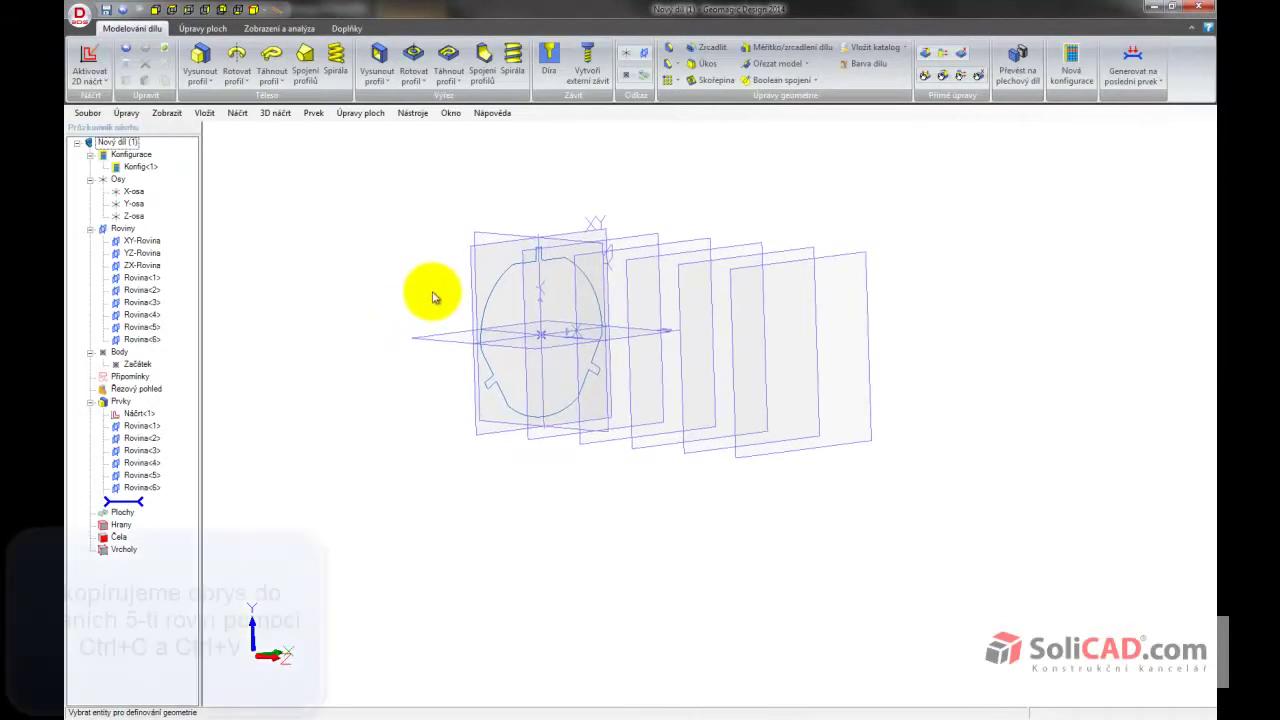
click(478, 245)
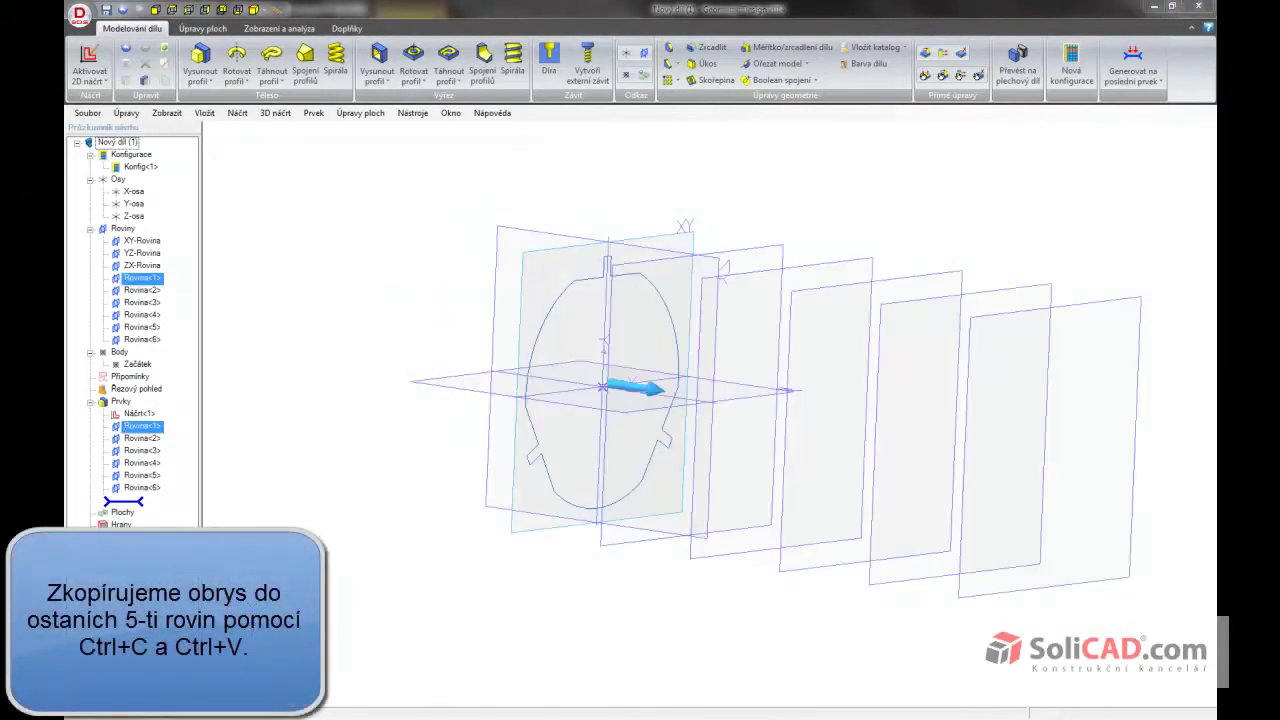
click(142, 413)
right_click(142, 413)
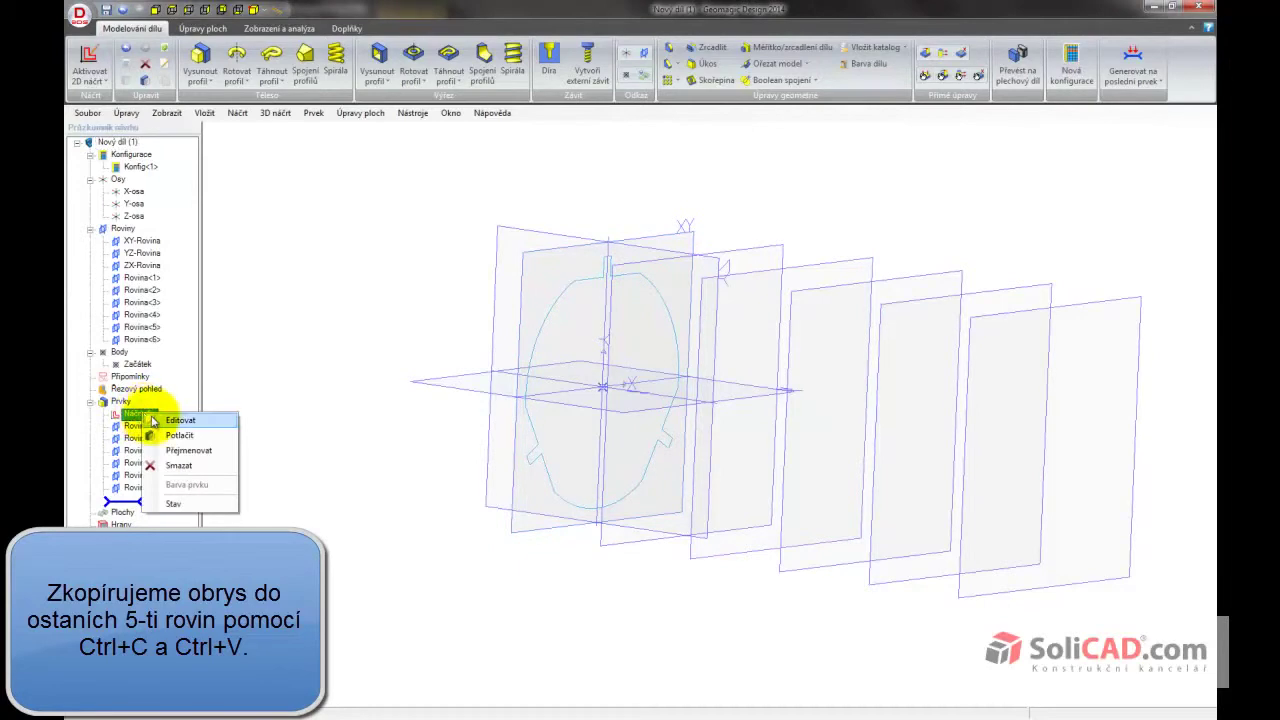
click(156, 420)
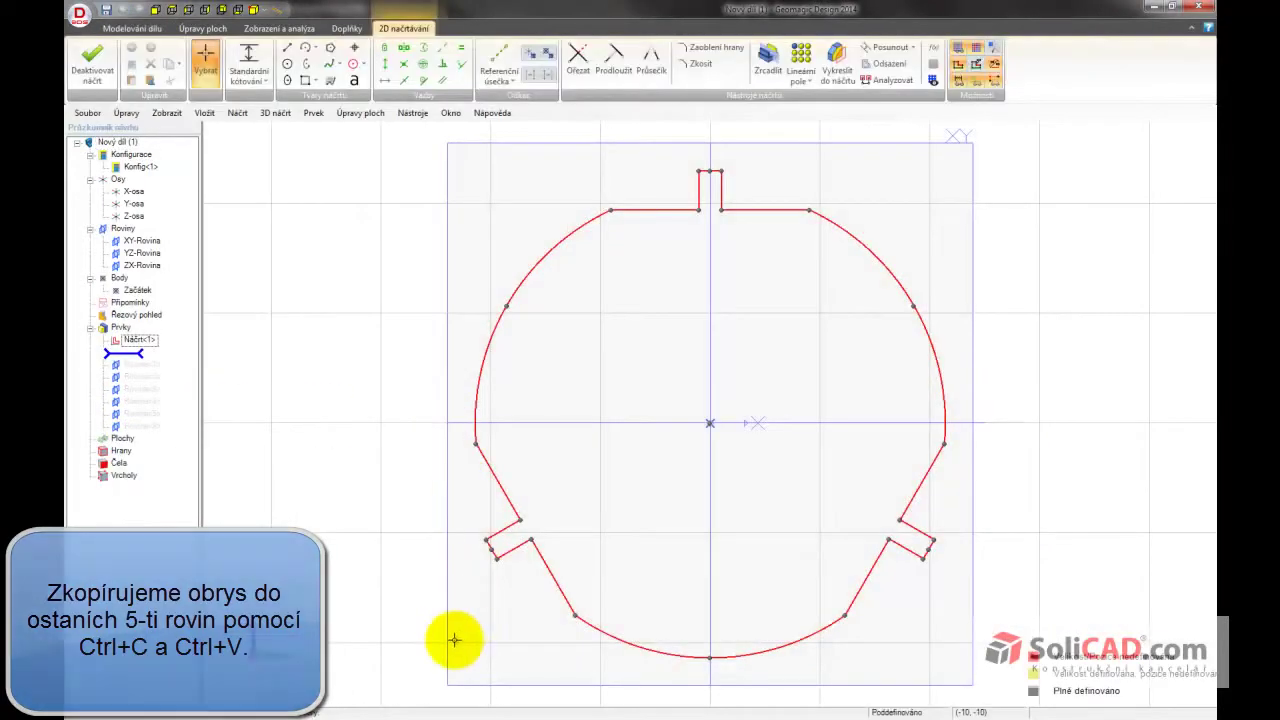
Select the full profile including both bottom arc halves, copy it, and exit the sketch
mouse_move(423, 686)
mouse_down()
mouse_move(666, 391)
mouse_move(1016, 140)
mouse_up()
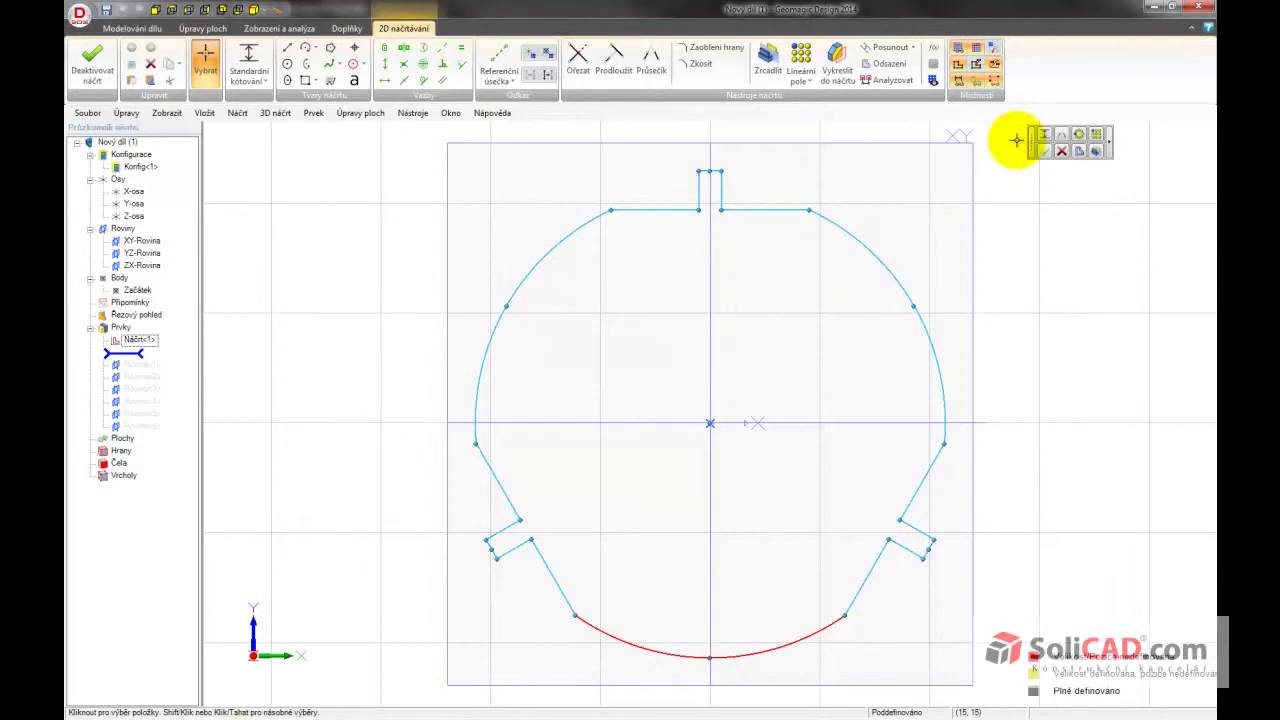
shift+click(643, 648)
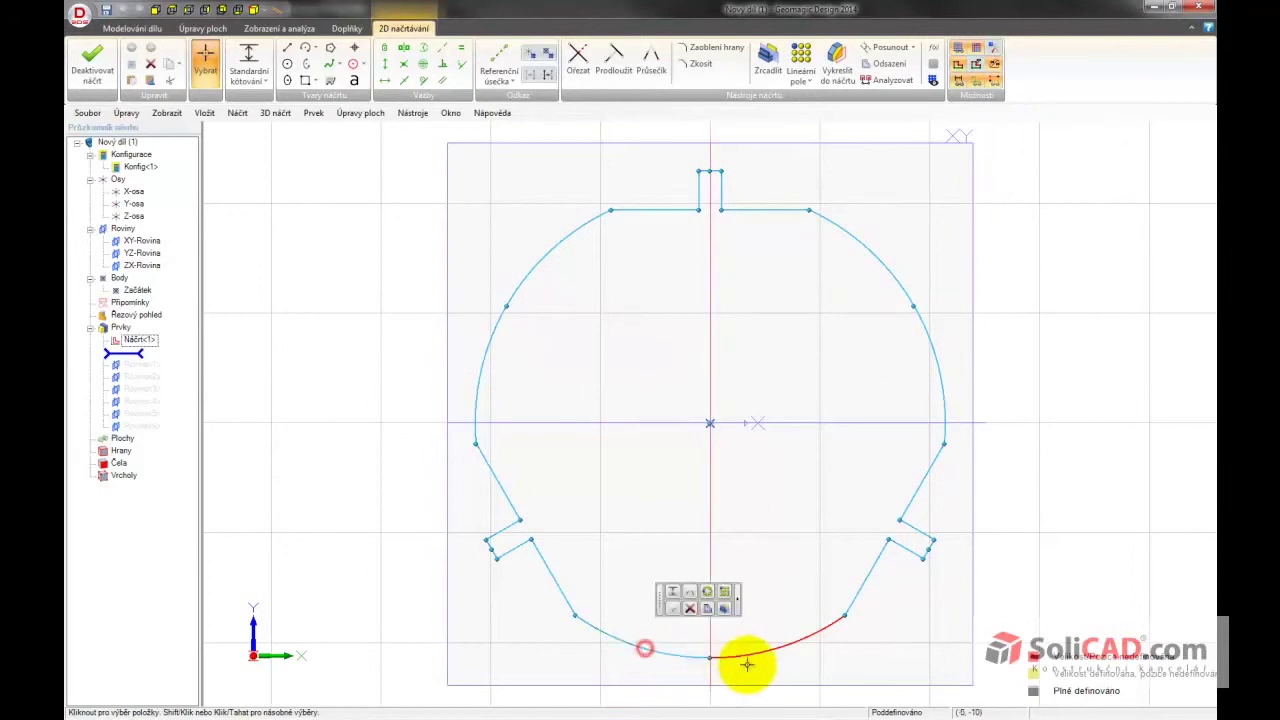
shift+click(771, 650)
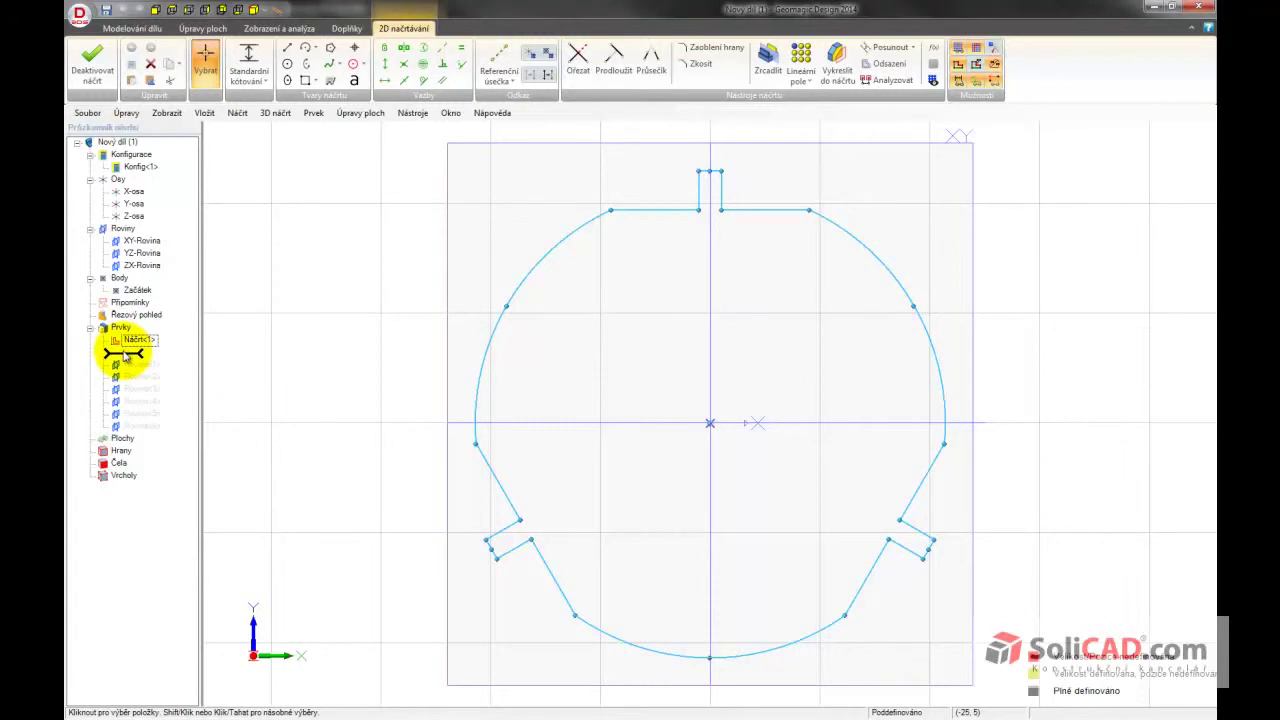
click(92, 62)
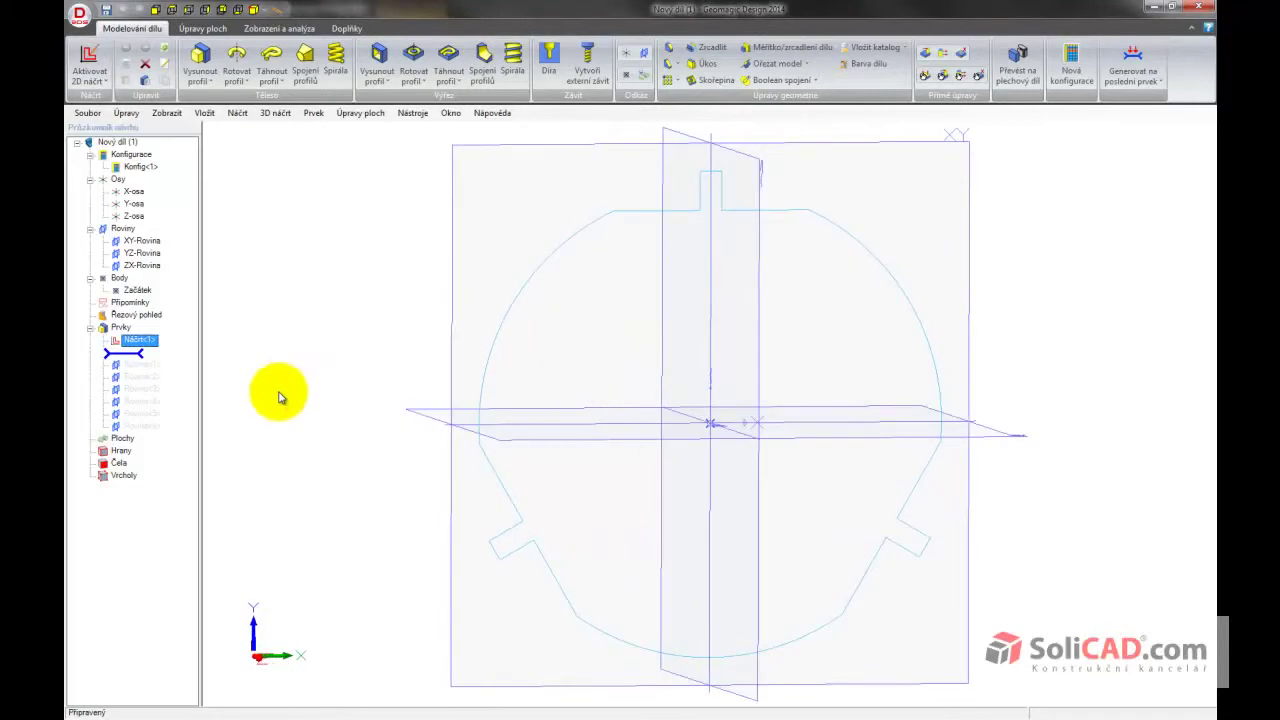
Regenerate to restore the offset planes, then paste the profile into Náčrt<2> on the next plane
click(1140, 72)
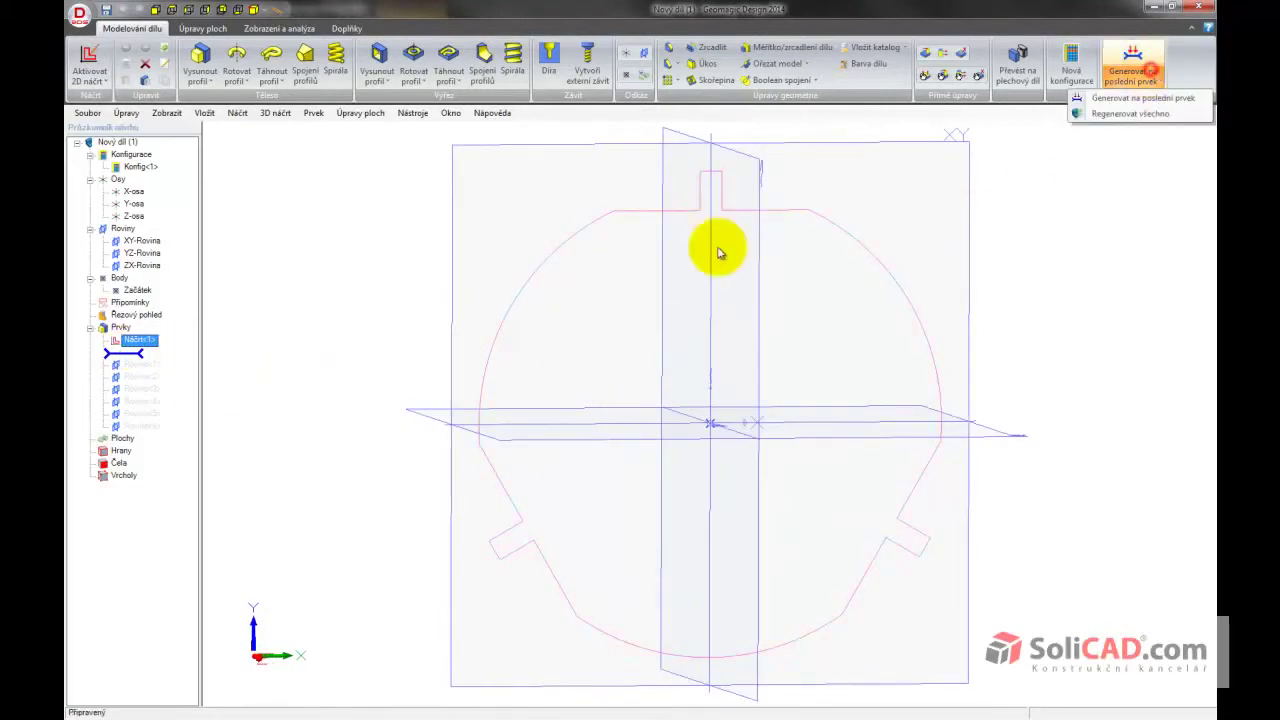
click(1138, 55)
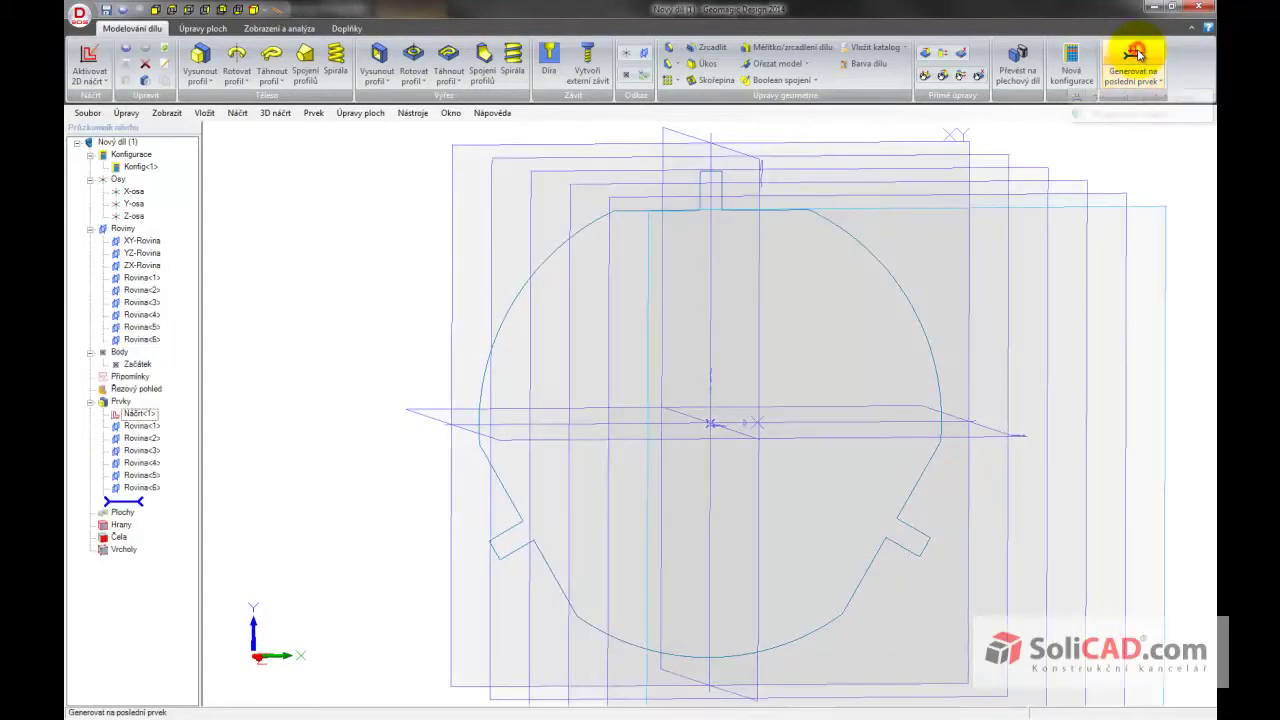
middle_drag(400, 343, 440, 350)
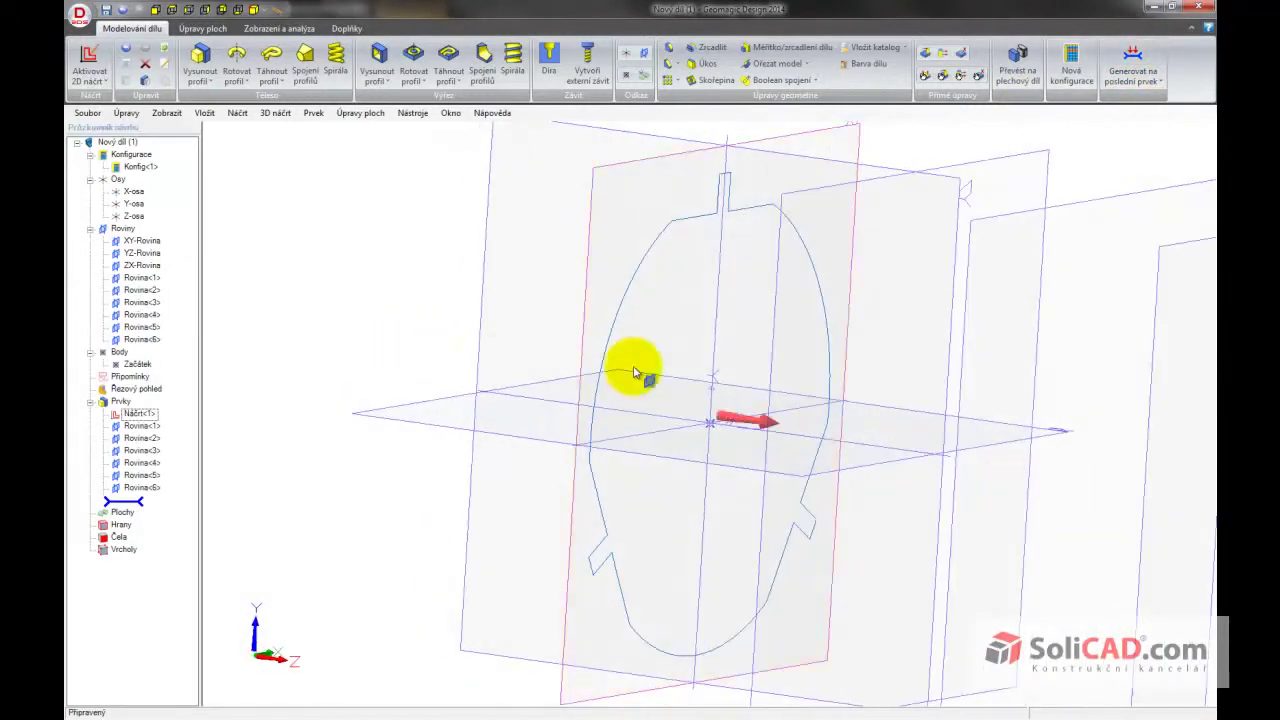
right_click(789, 202)
click(797, 200)
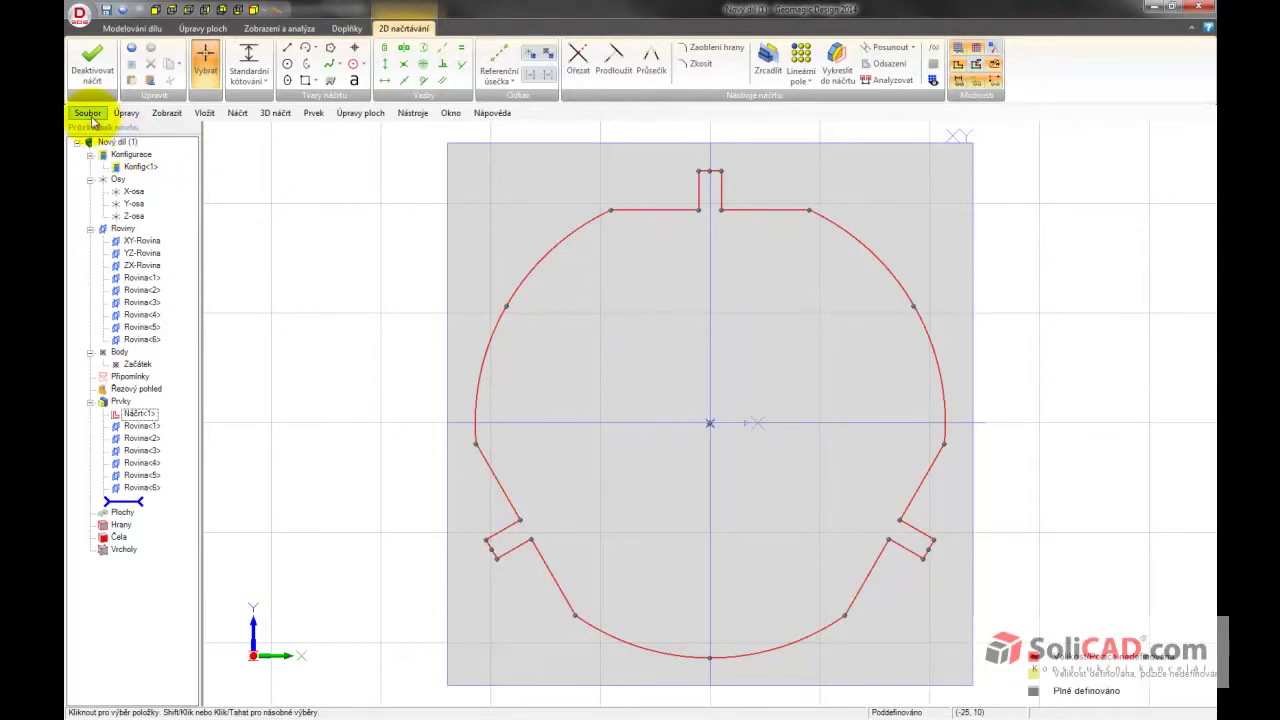
click(94, 70)
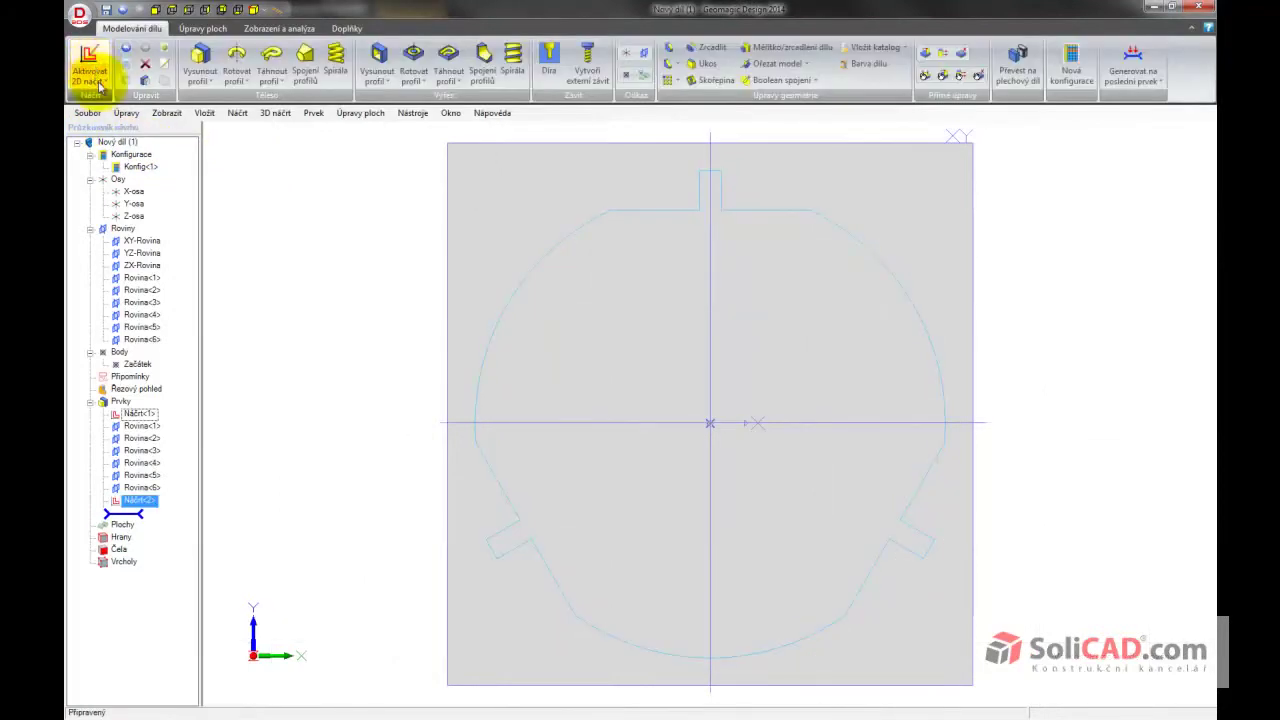
Paste the profile into new sketches Náčrt<3> and Náčrt<4> on the next planes
click(311, 349)
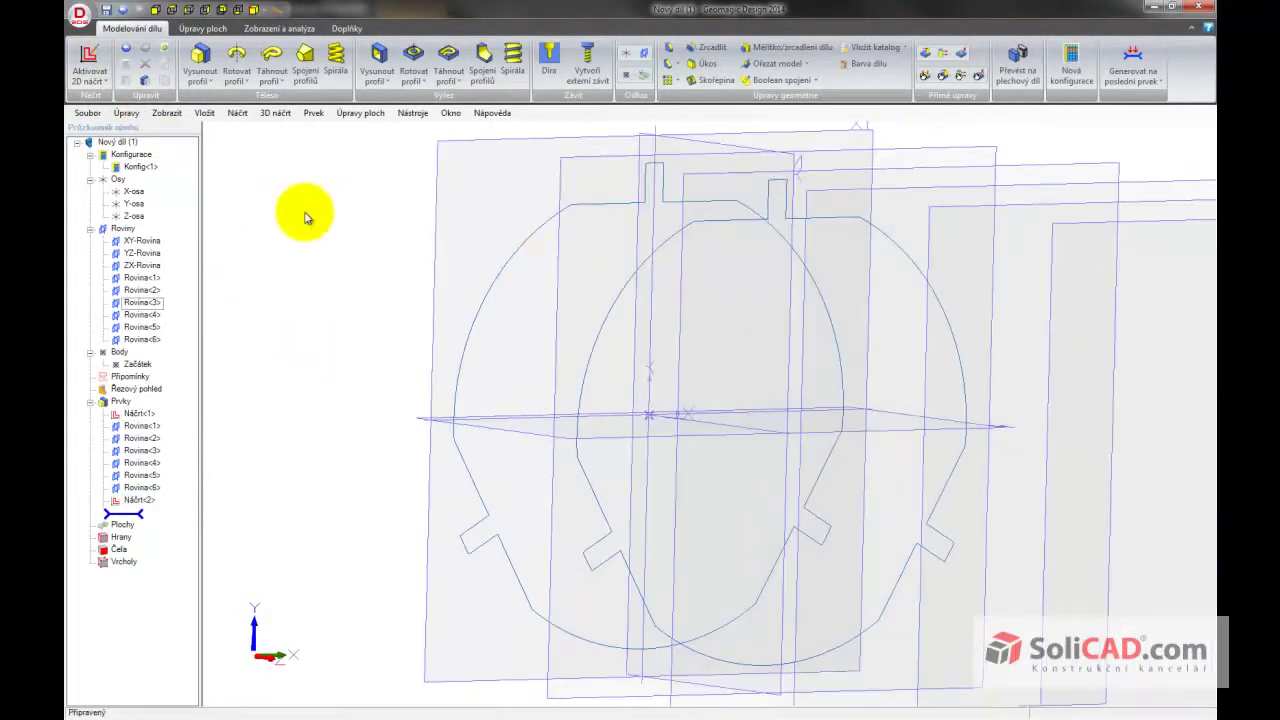
right_click(685, 184)
click(700, 187)
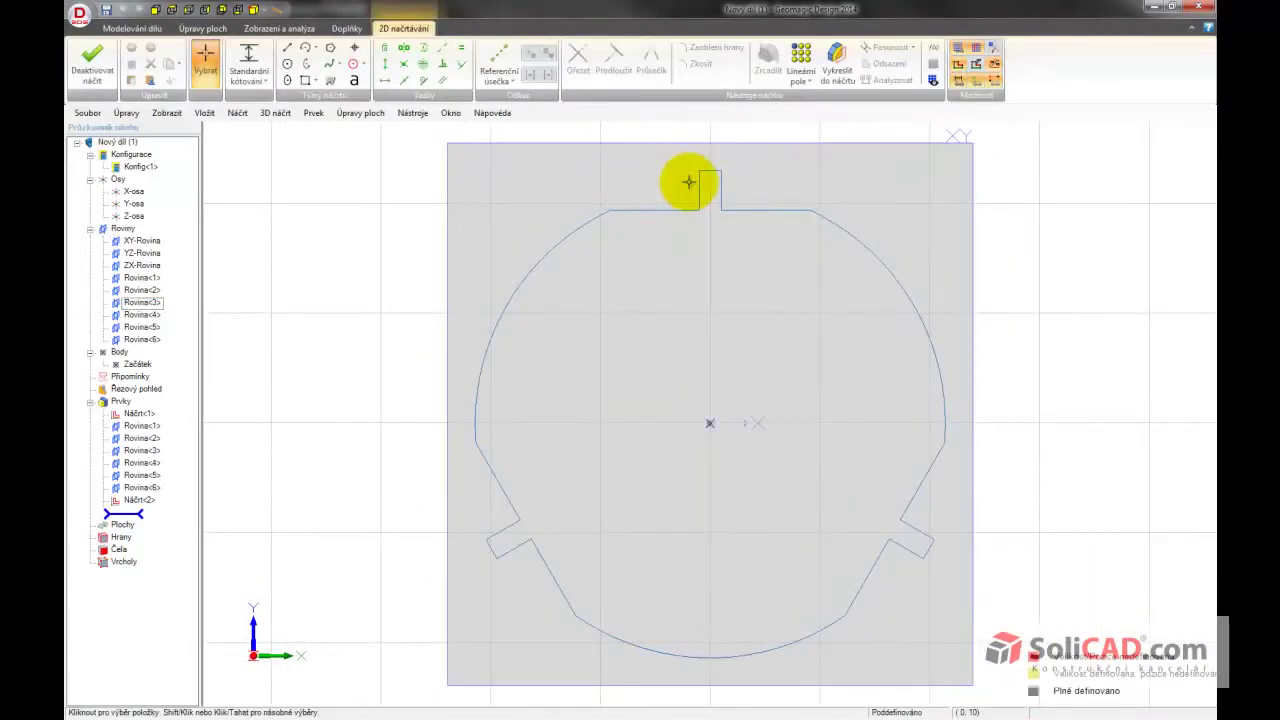
click(95, 65)
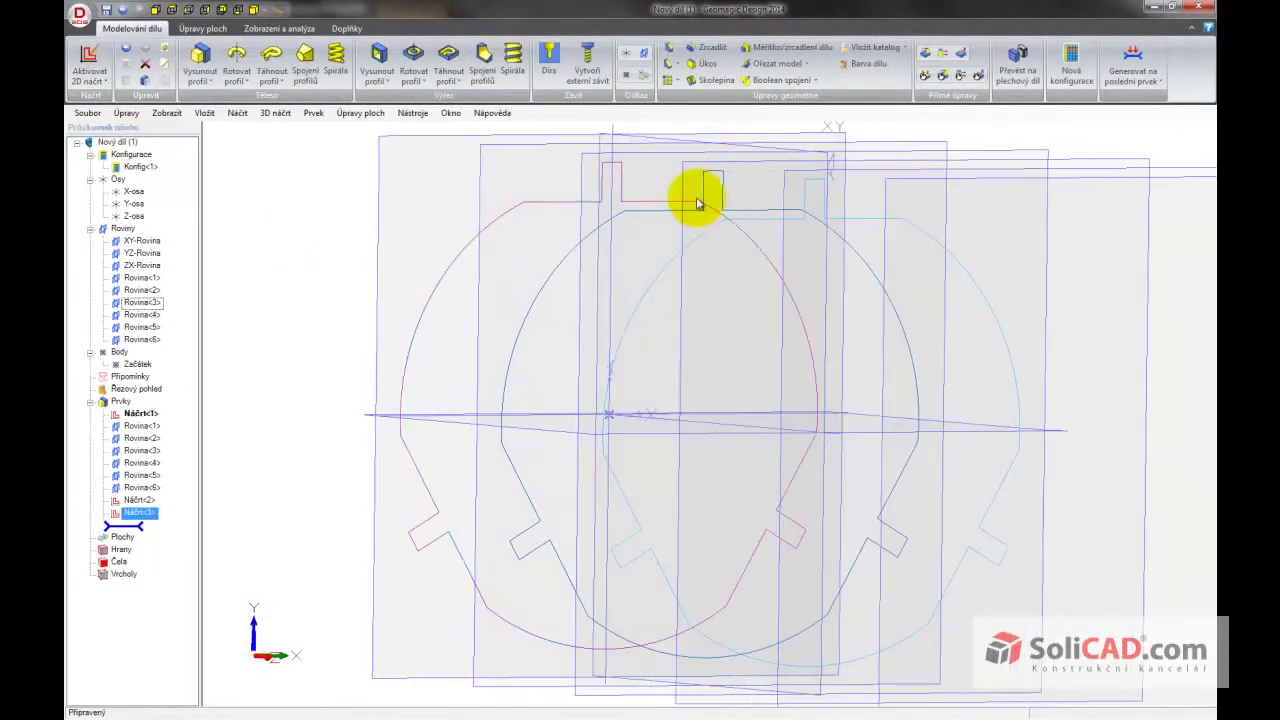
right_click(683, 184)
click(686, 188)
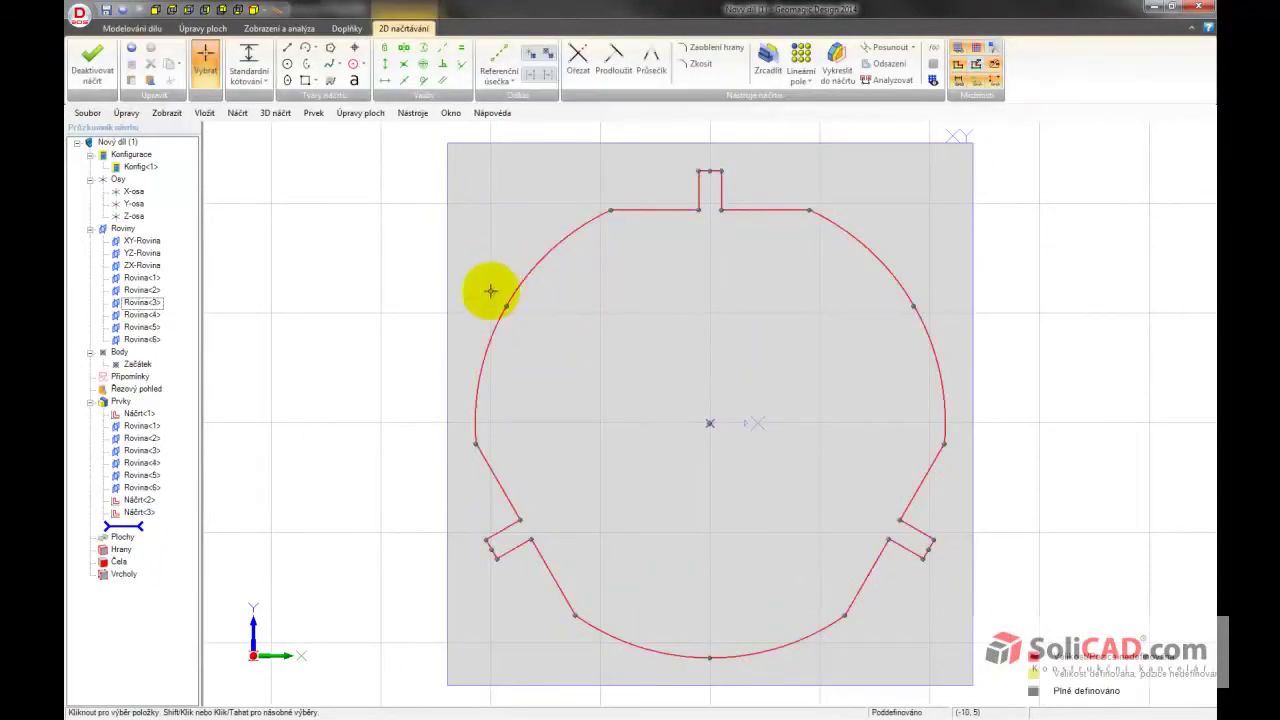
click(92, 66)
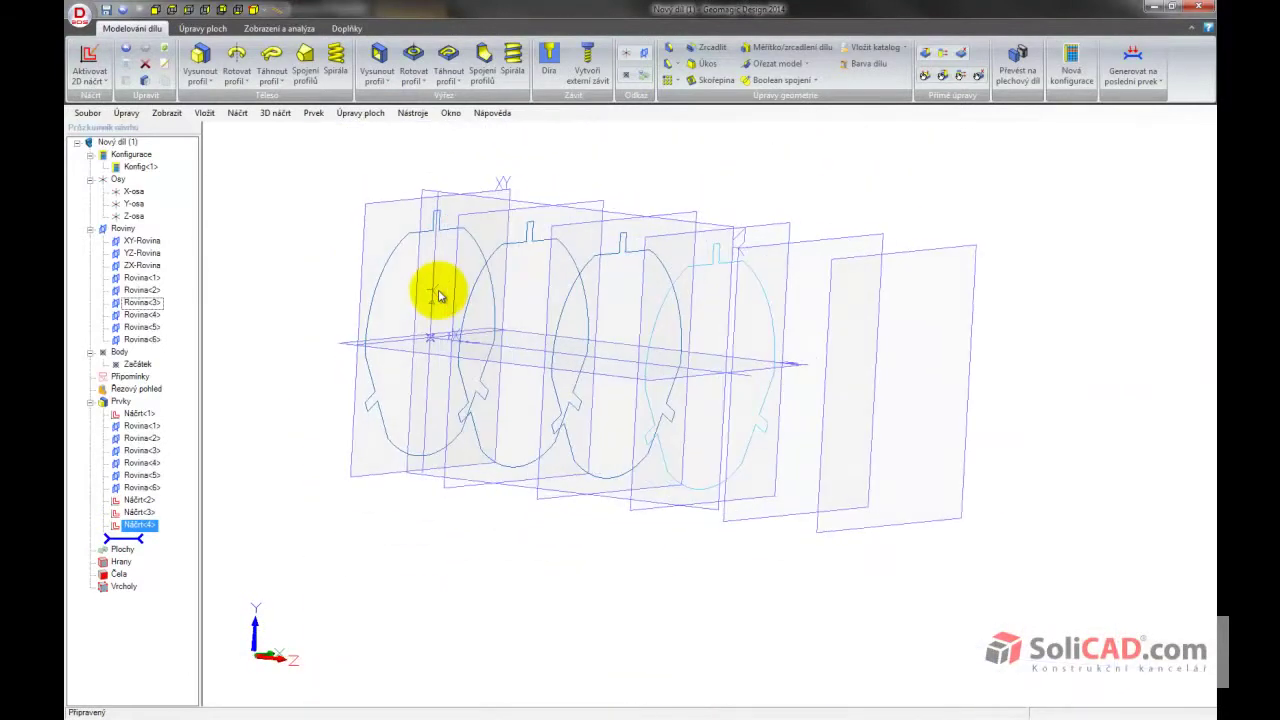
Create Náčrt<5> on Rovina<5> with the profile, then start a sketch on Rovina<6> with it pasted
right_click(740, 262)
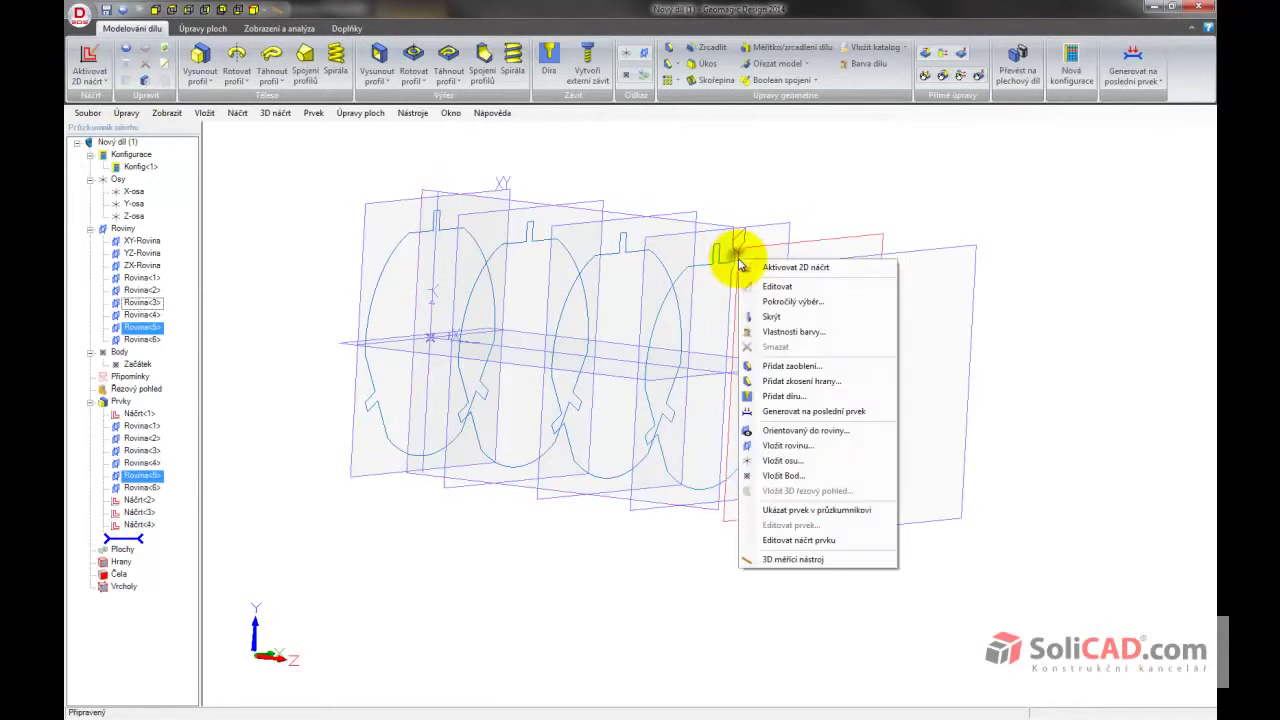
click(795, 267)
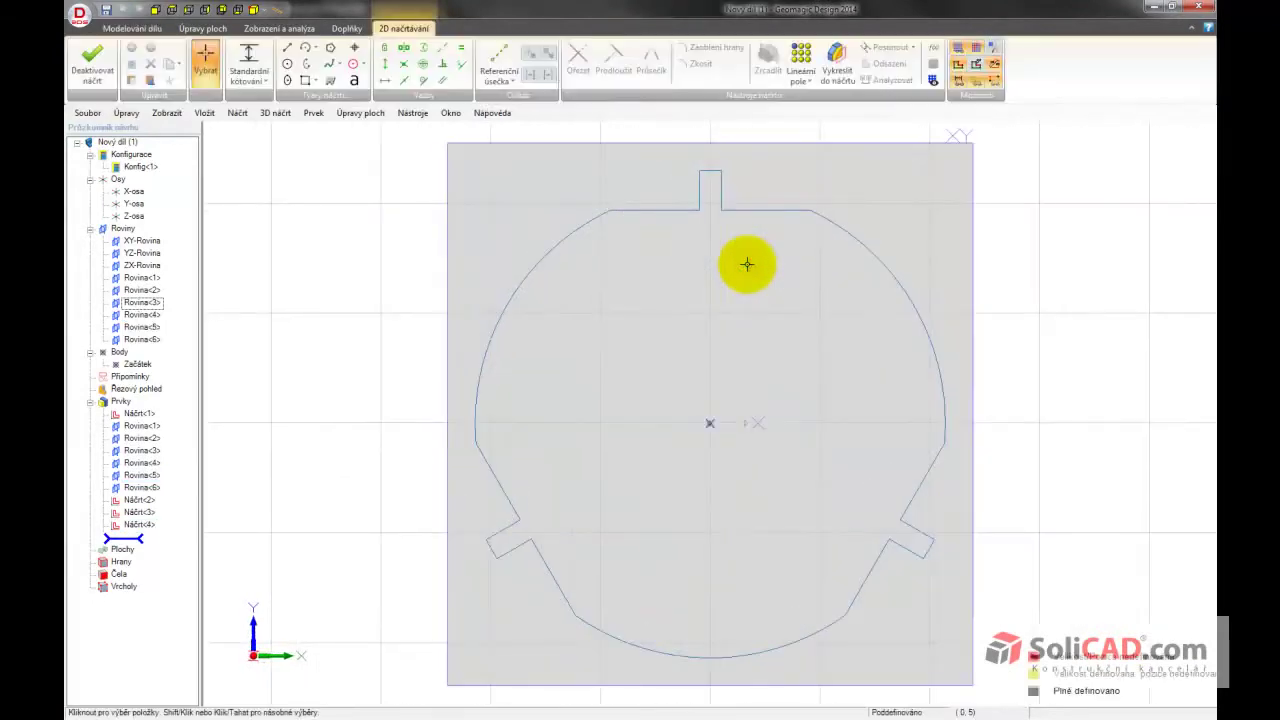
click(92, 64)
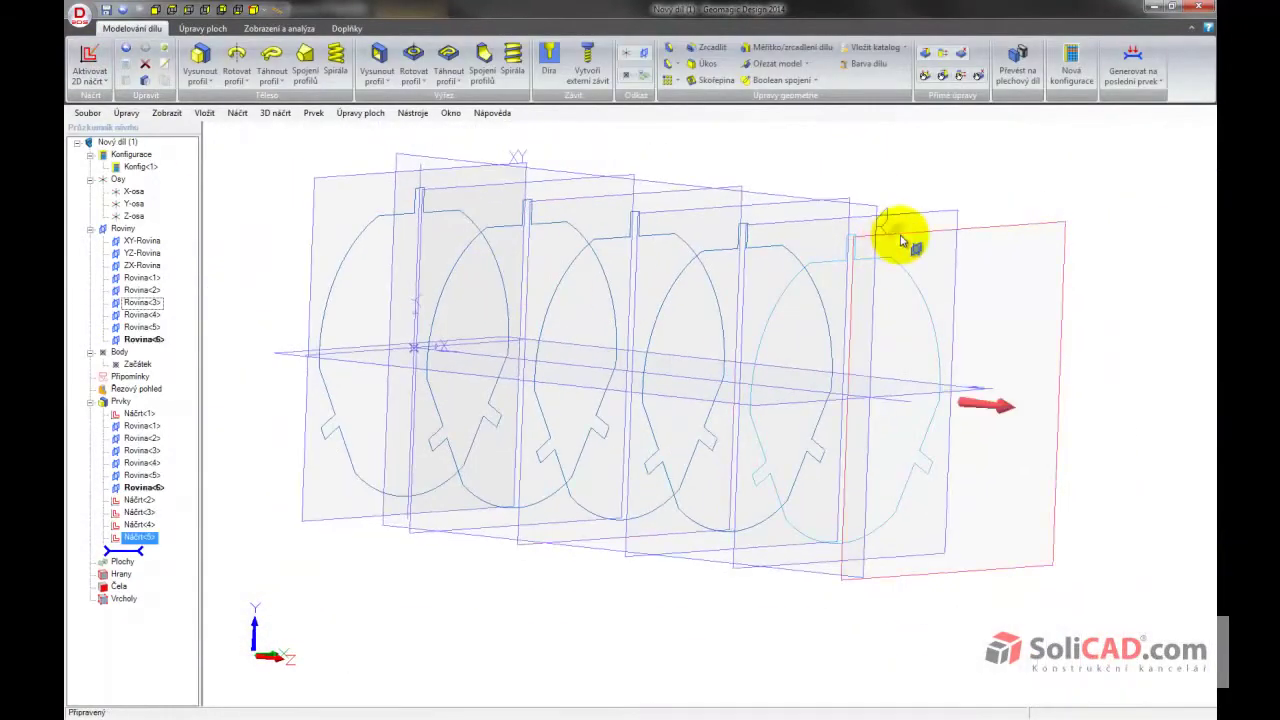
right_click(900, 241)
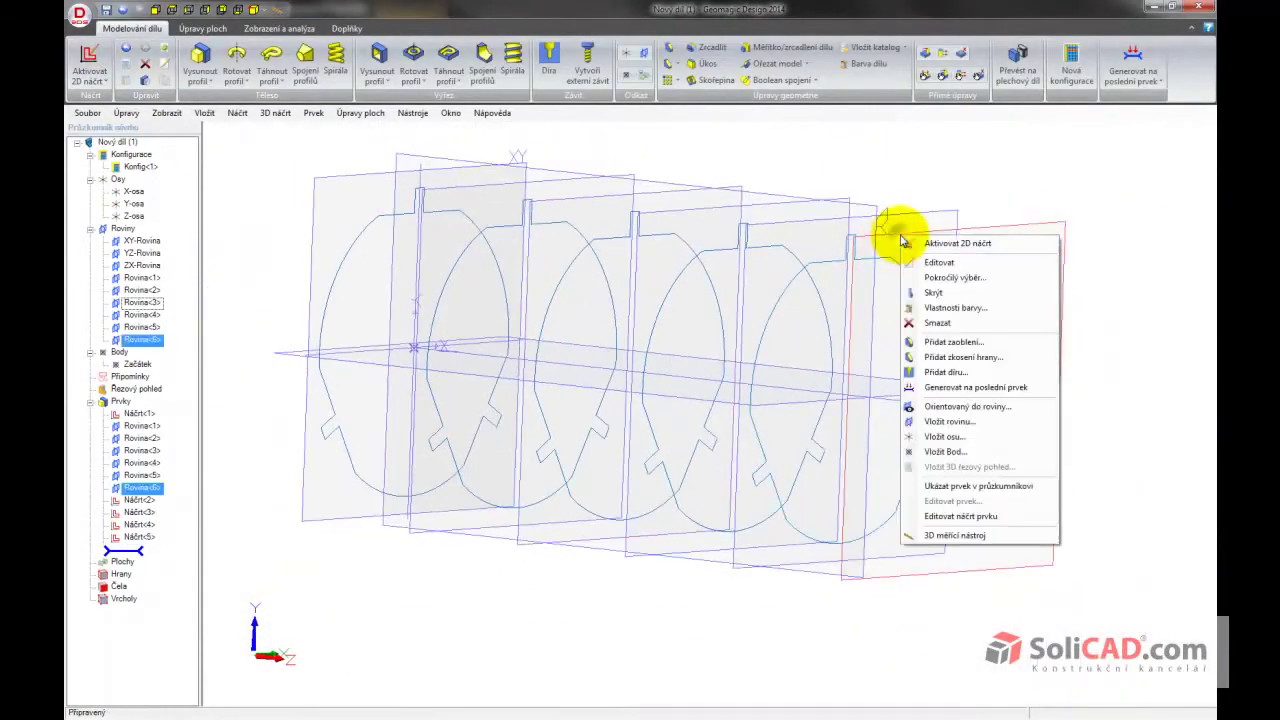
click(910, 250)
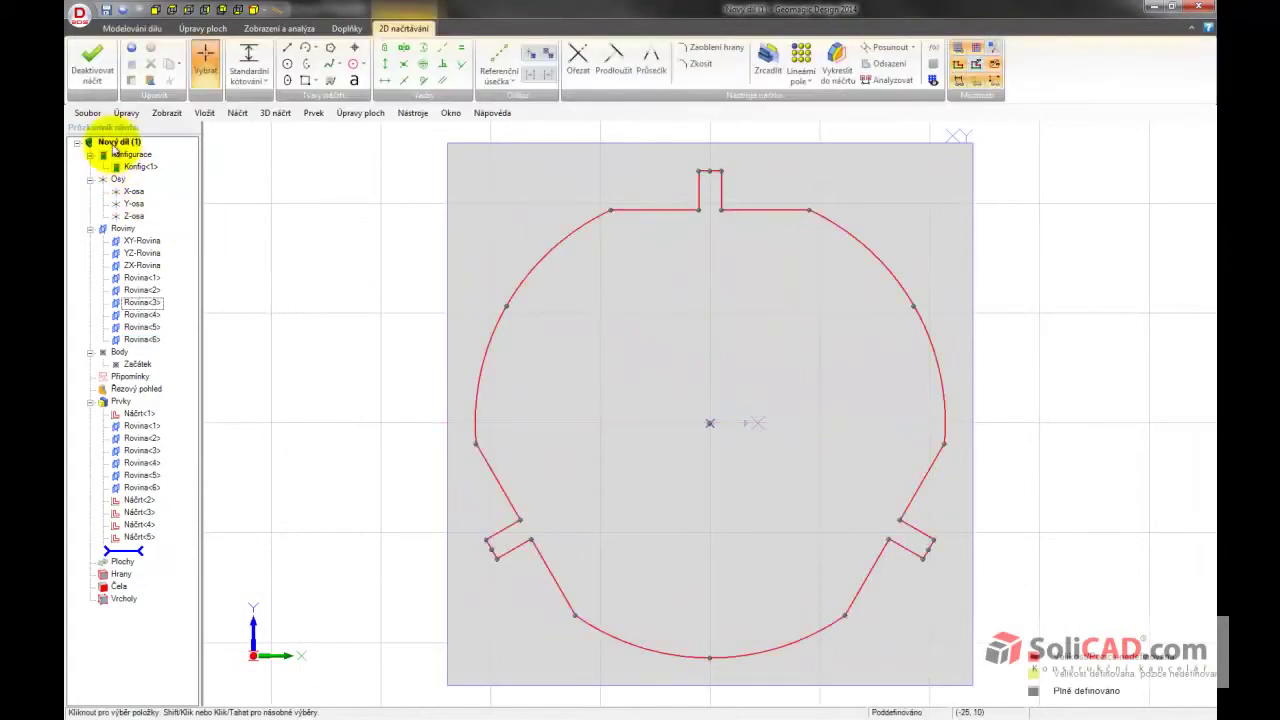
Rotate the pasted profile 30° about the sketch origin and finish it as Náčrt<6>
scroll(740, 514, down, 1)
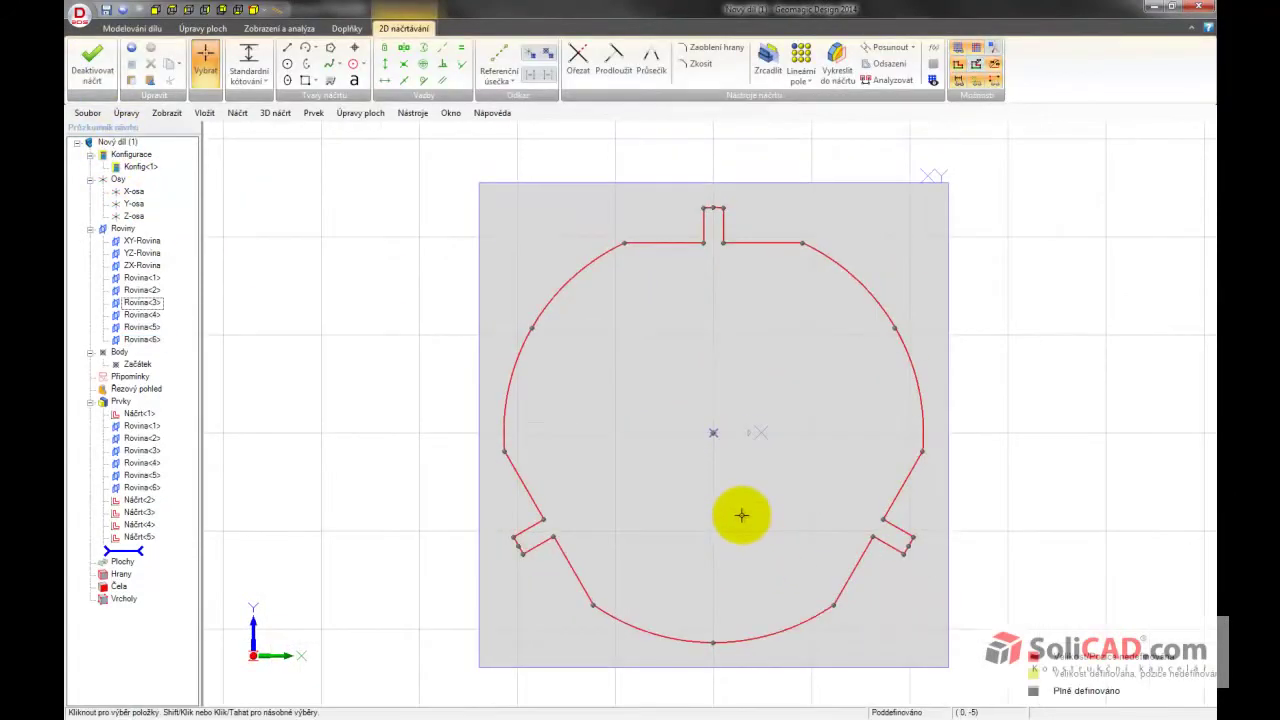
drag(450, 678, 980, 181)
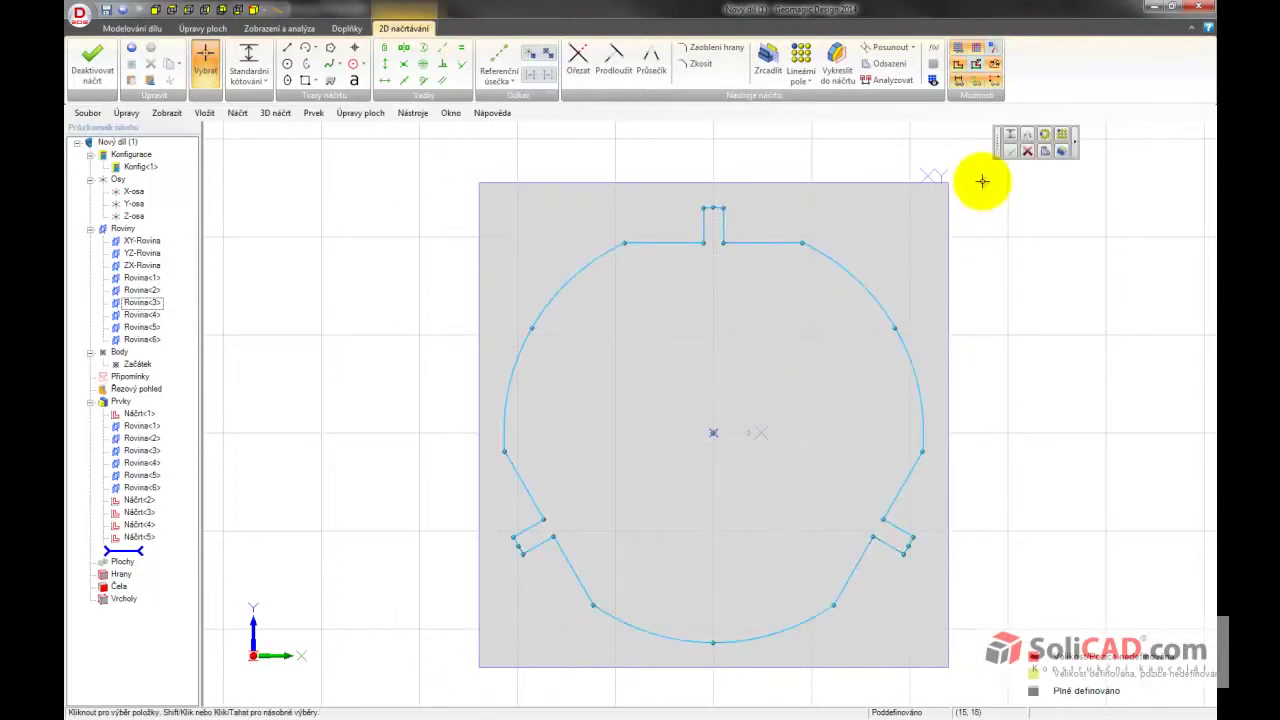
click(912, 47)
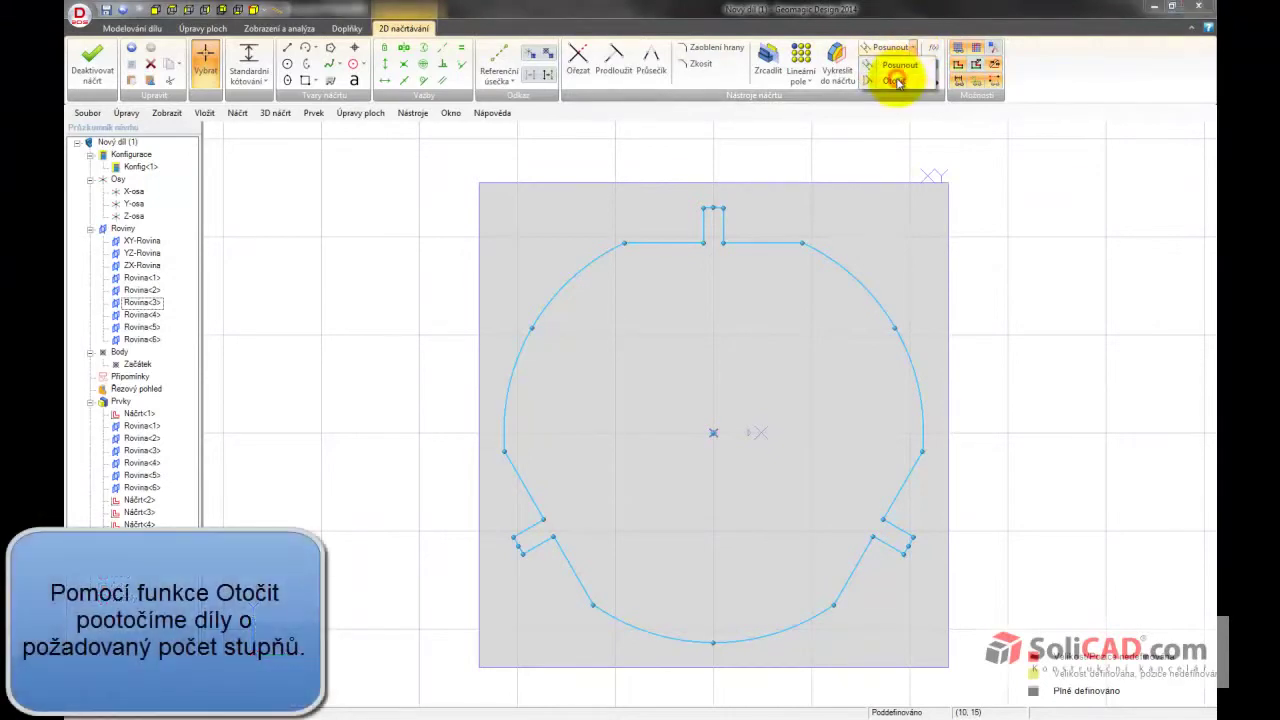
click(895, 81)
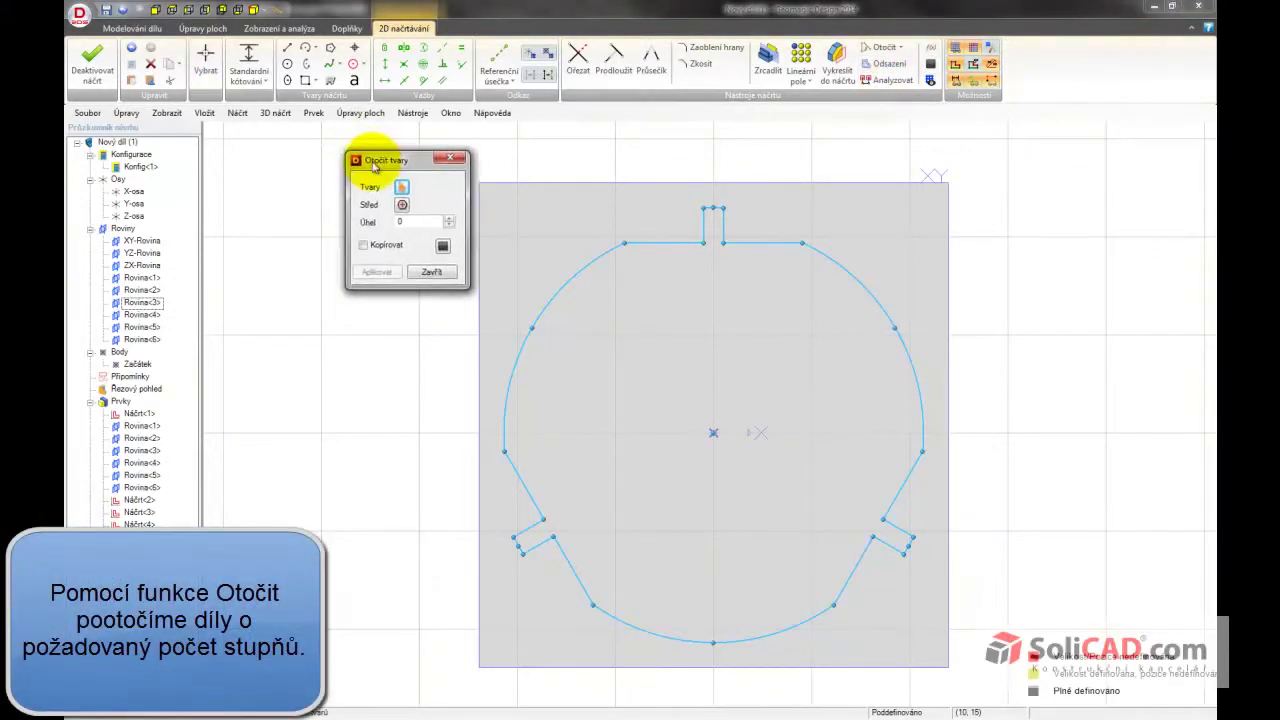
drag(366, 151, 331, 171)
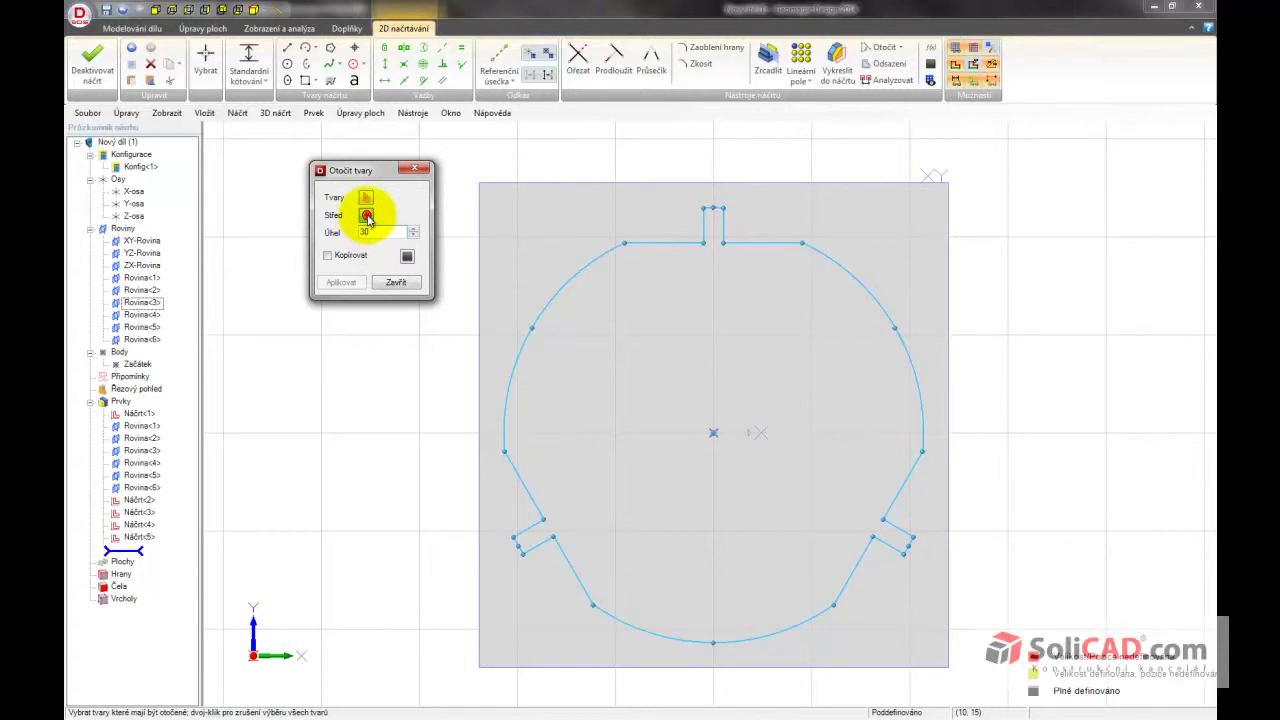
click(367, 216)
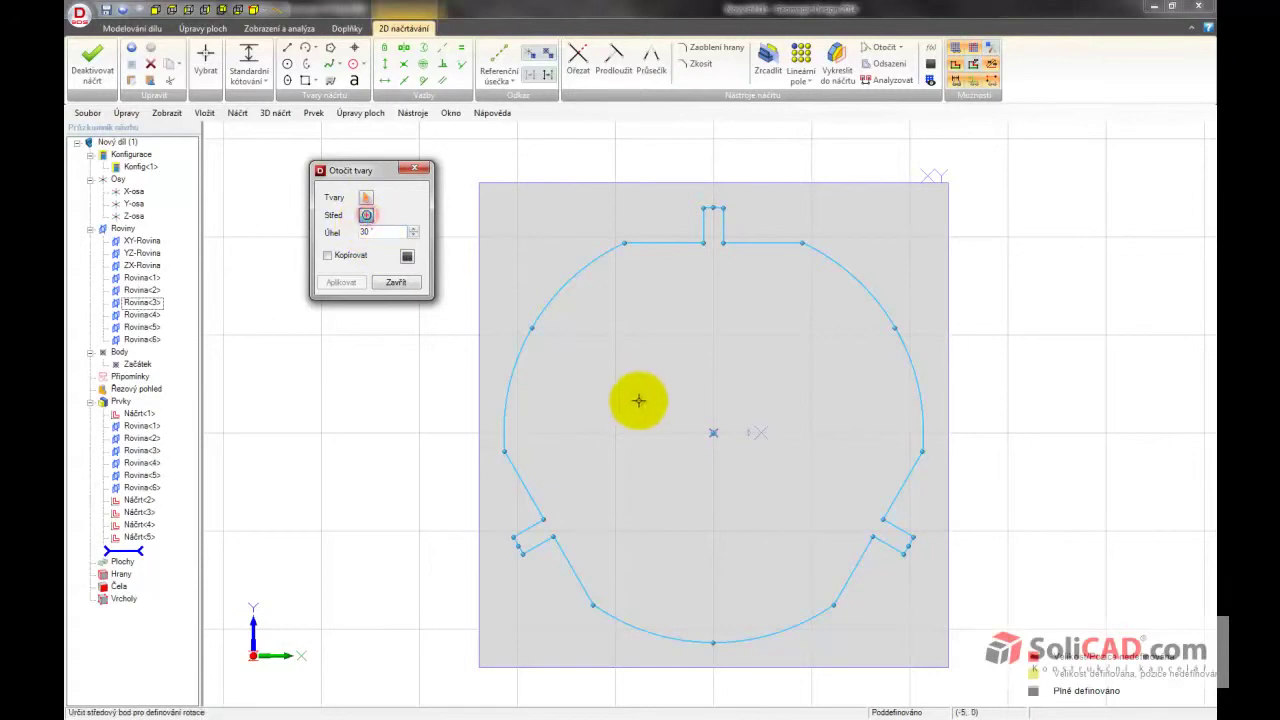
click(713, 433)
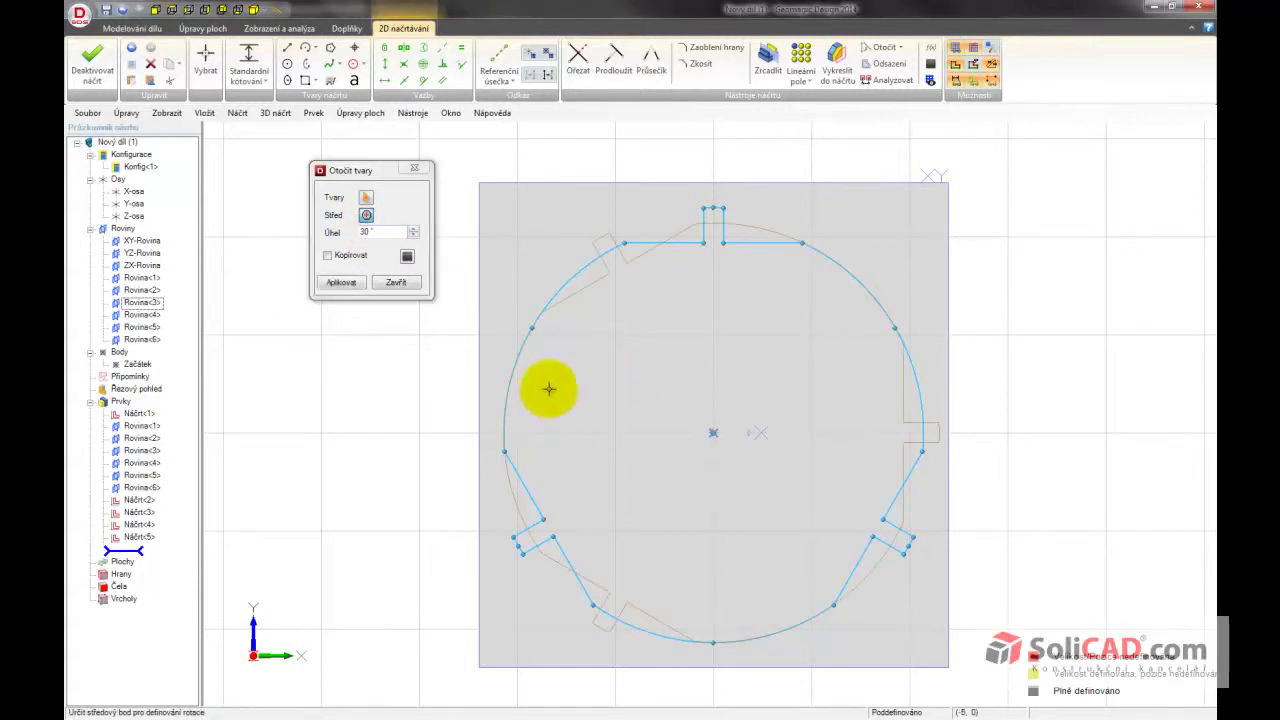
click(341, 283)
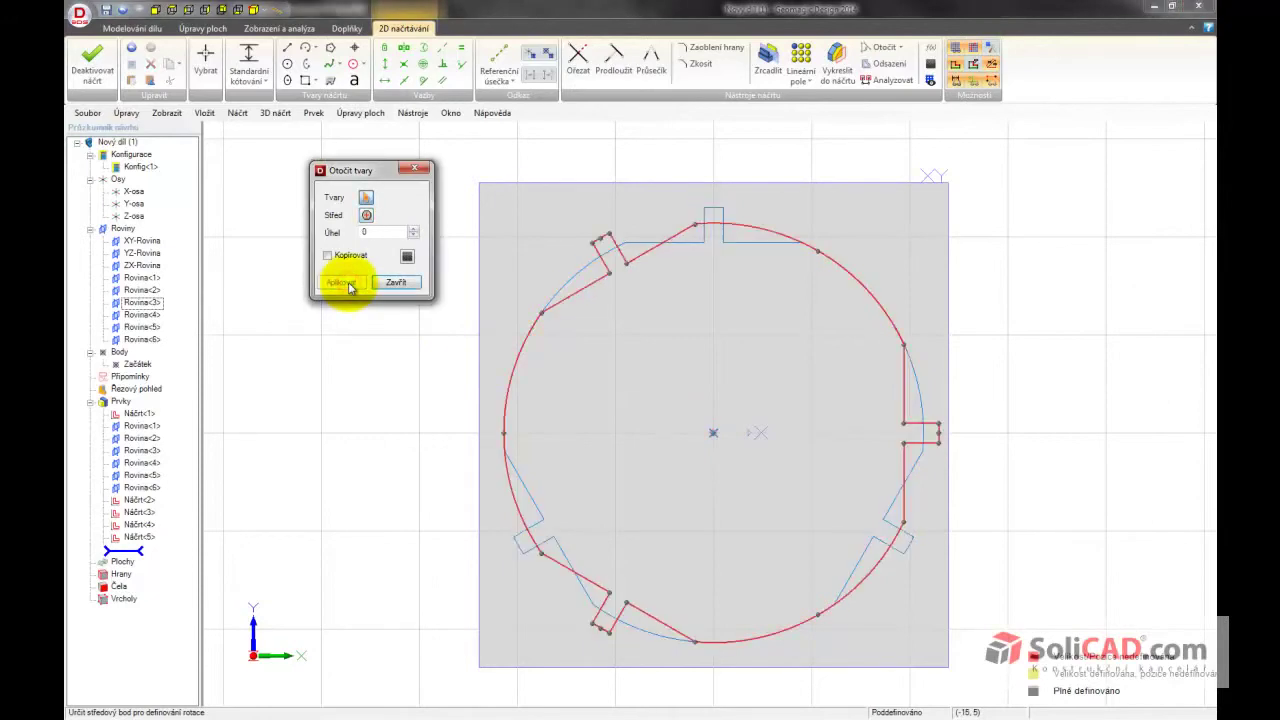
click(392, 282)
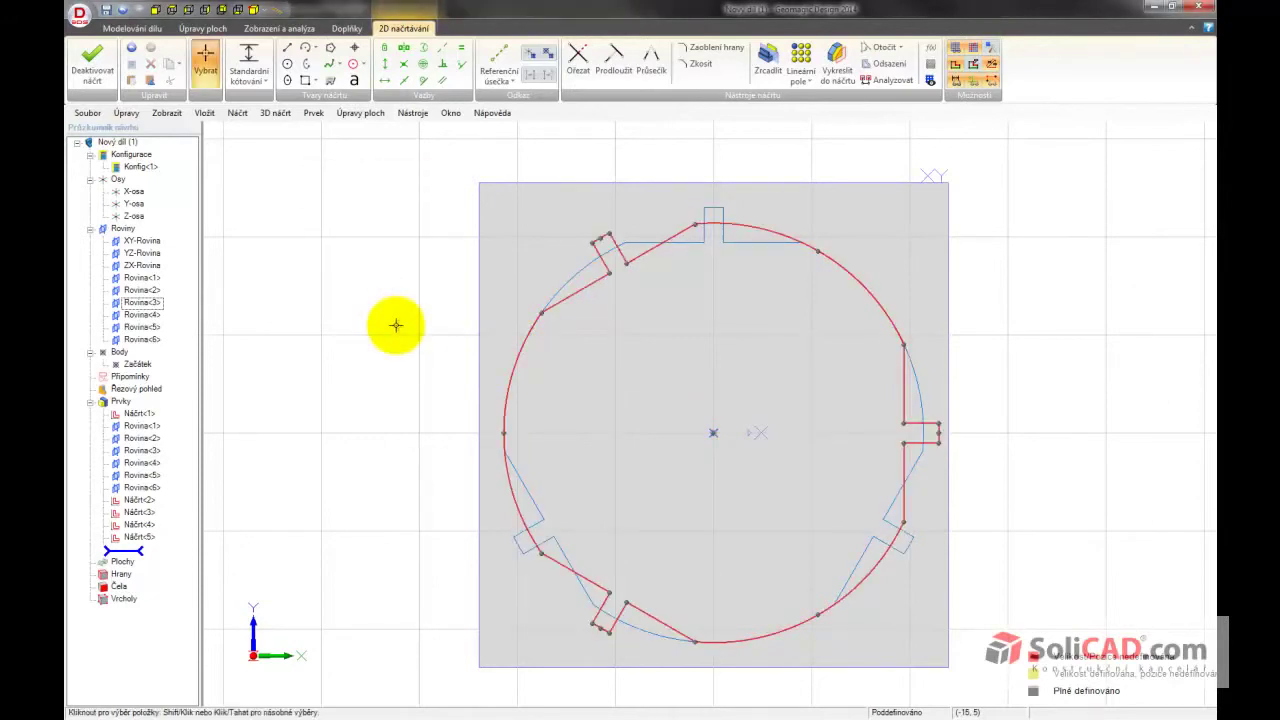
scroll(396, 325, down, 1)
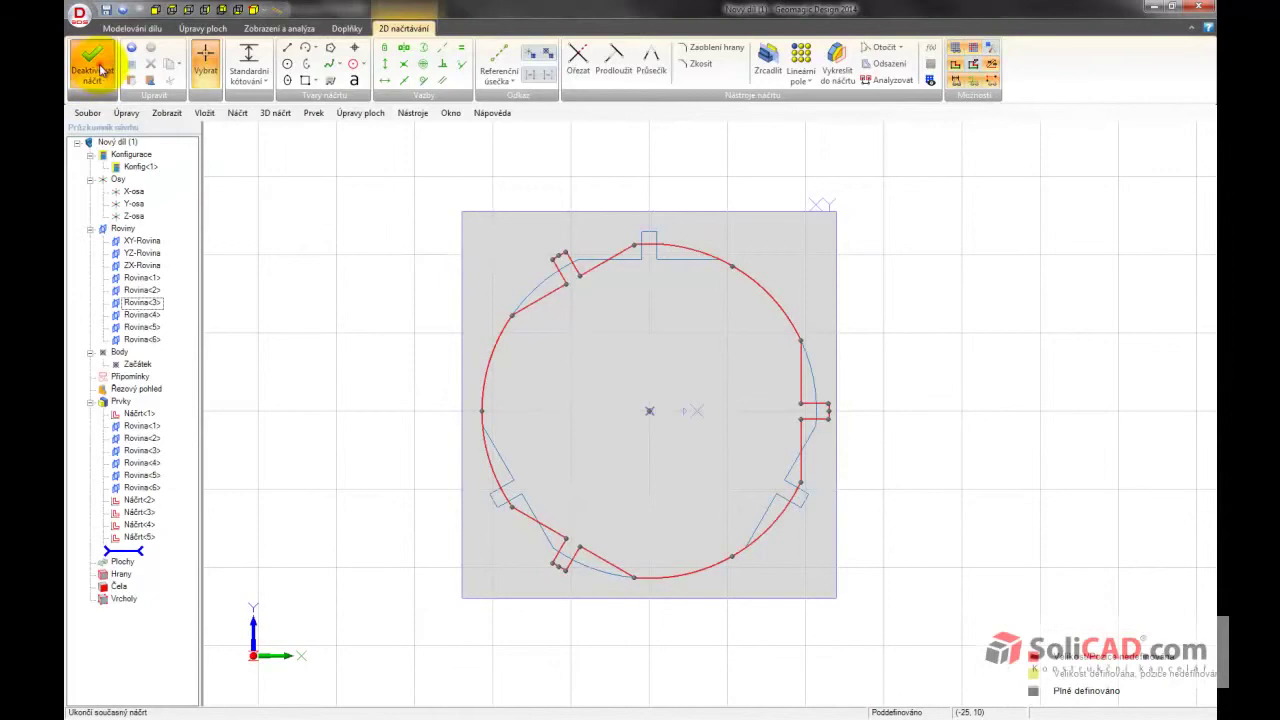
click(103, 70)
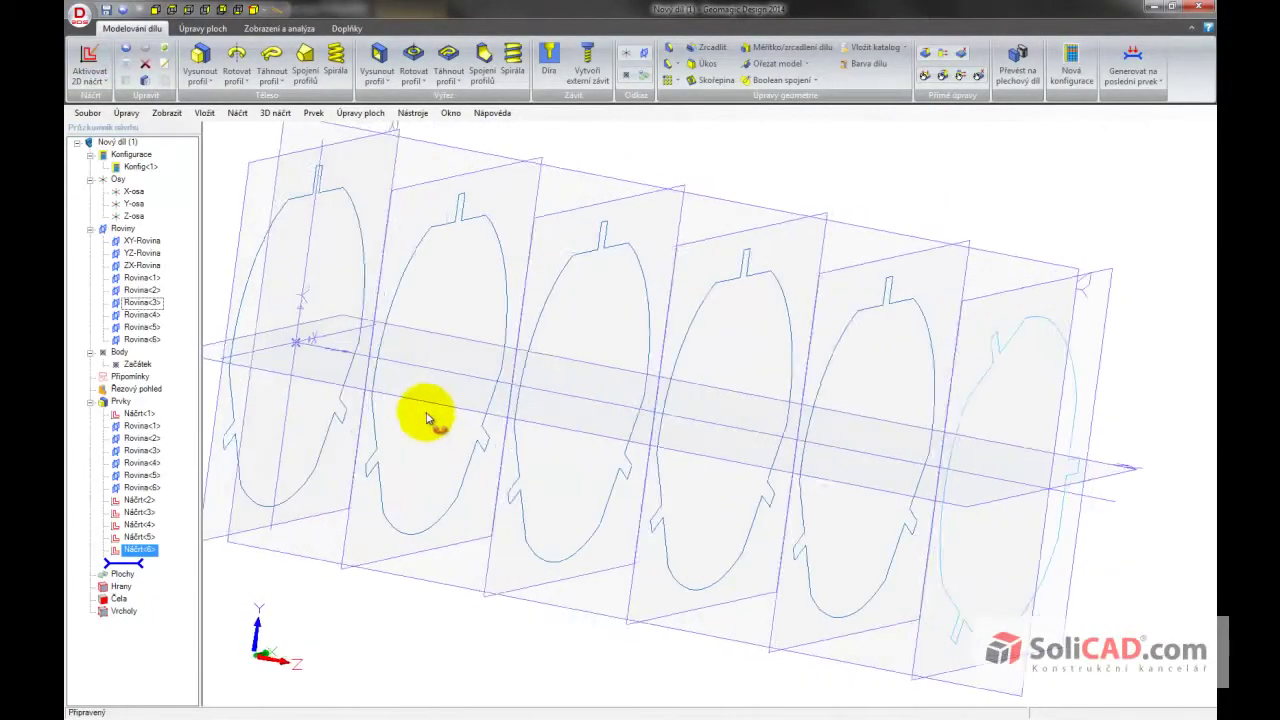
Open the second profile sketch Náčrt<2> for editing
click(391, 200)
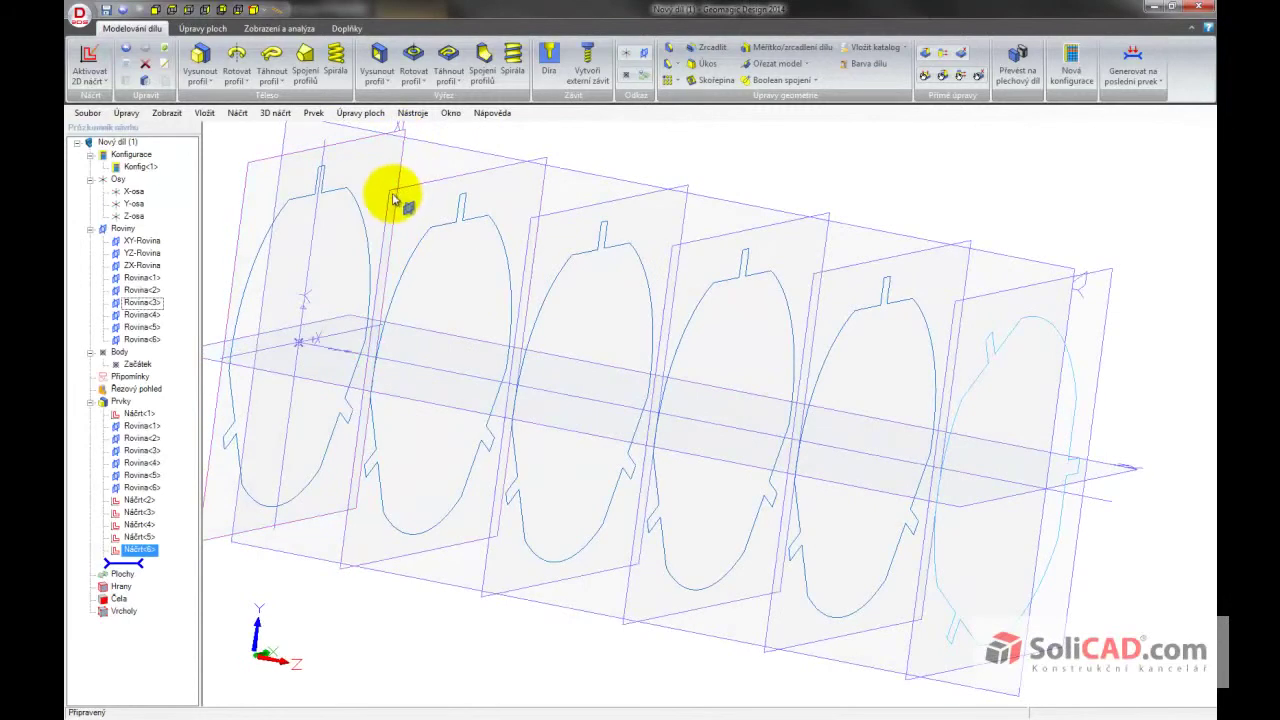
right_click(391, 197)
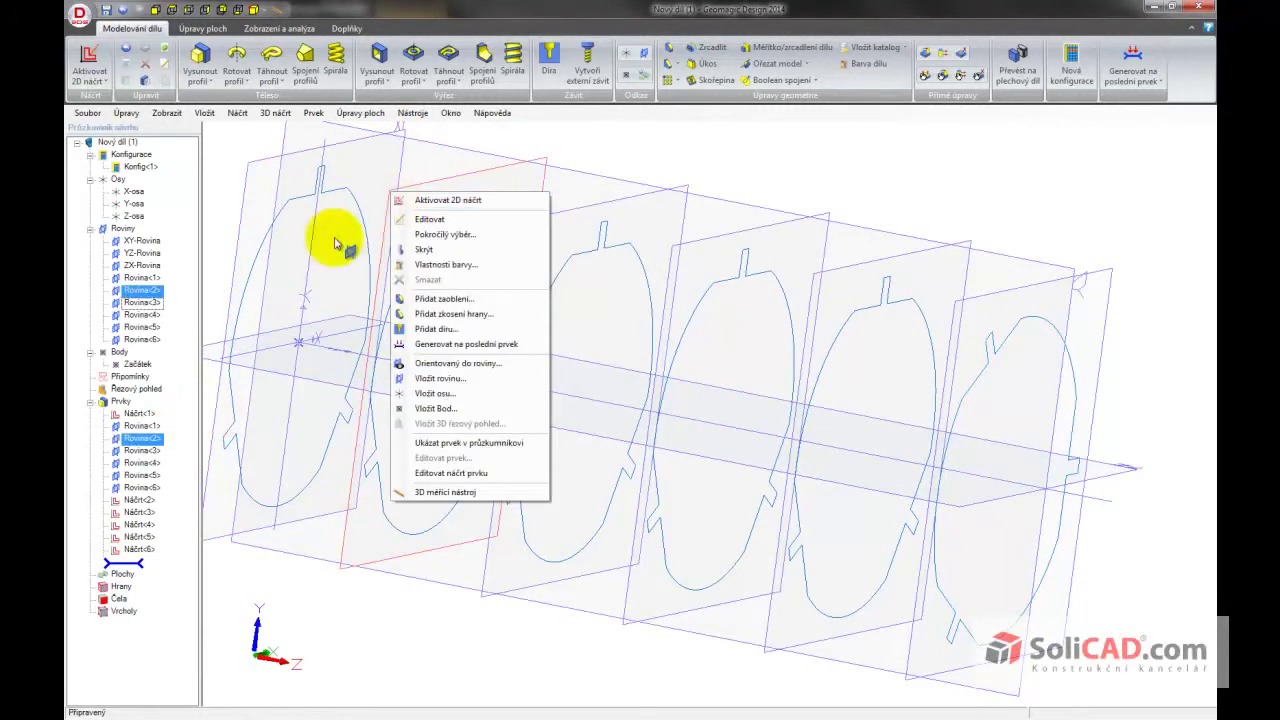
click(362, 191)
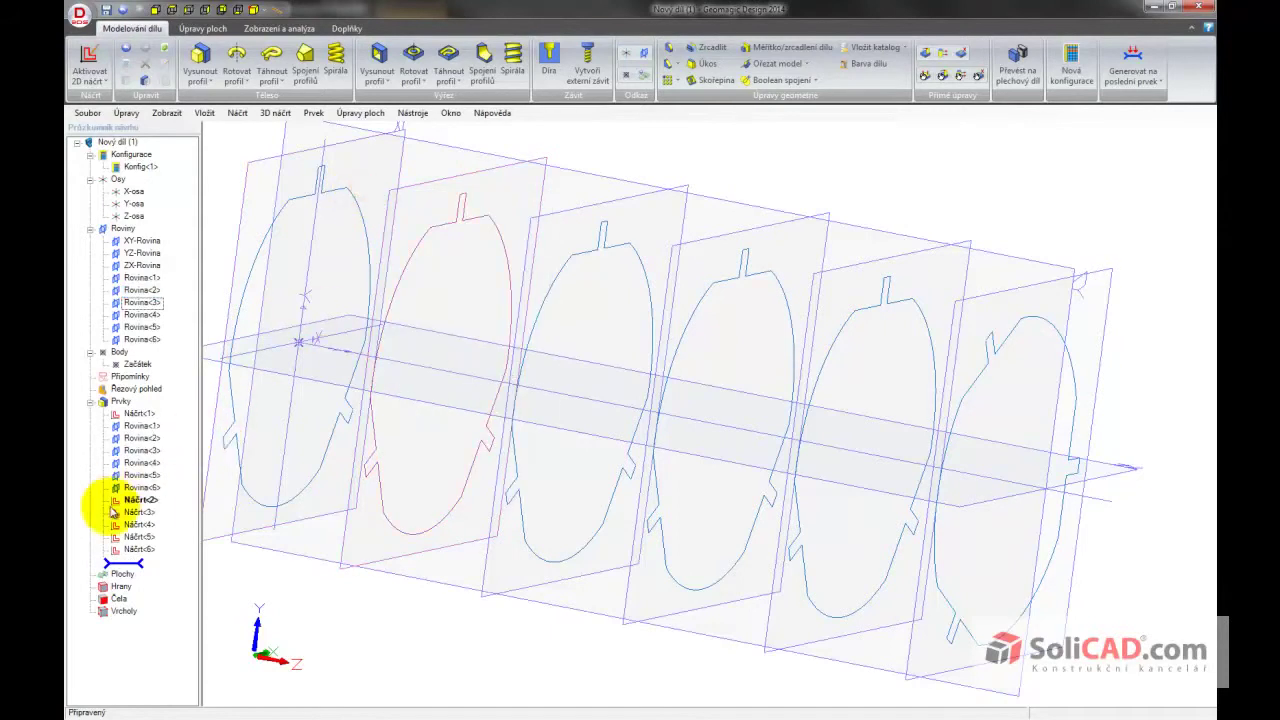
right_click(132, 505)
click(150, 519)
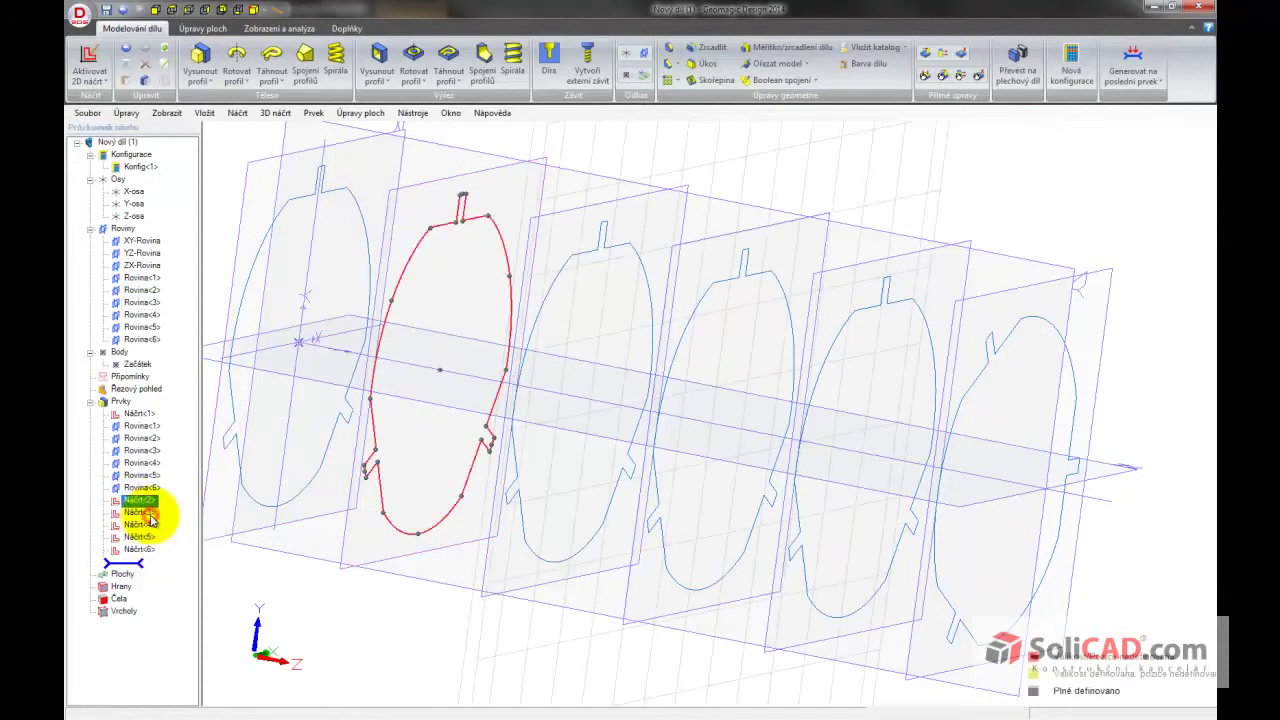
Rotate all of Náčrt<2>'s outline, including both lower arcs, 6° about the origin, then close the sketch
mouse_move(404, 684)
mouse_down()
mouse_move(935, 217)
mouse_move(956, 158)
mouse_up()
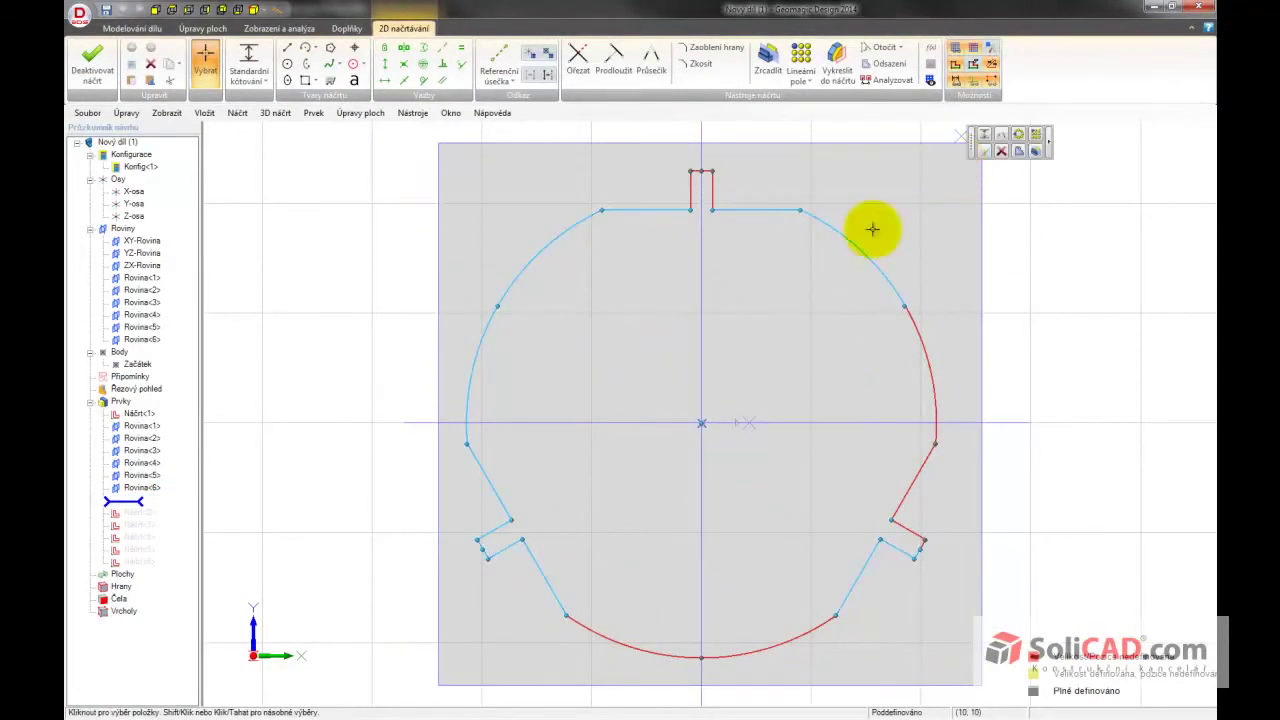
drag(392, 685, 993, 125)
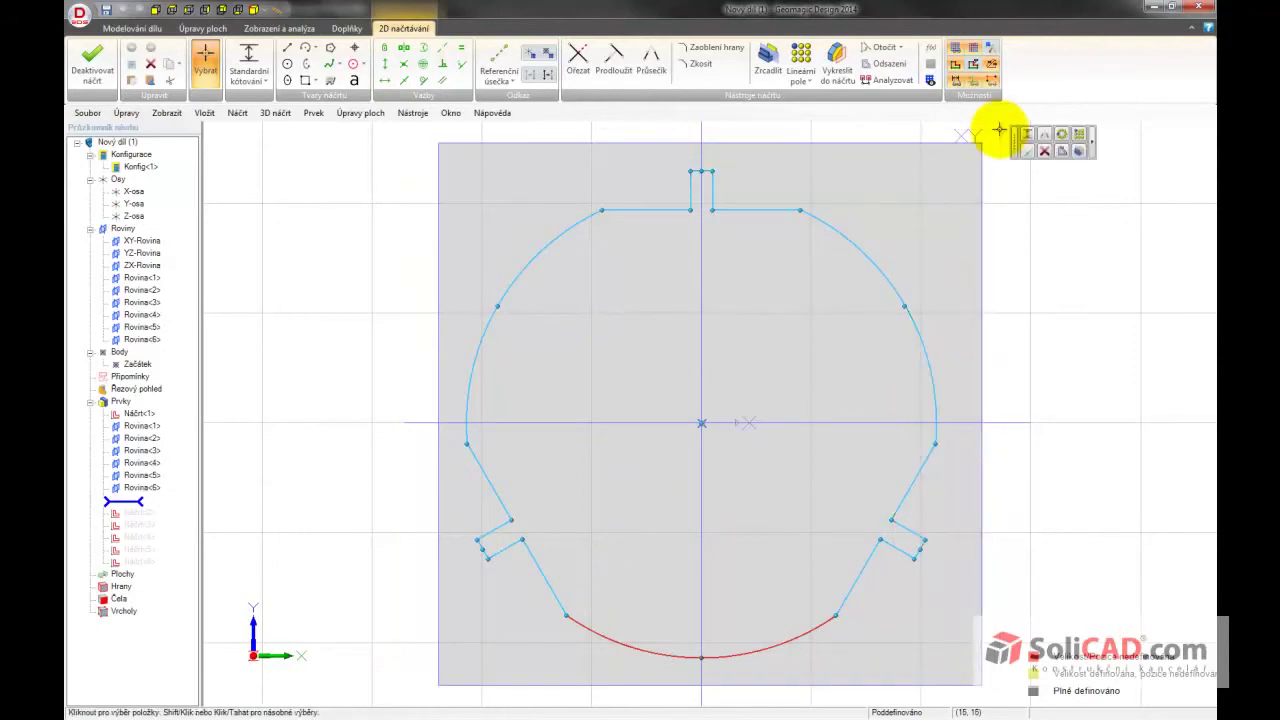
click(634, 651)
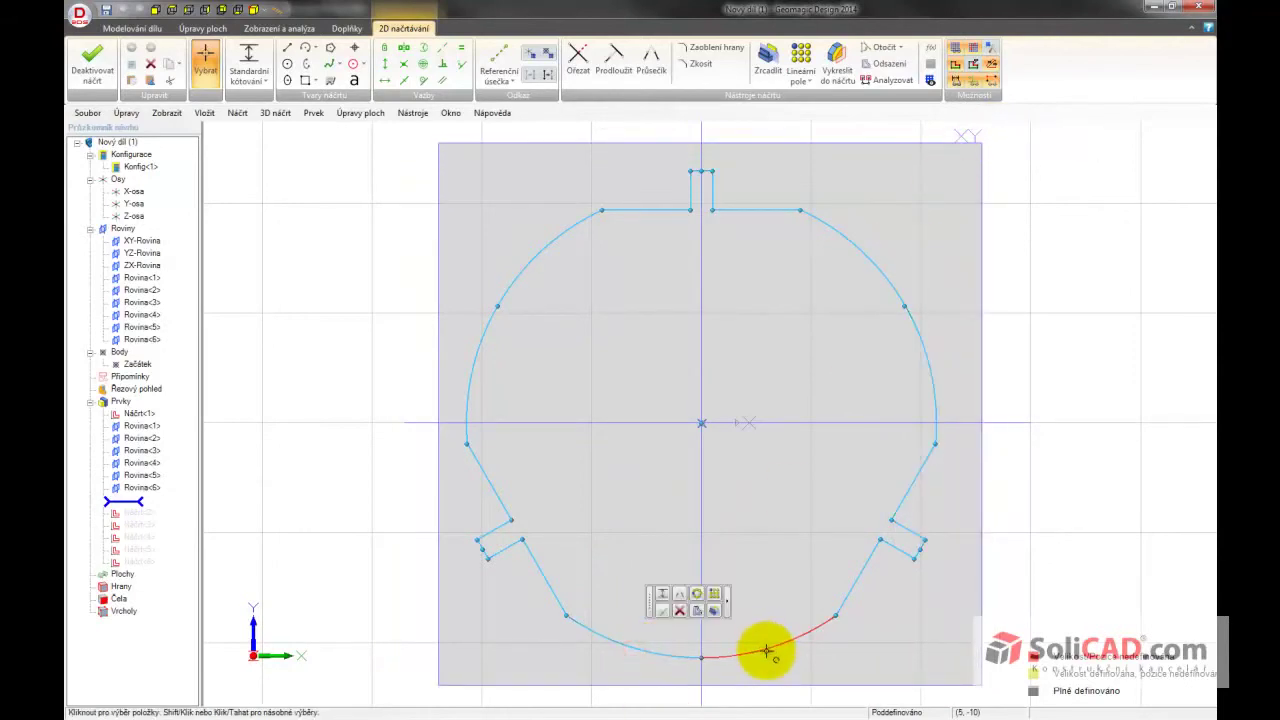
click(766, 651)
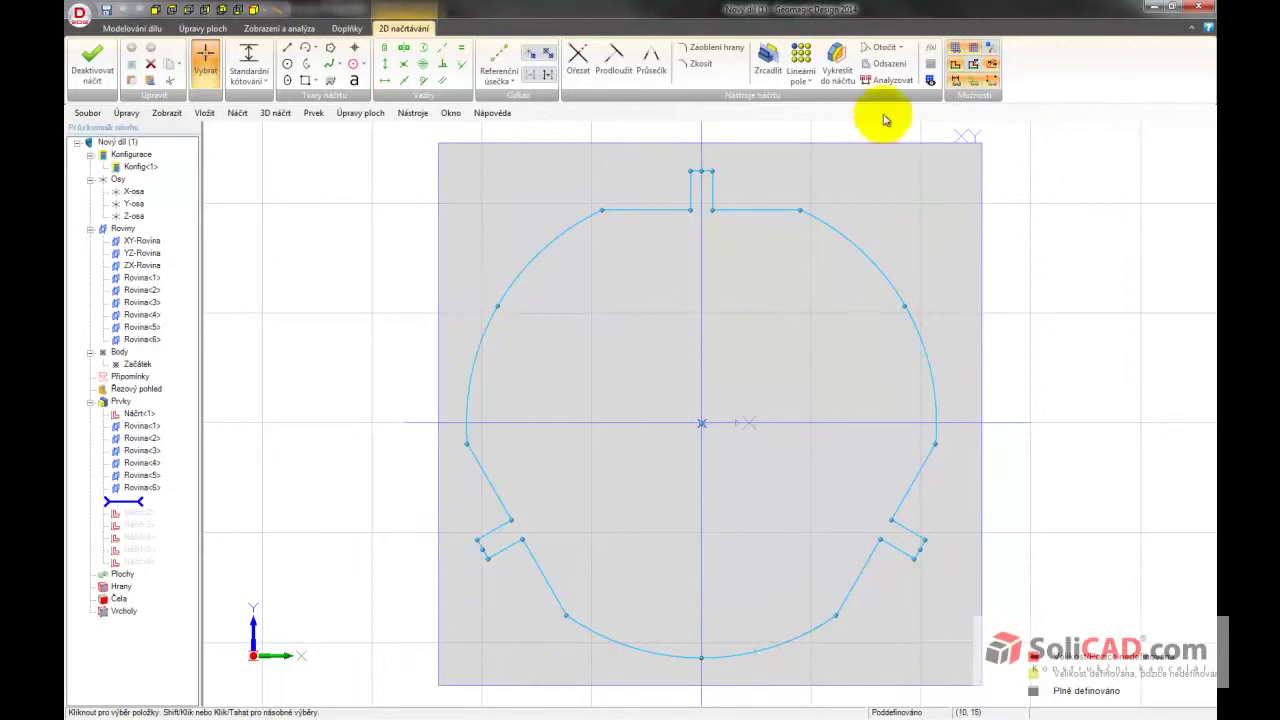
click(884, 47)
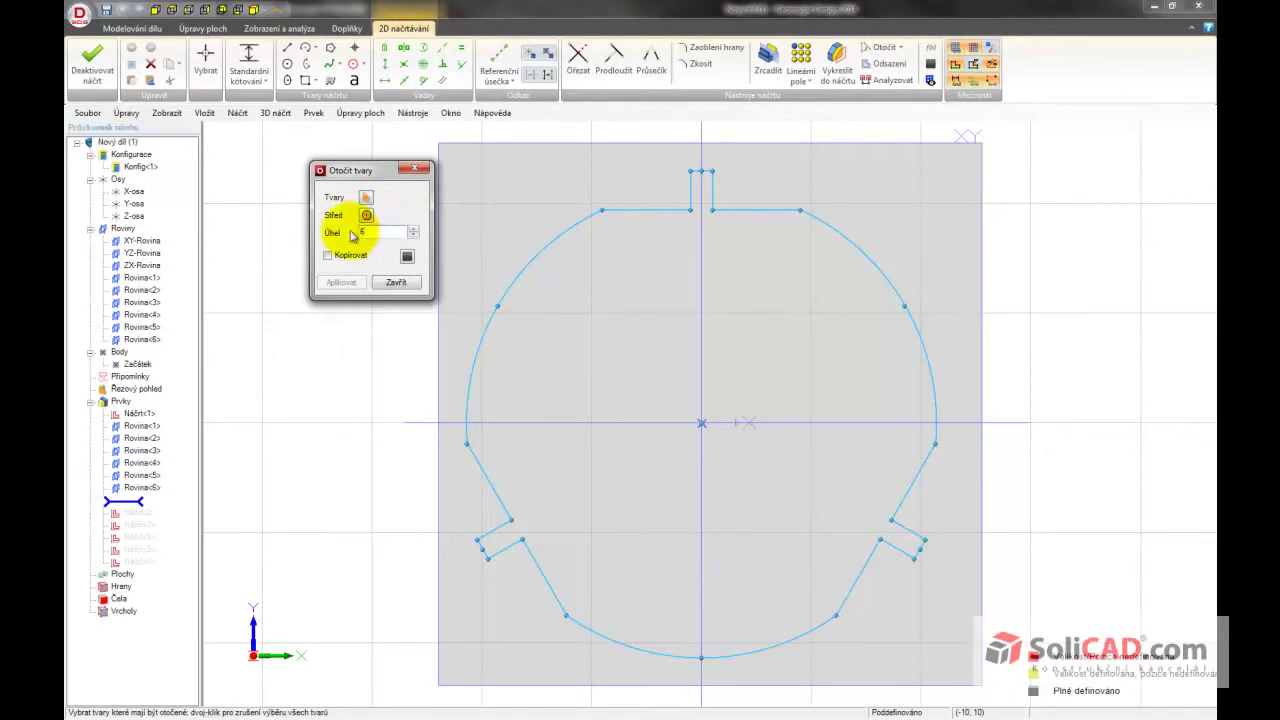
click(702, 425)
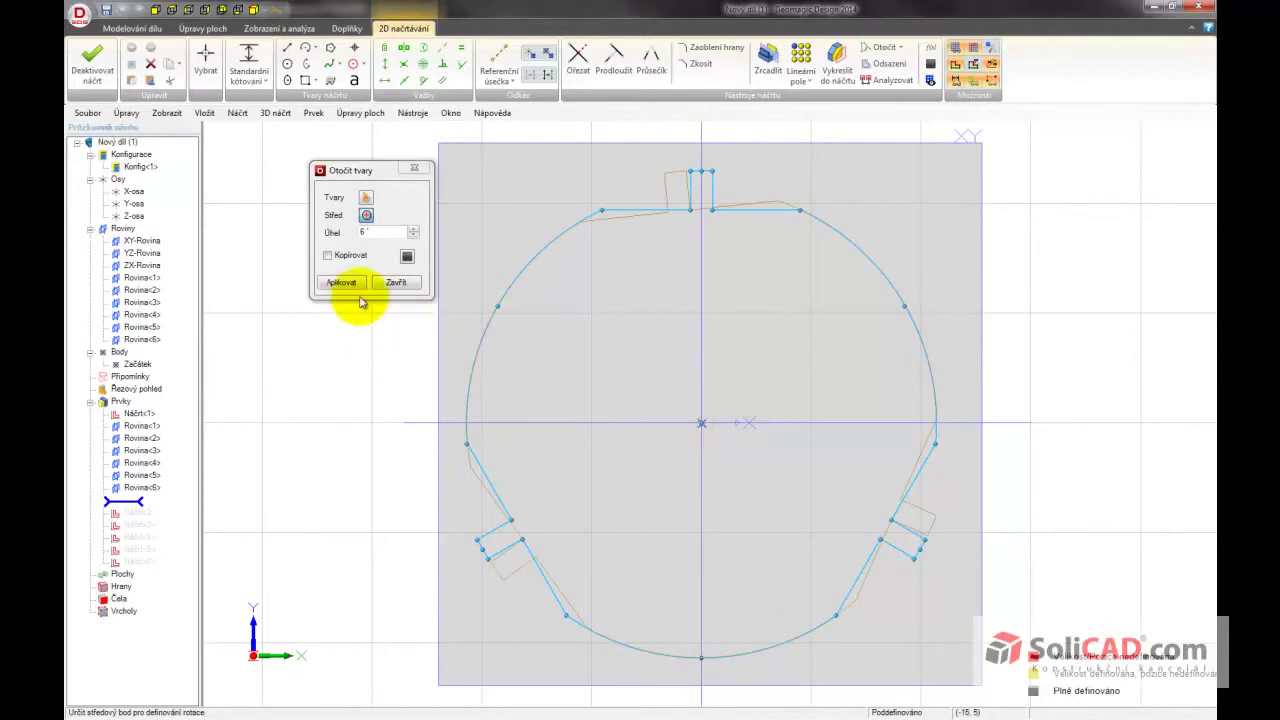
click(340, 282)
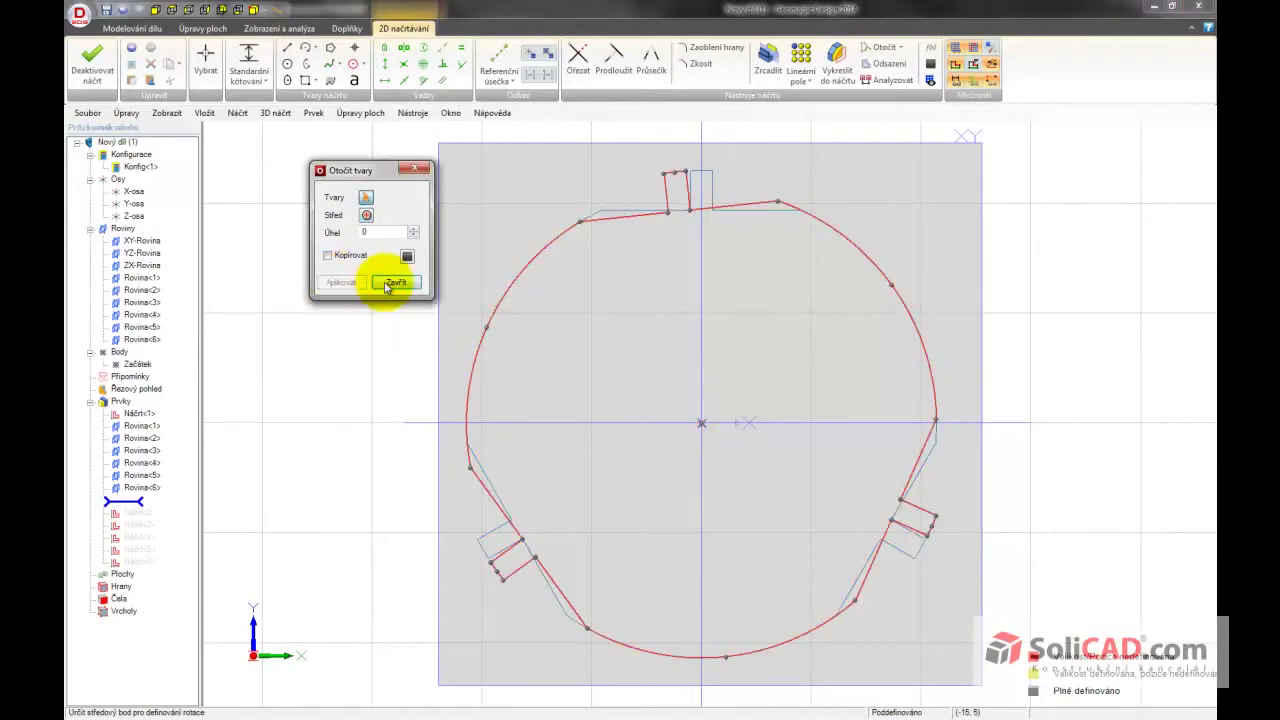
click(390, 284)
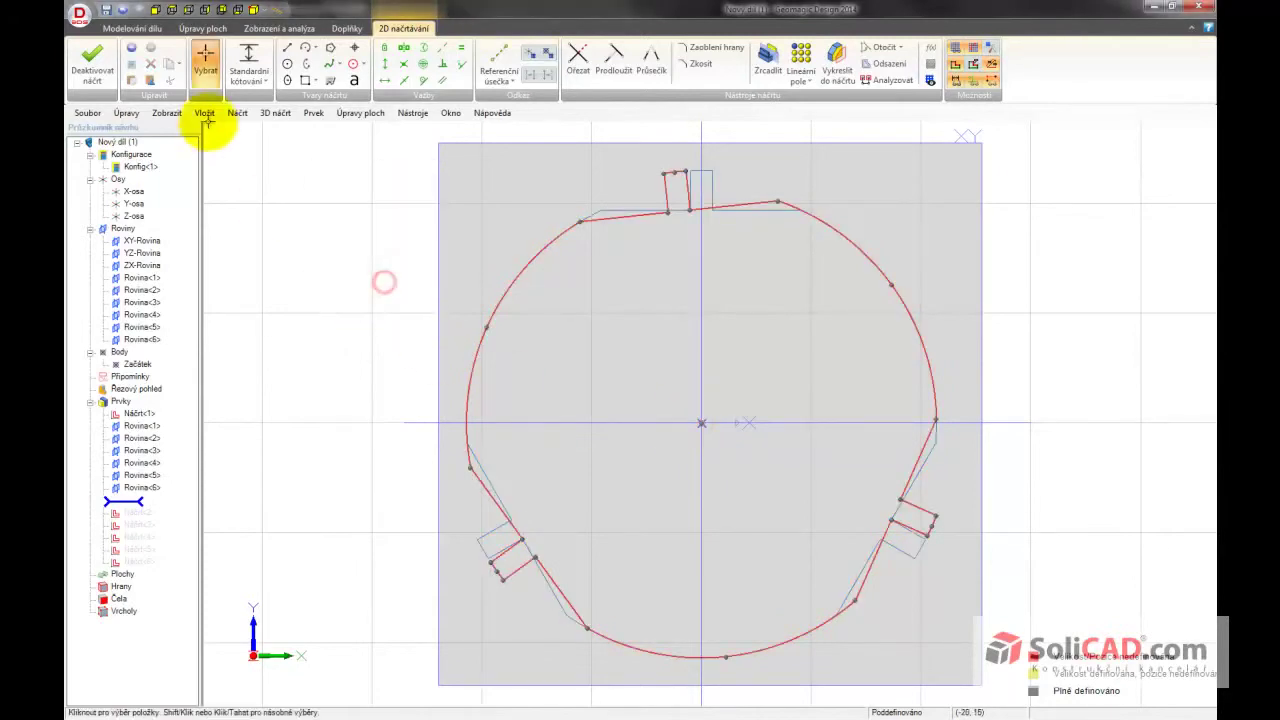
click(100, 71)
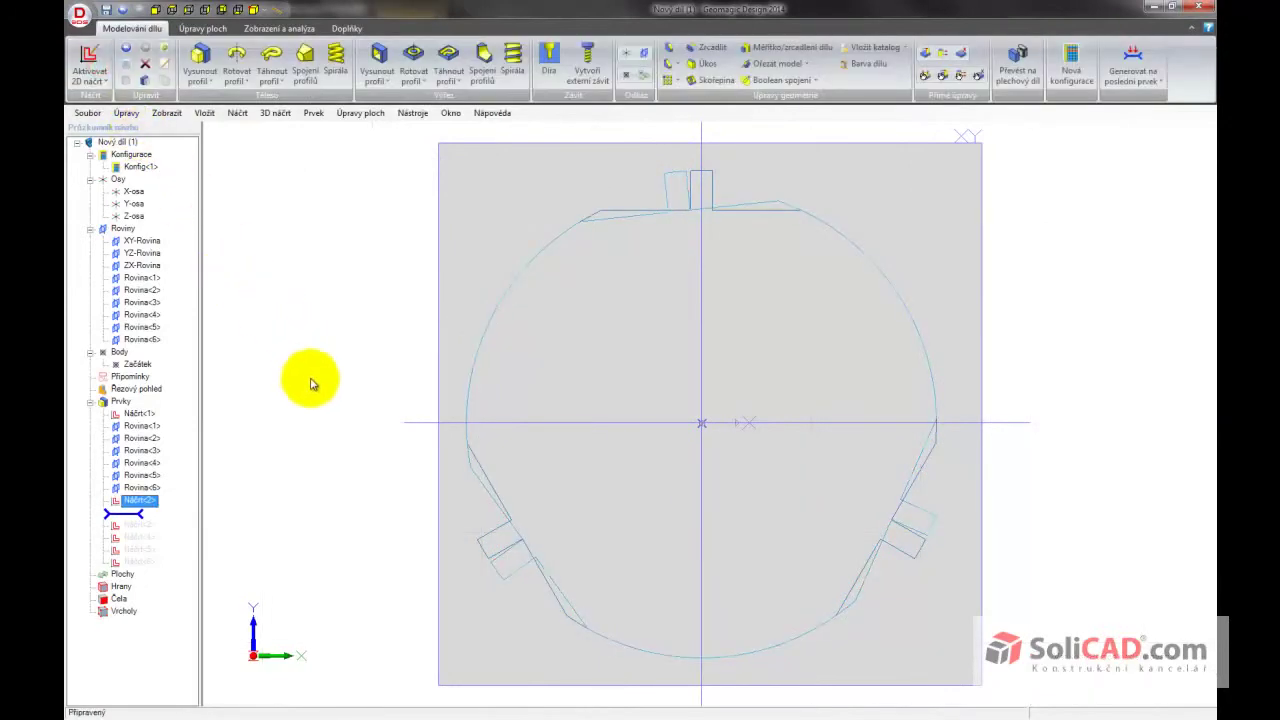
Rotate Náčrt<3>'s whole outline 12° about the origin, then open Náčrt<4> for editing
right_click(133, 515)
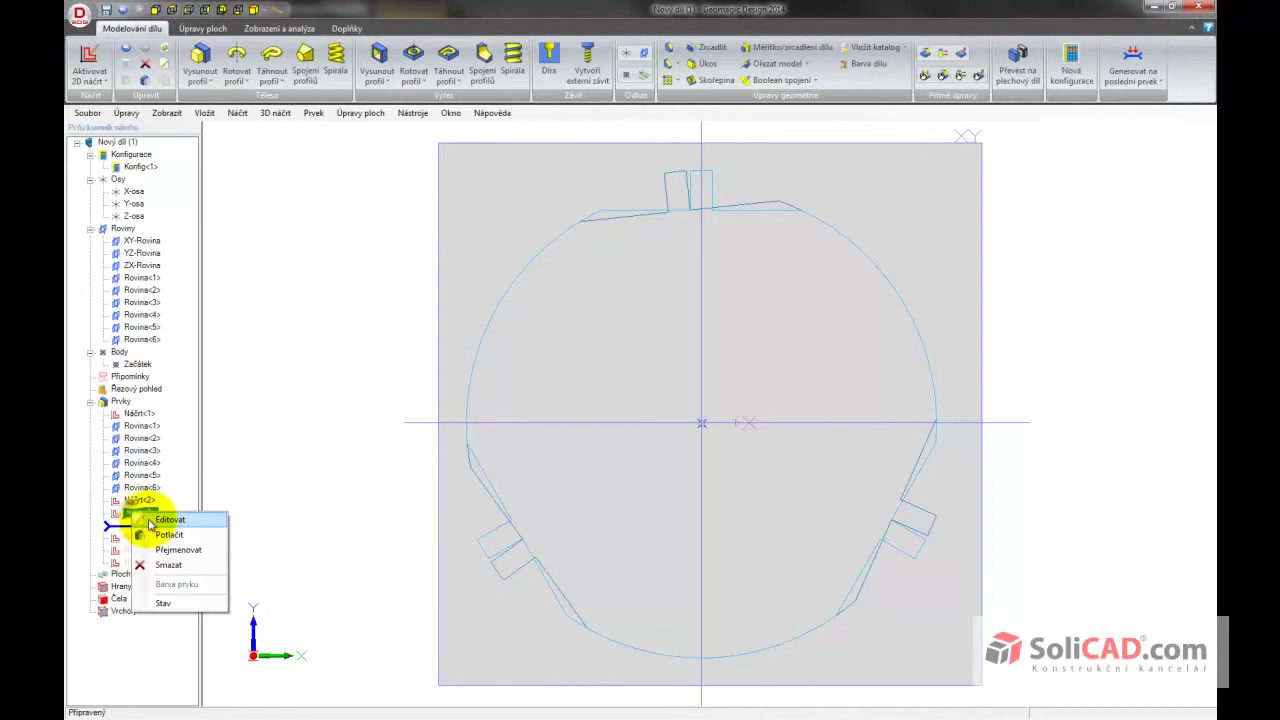
click(150, 516)
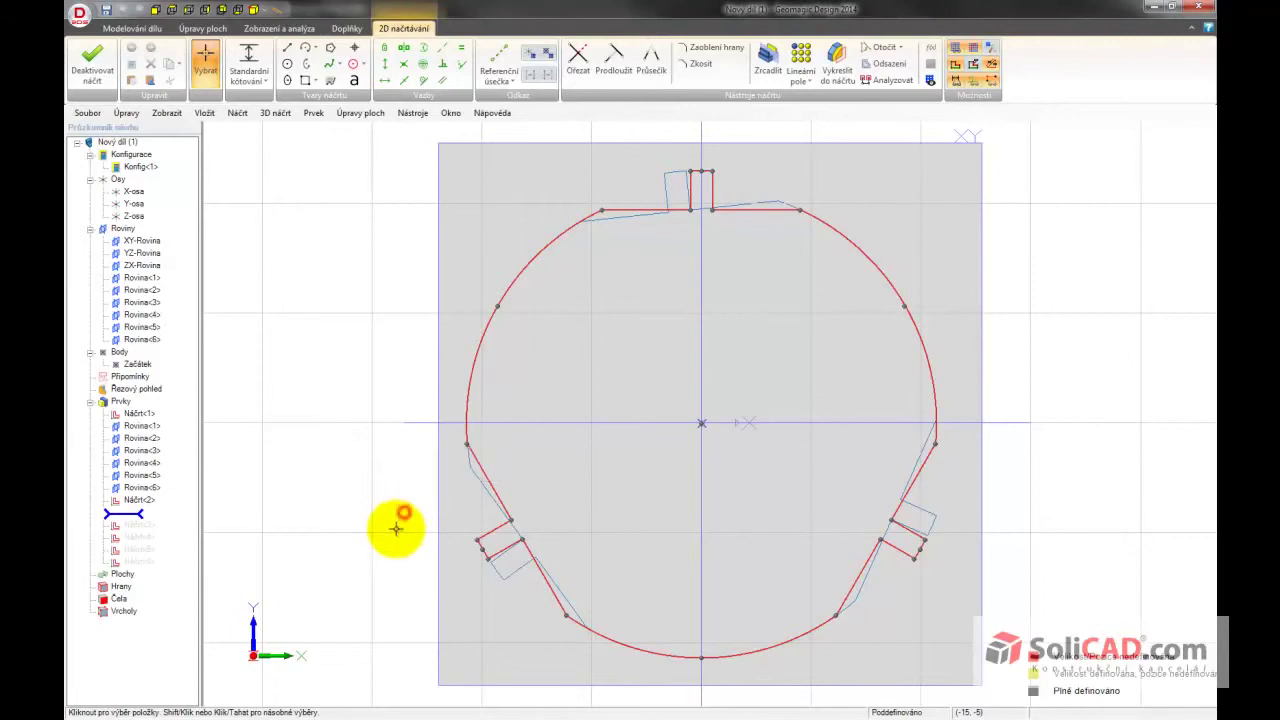
scroll(385, 545, down, 3)
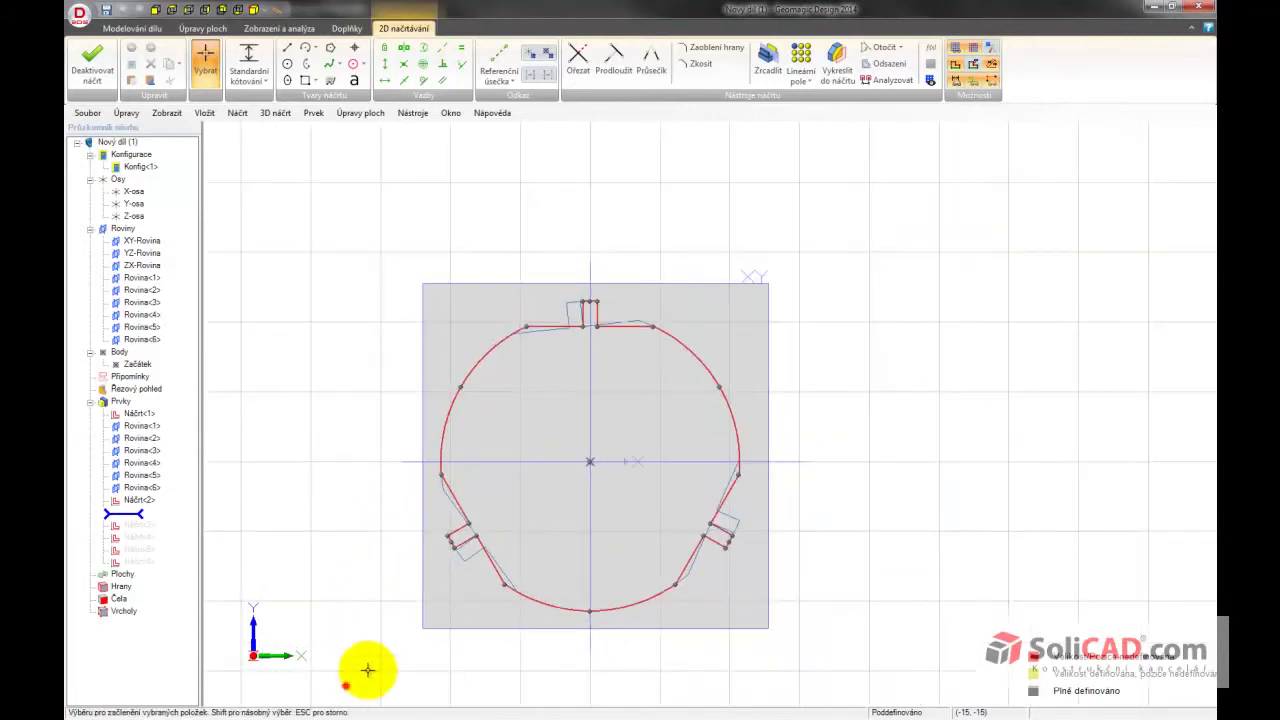
drag(345, 687, 895, 226)
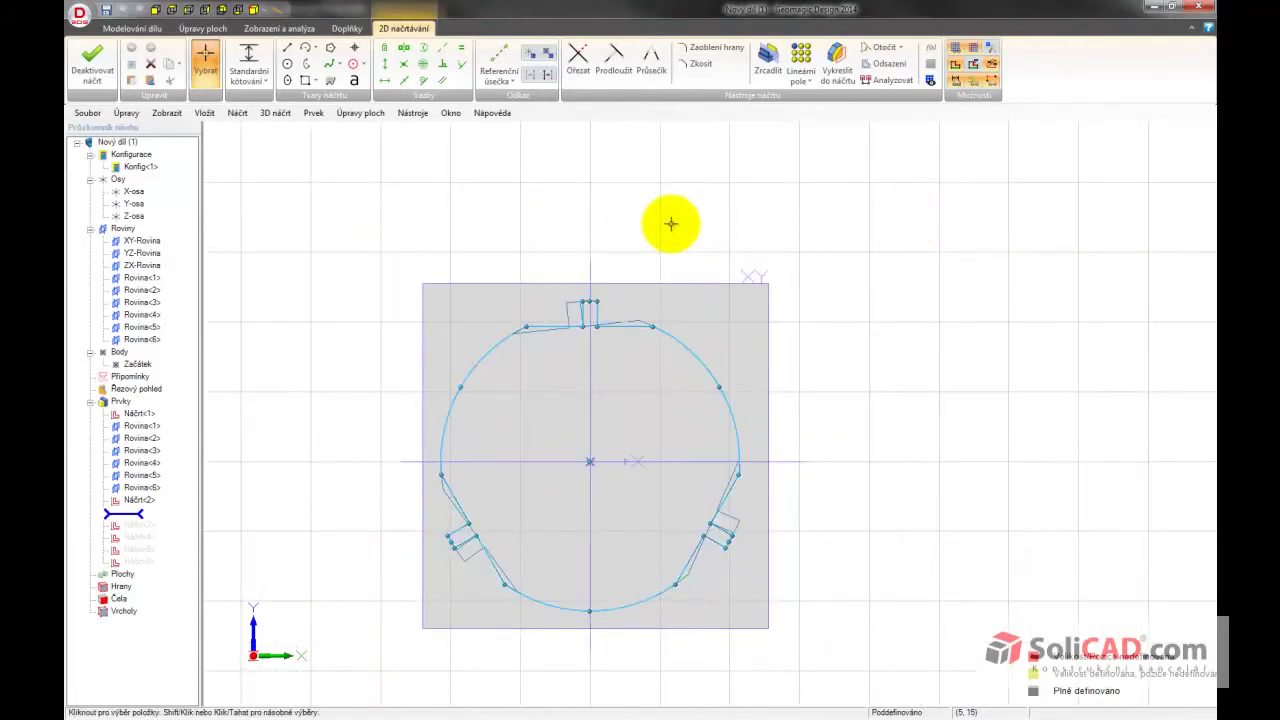
click(878, 50)
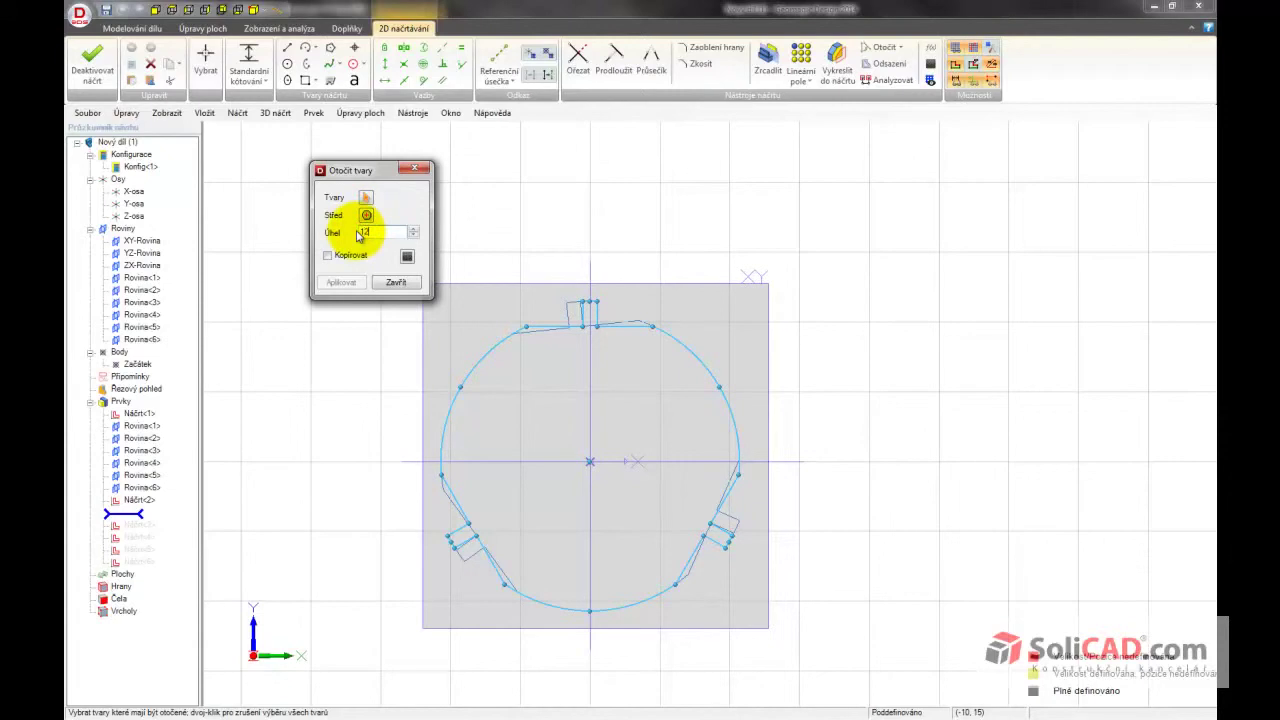
click(366, 216)
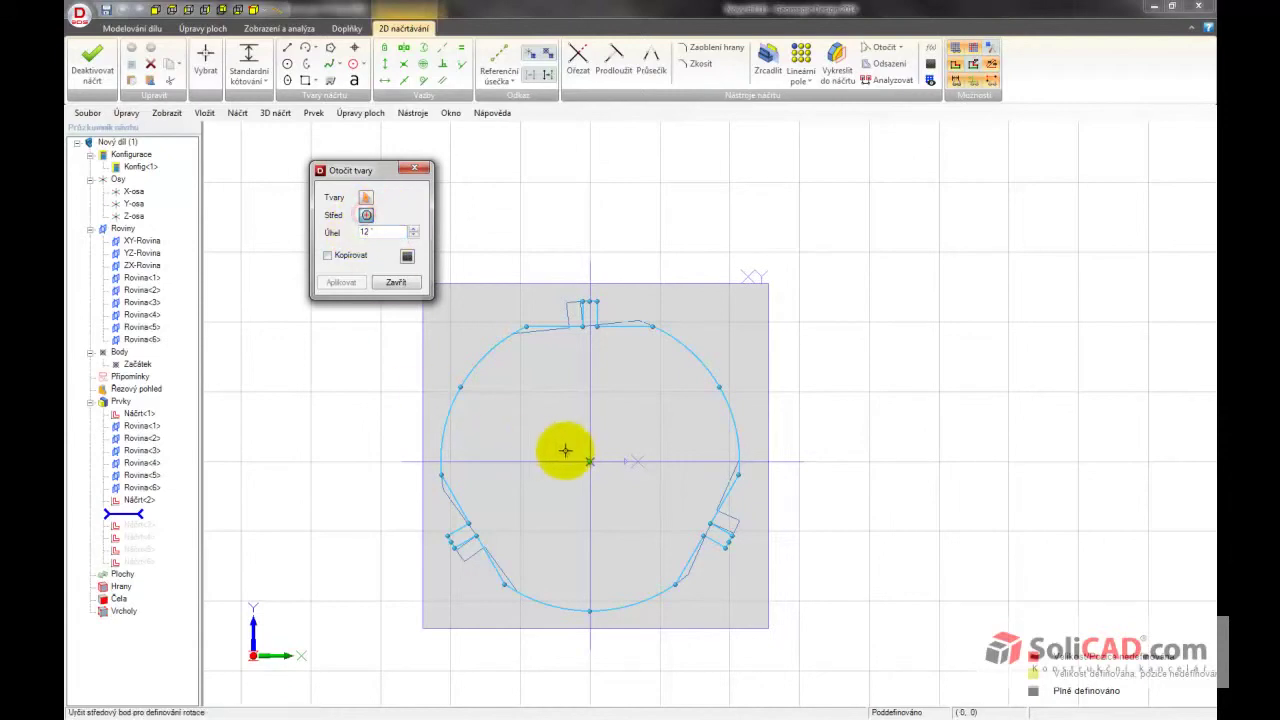
click(589, 462)
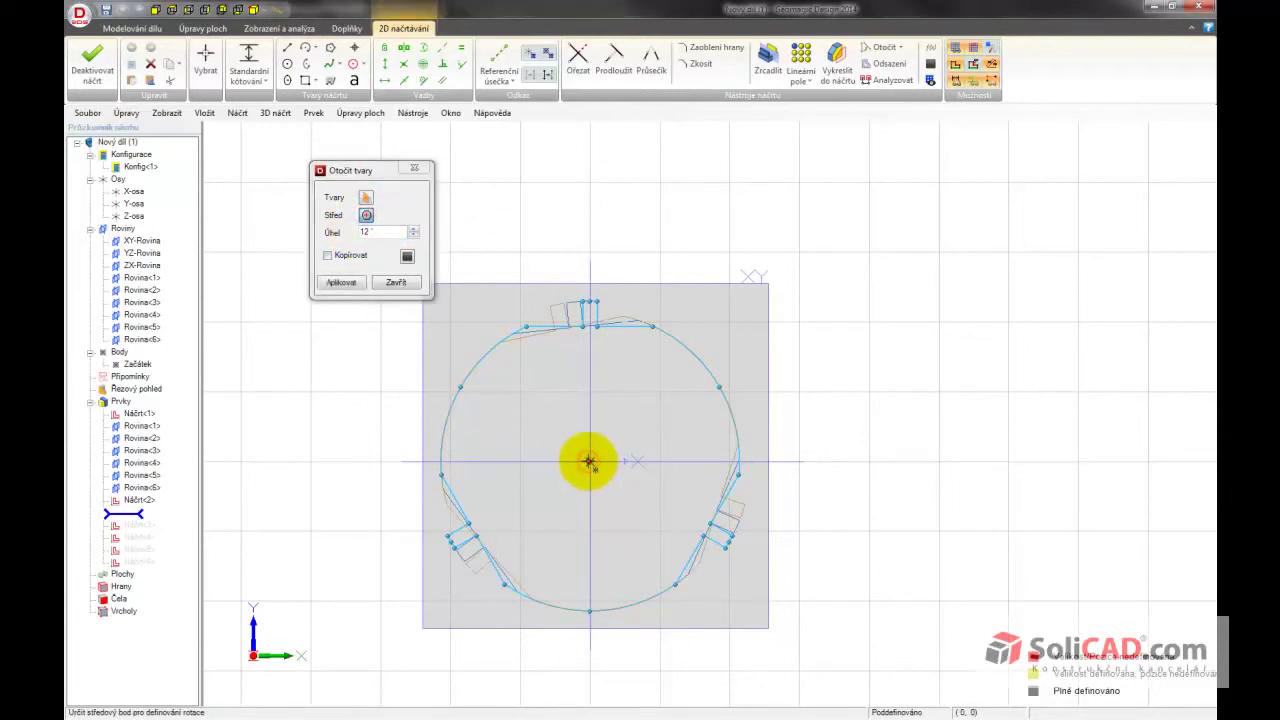
click(345, 285)
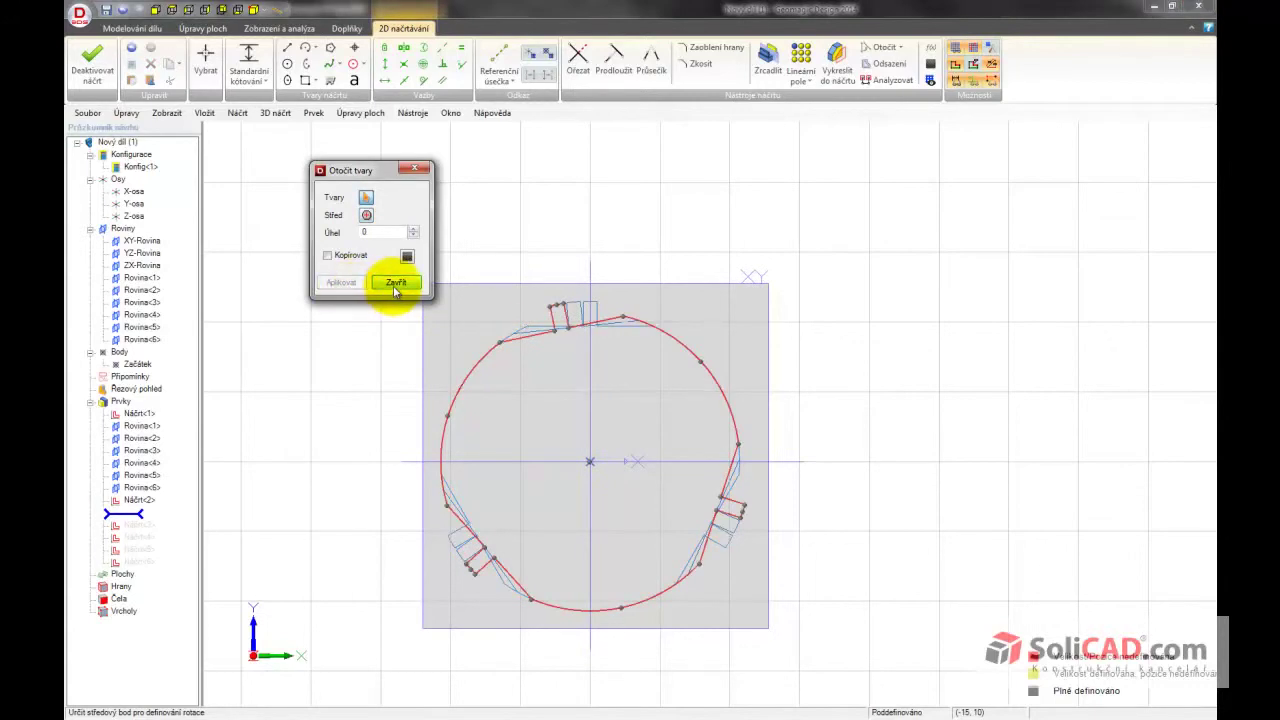
click(395, 285)
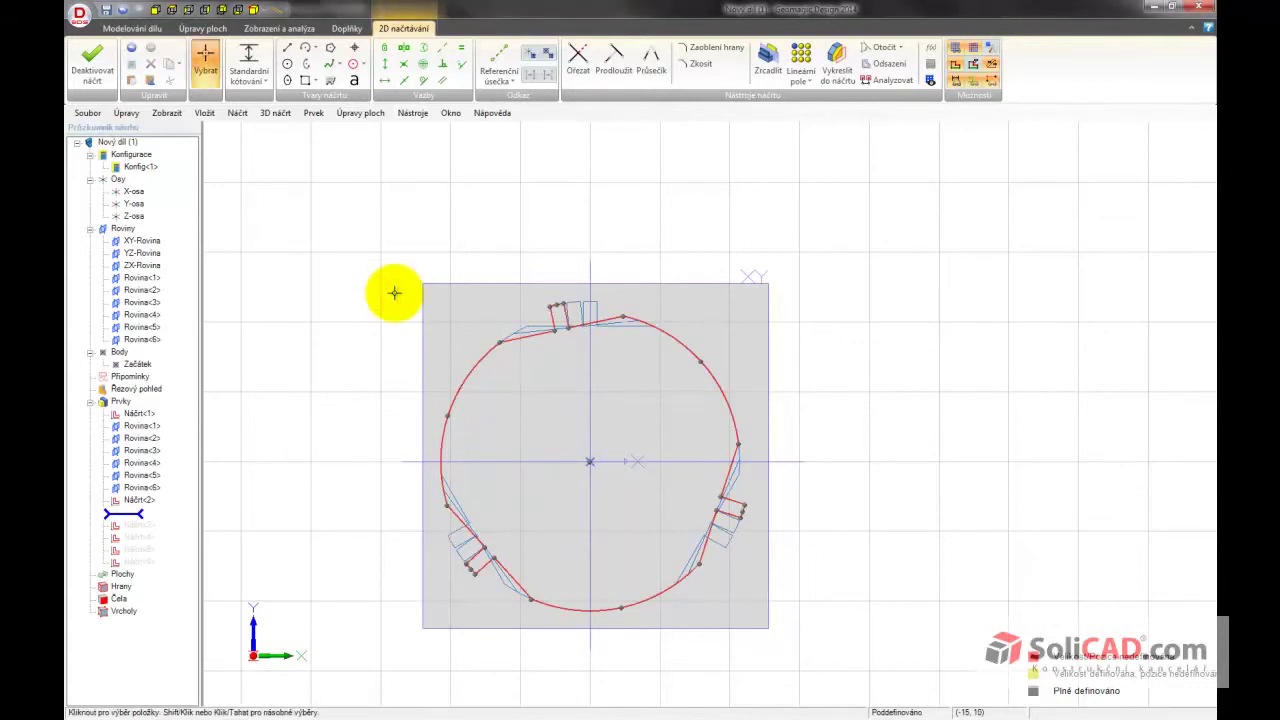
click(90, 62)
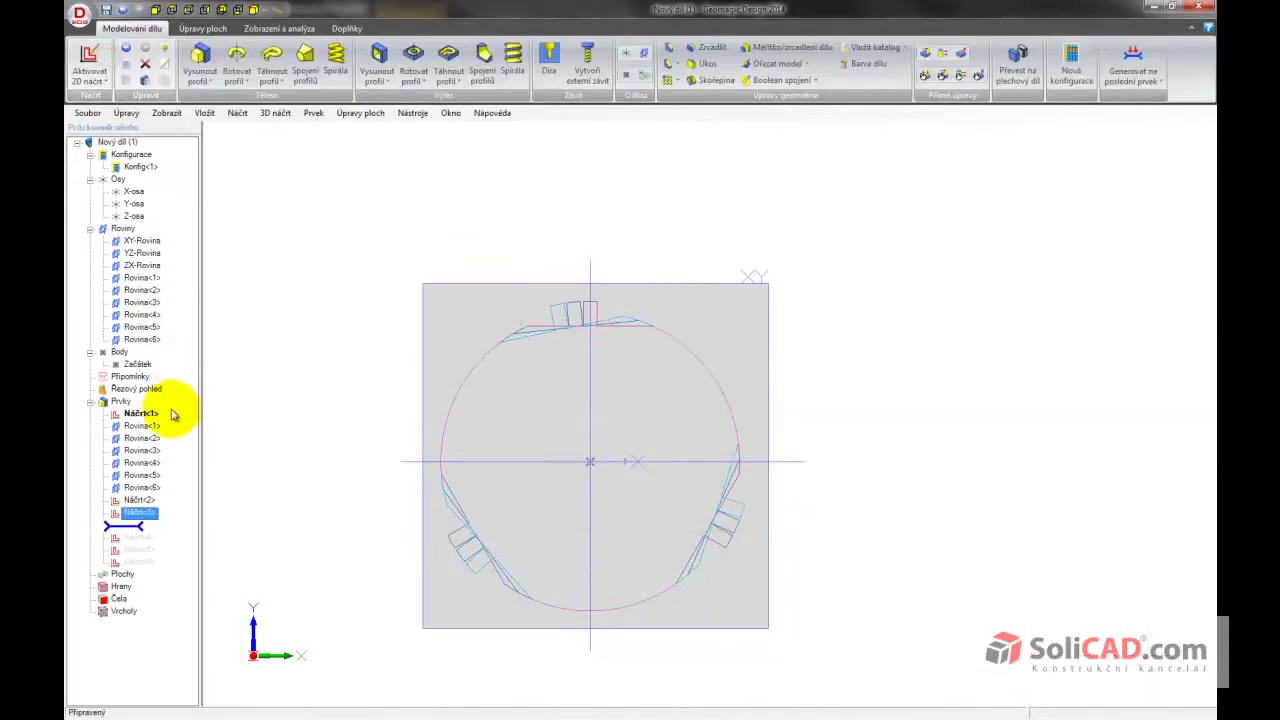
right_click(137, 524)
click(162, 531)
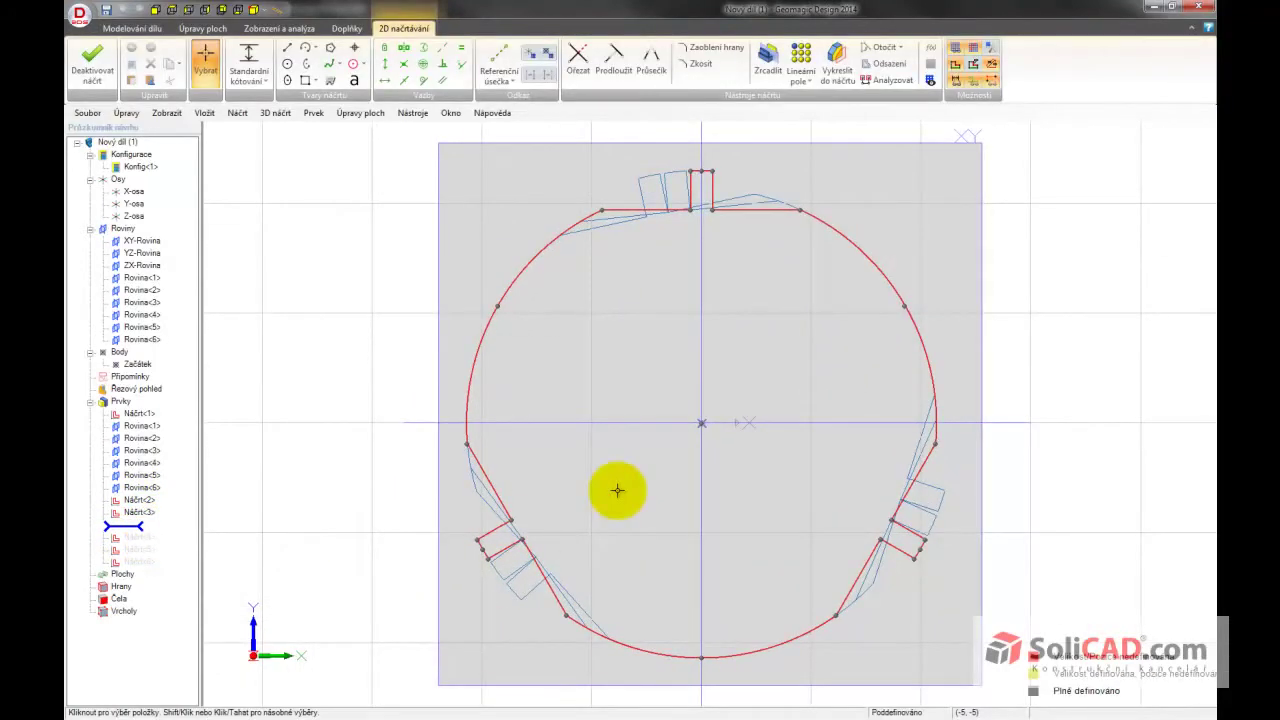
Rotate Náčrt<4>'s entire outline 18° about the origin and exit the sketch
scroll(617, 490, down, 2)
drag(454, 660, 903, 196)
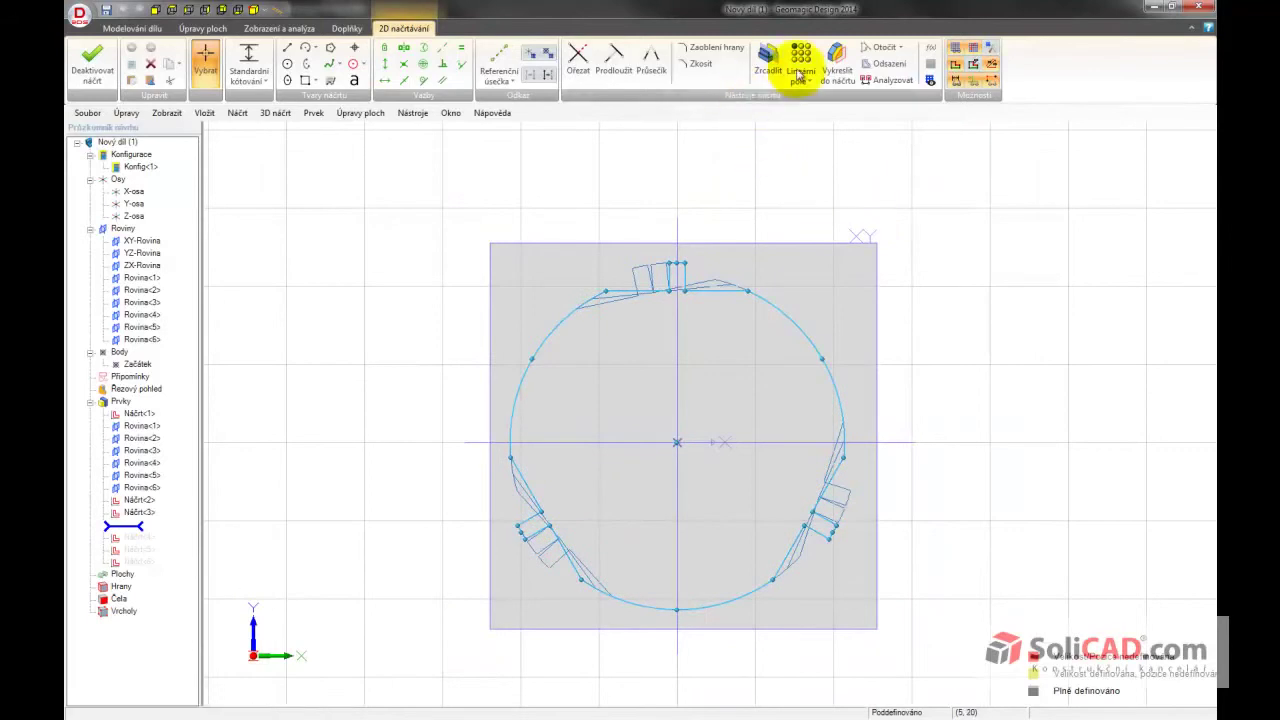
click(884, 48)
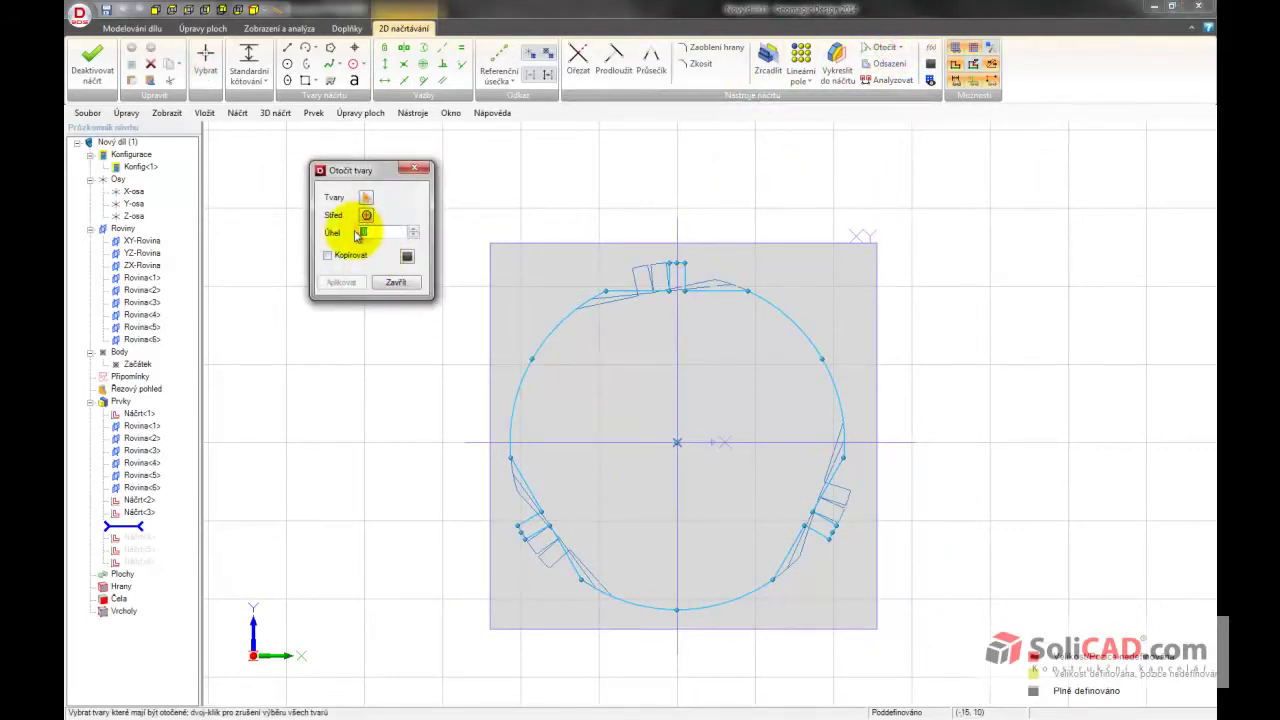
text(18)
click(367, 216)
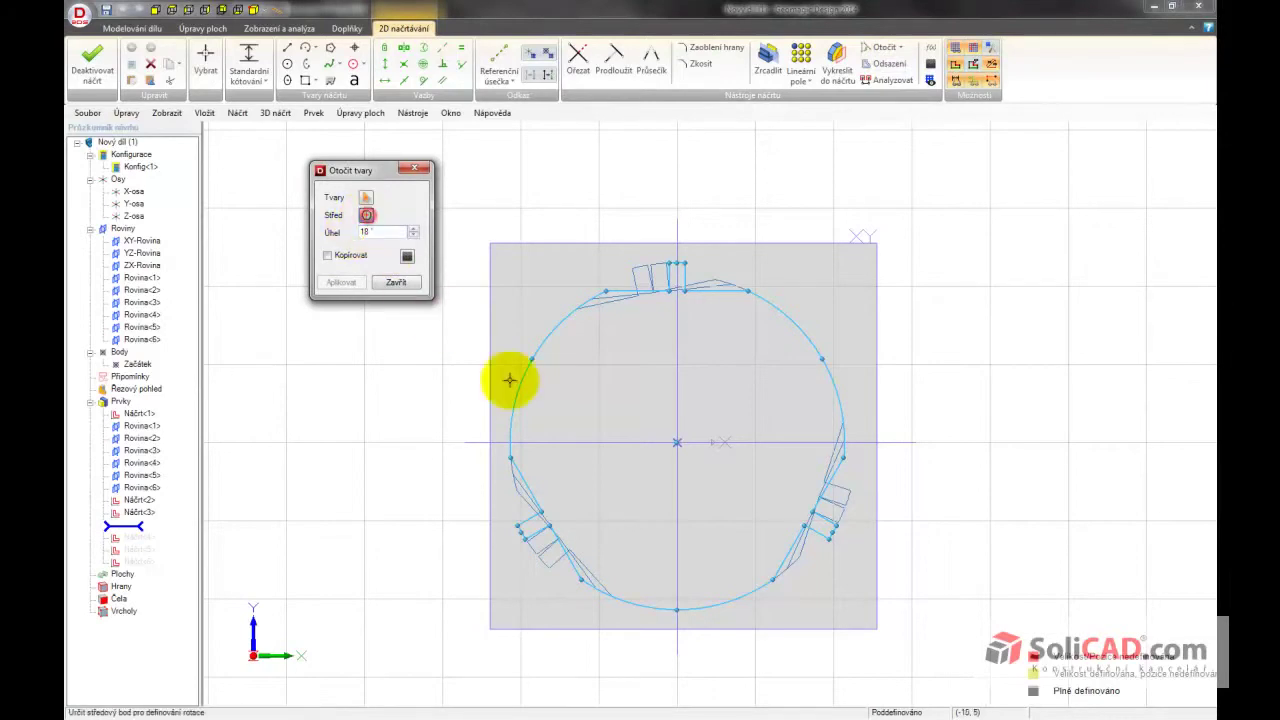
click(677, 443)
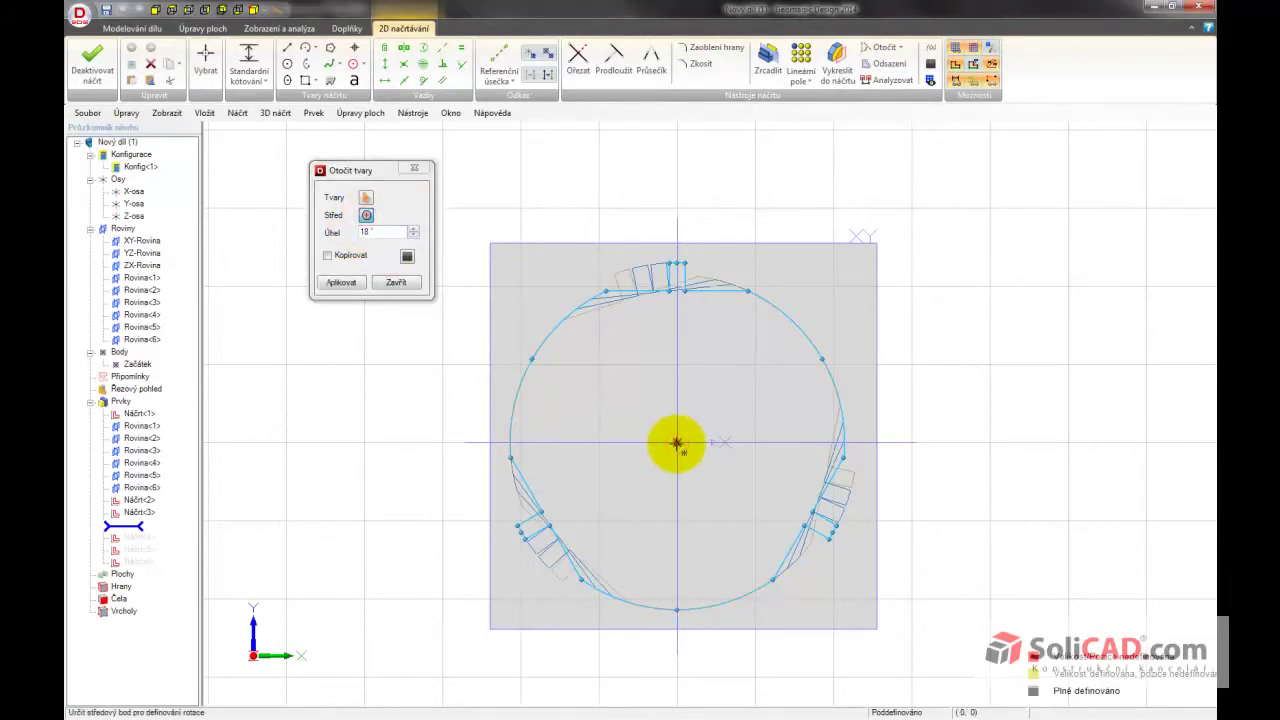
click(341, 283)
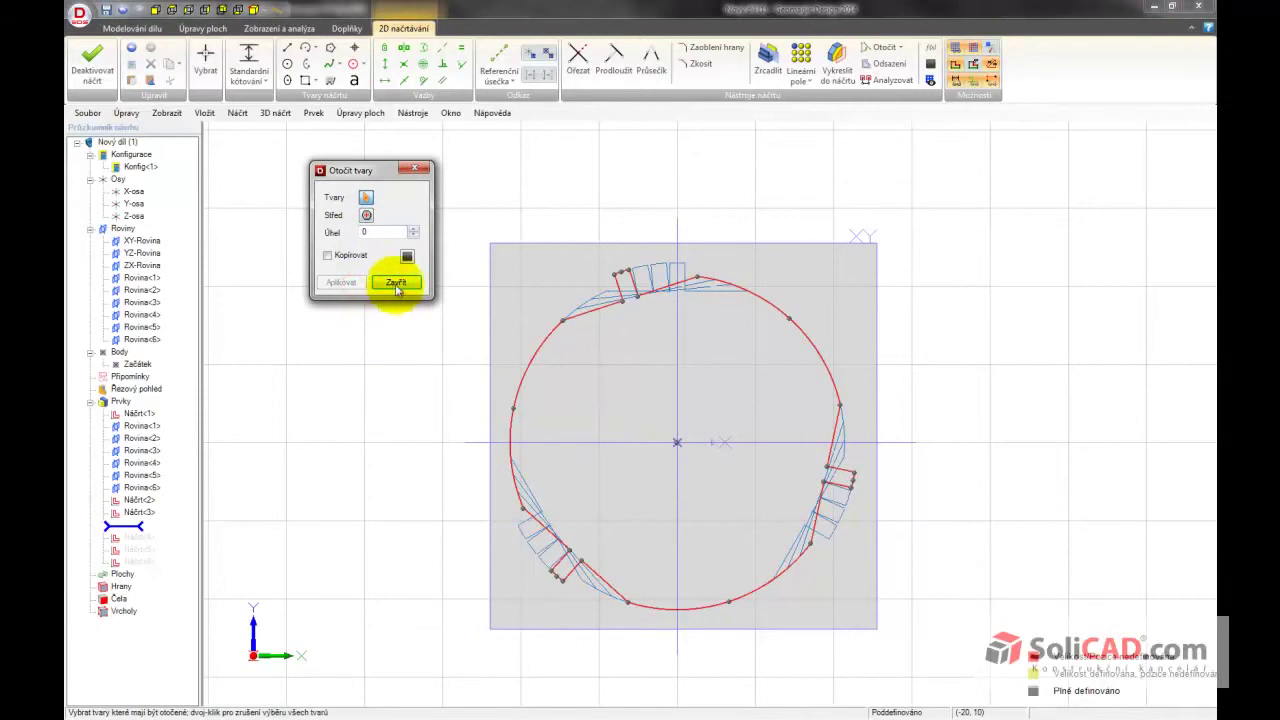
click(397, 283)
click(92, 62)
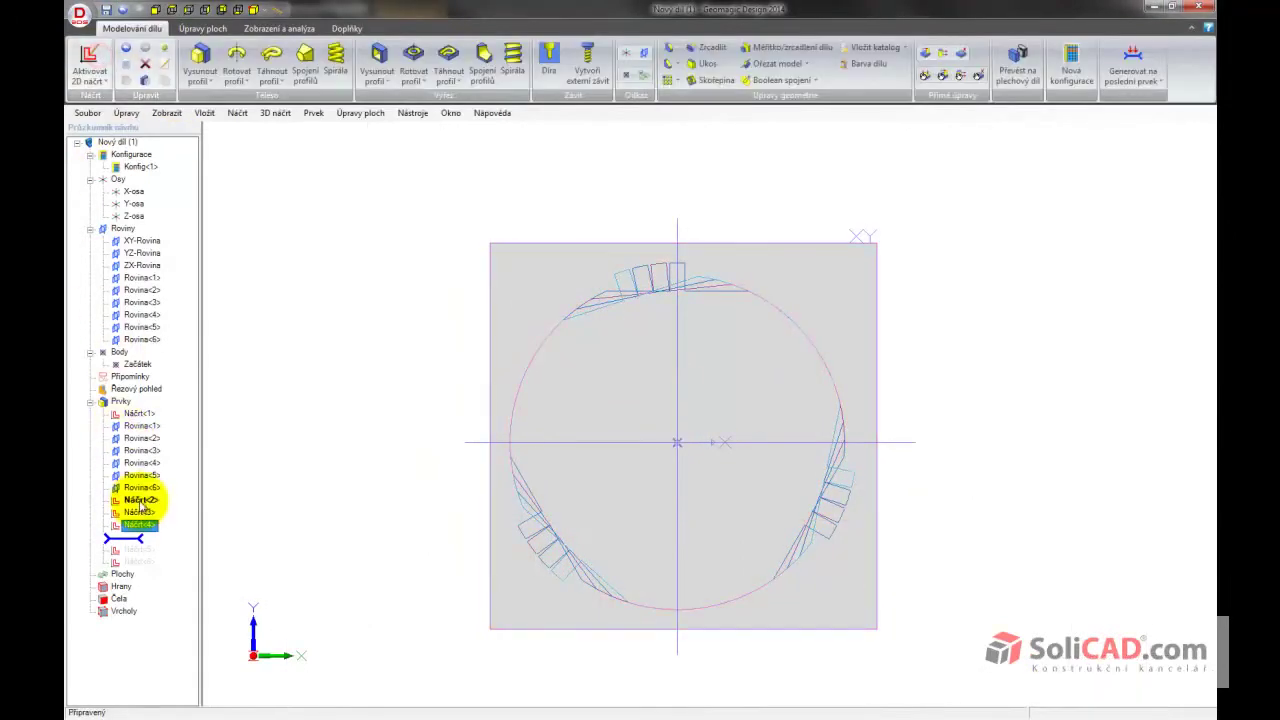
Edit Náčrt<5> and rotate its entire outline 24° about the sketch origin
right_click(140, 545)
click(162, 544)
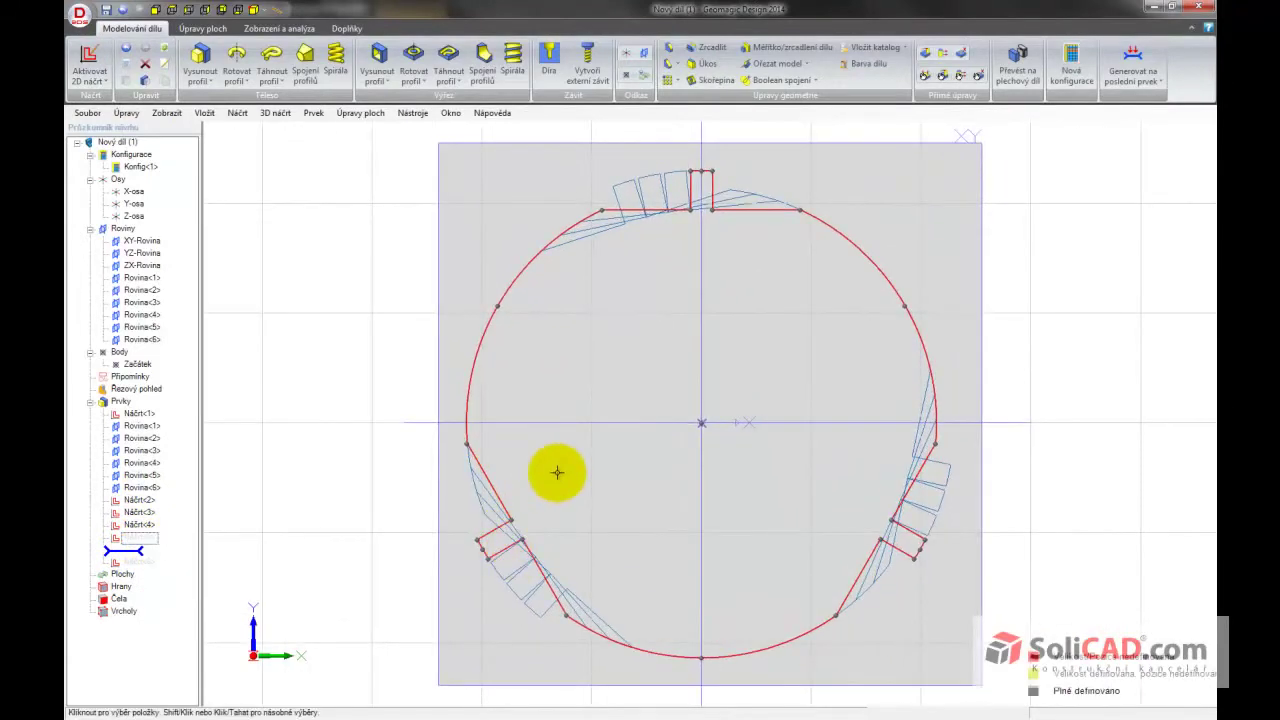
scroll(565, 471, down, 3)
drag(458, 618, 876, 240)
click(884, 47)
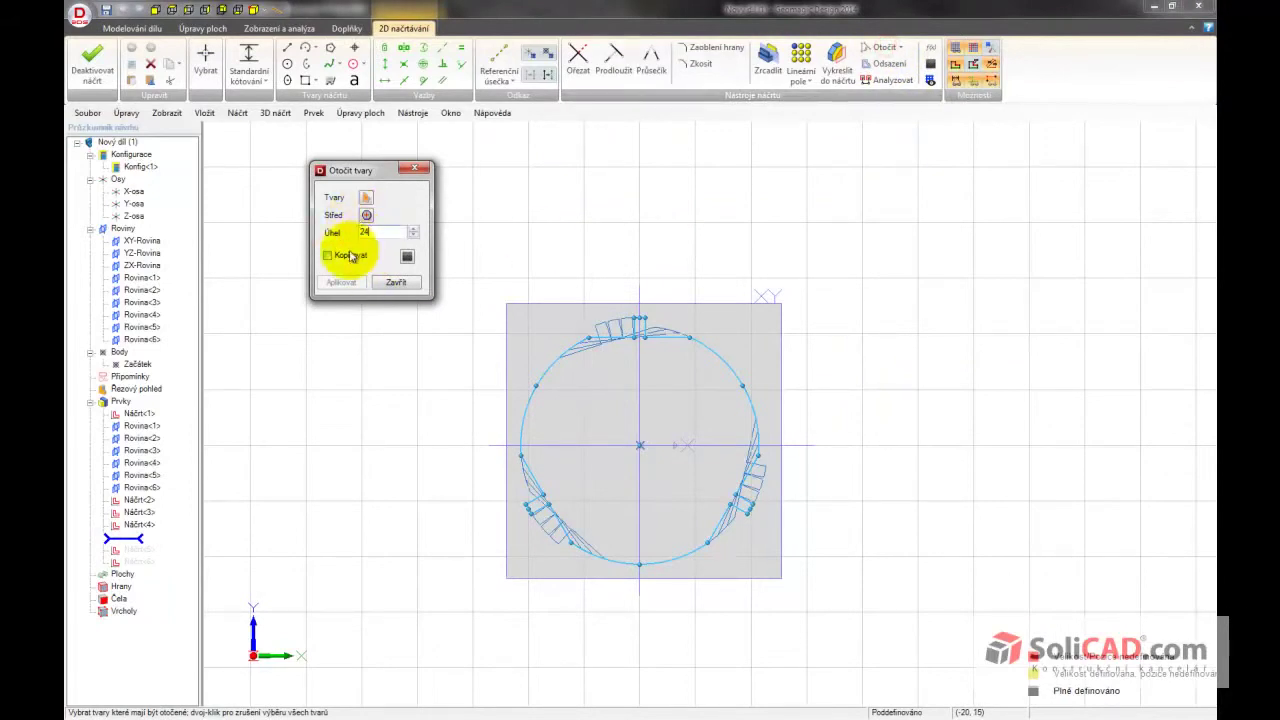
click(366, 216)
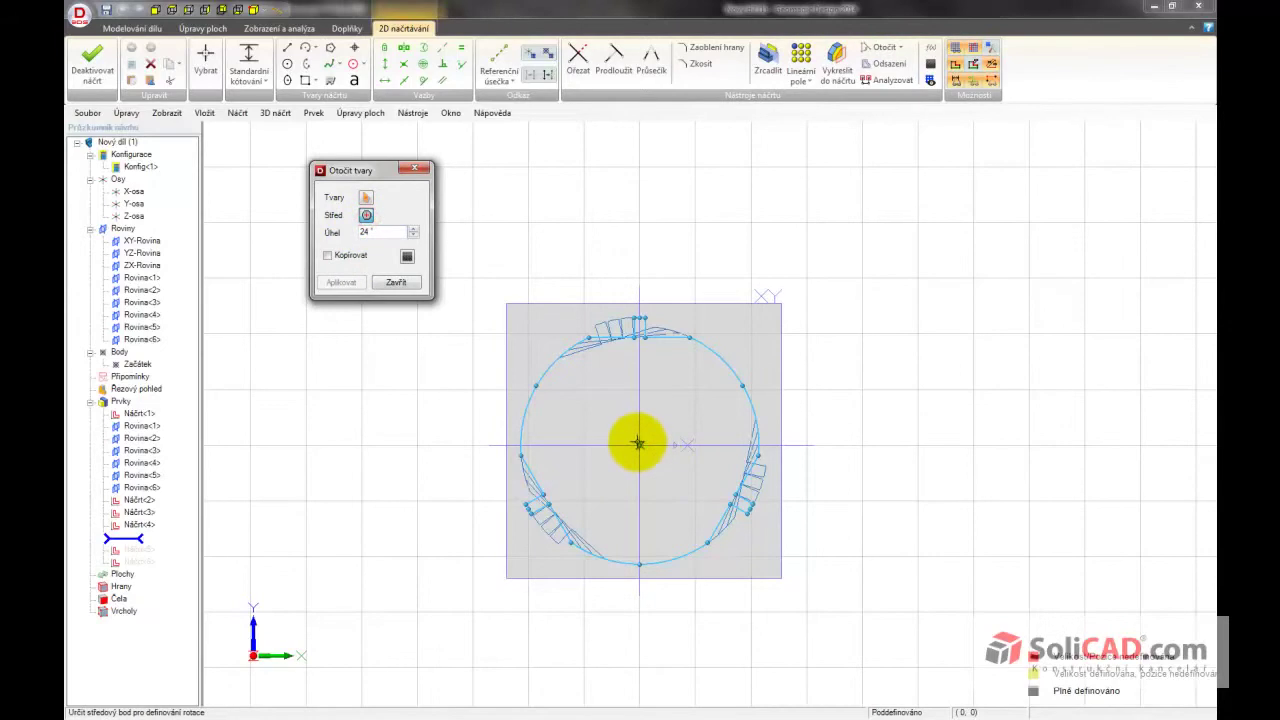
click(640, 445)
click(340, 282)
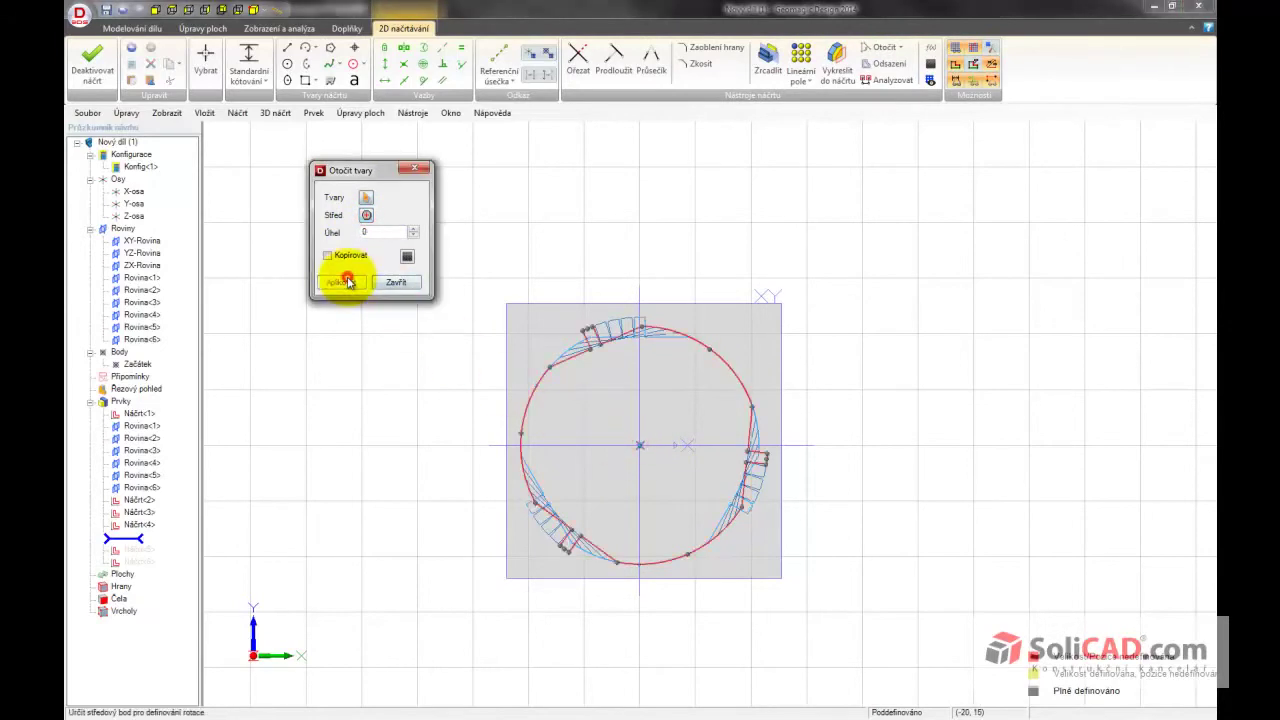
click(396, 281)
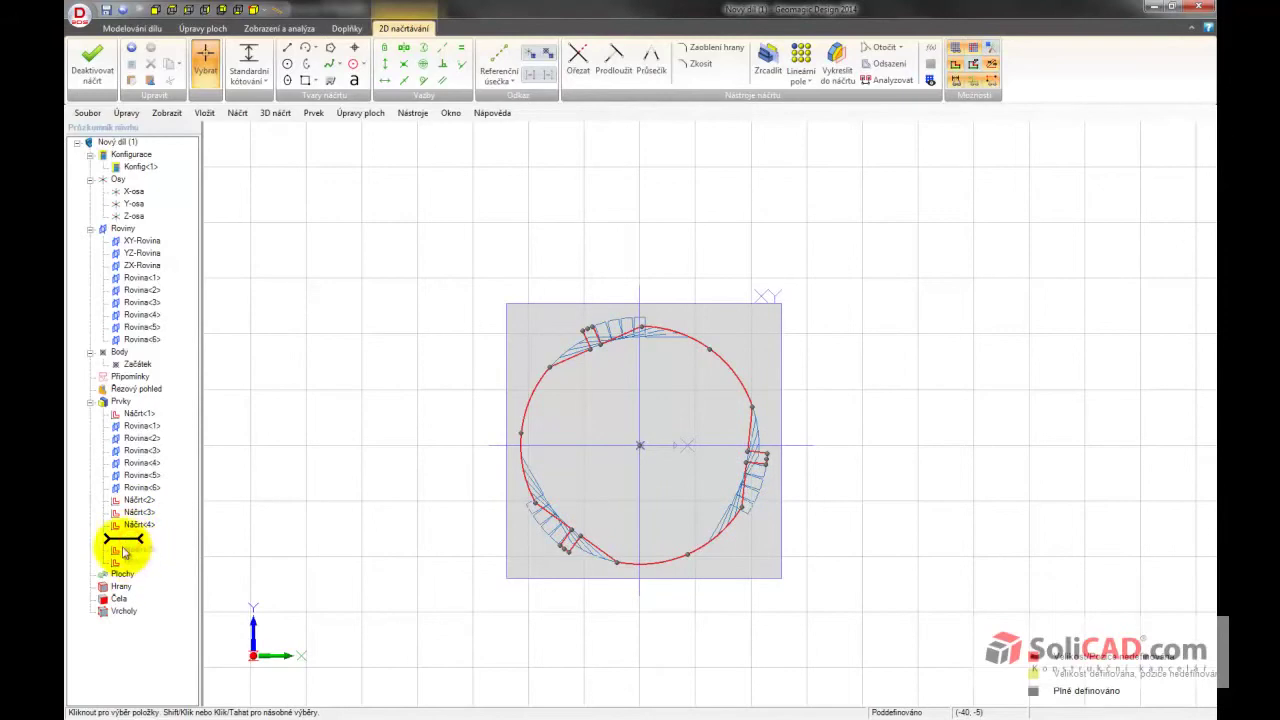
Close Náčrt<5> and view the six stacked profiles from the side, then obliquely
click(92, 62)
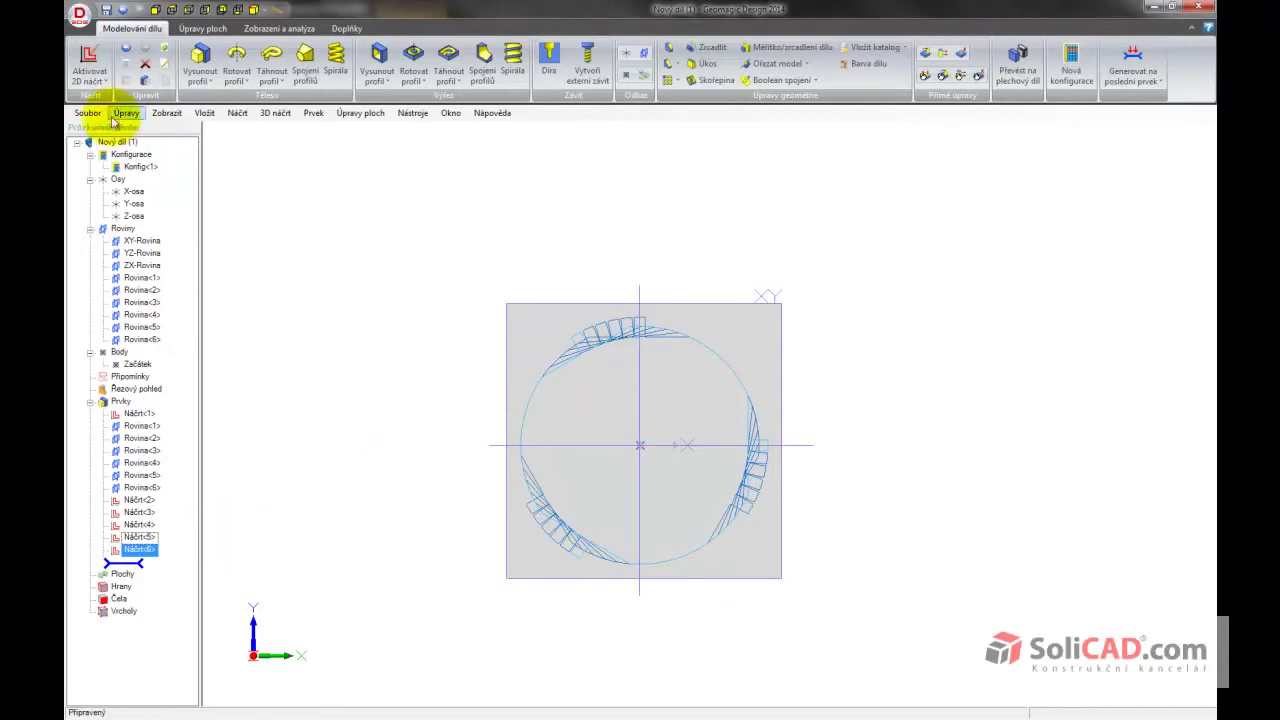
key(ctrl+3)
key(ctrl+7)
Loft a solid with Spojení profilů through all six sketches, Náčrt<6> down to Náčrt<1>
middle_drag(371, 385, 403, 386)
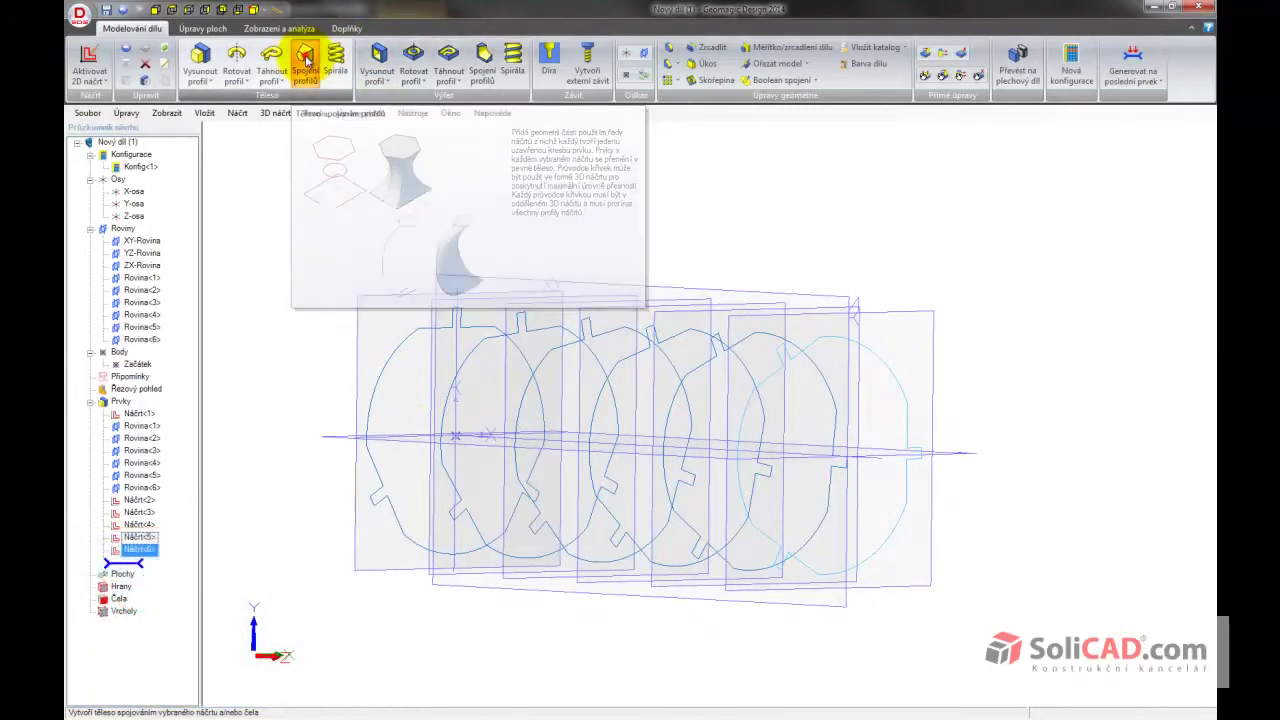
click(307, 61)
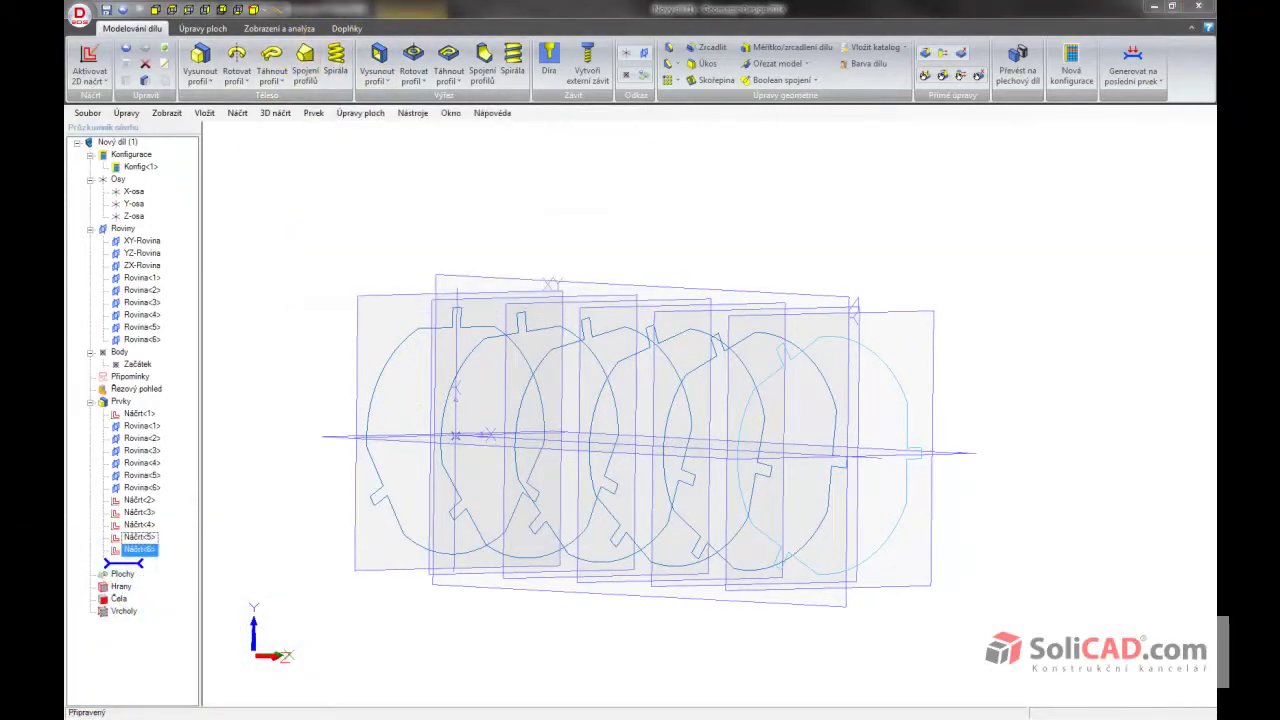
mouse_move(386, 214)
mouse_down()
mouse_move(730, 178)
mouse_move(436, 163)
mouse_up()
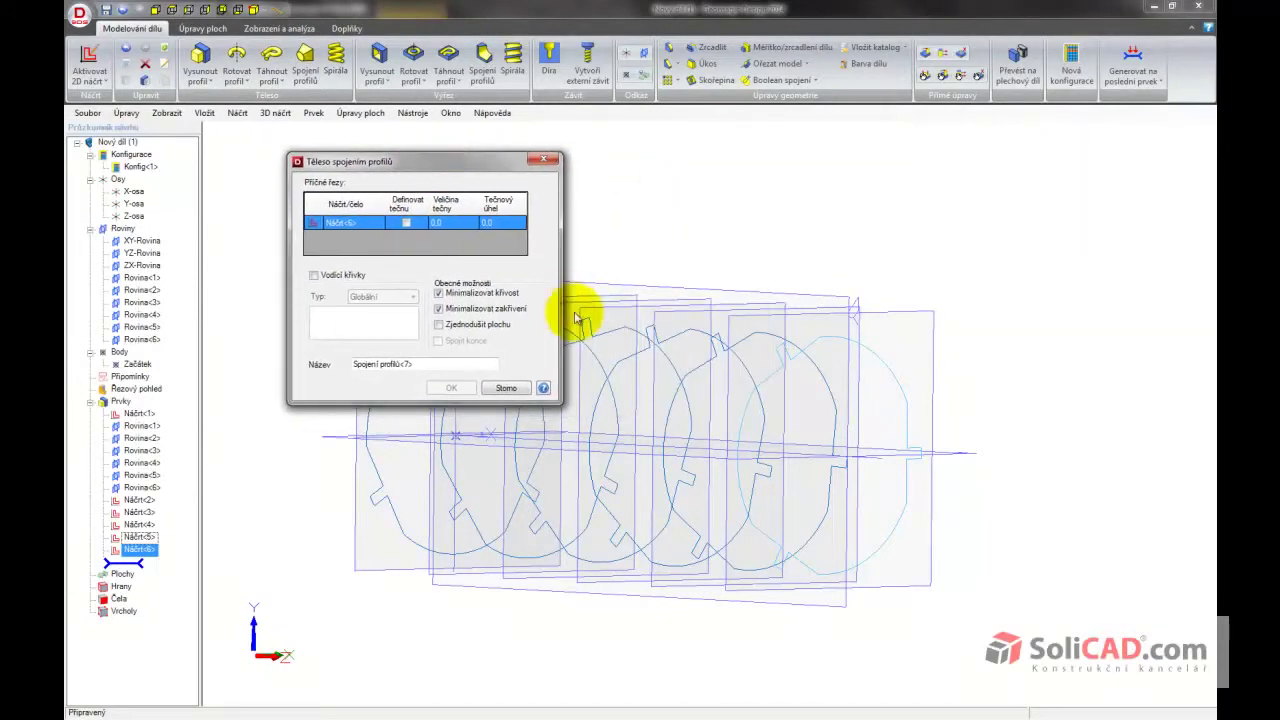
click(690, 380)
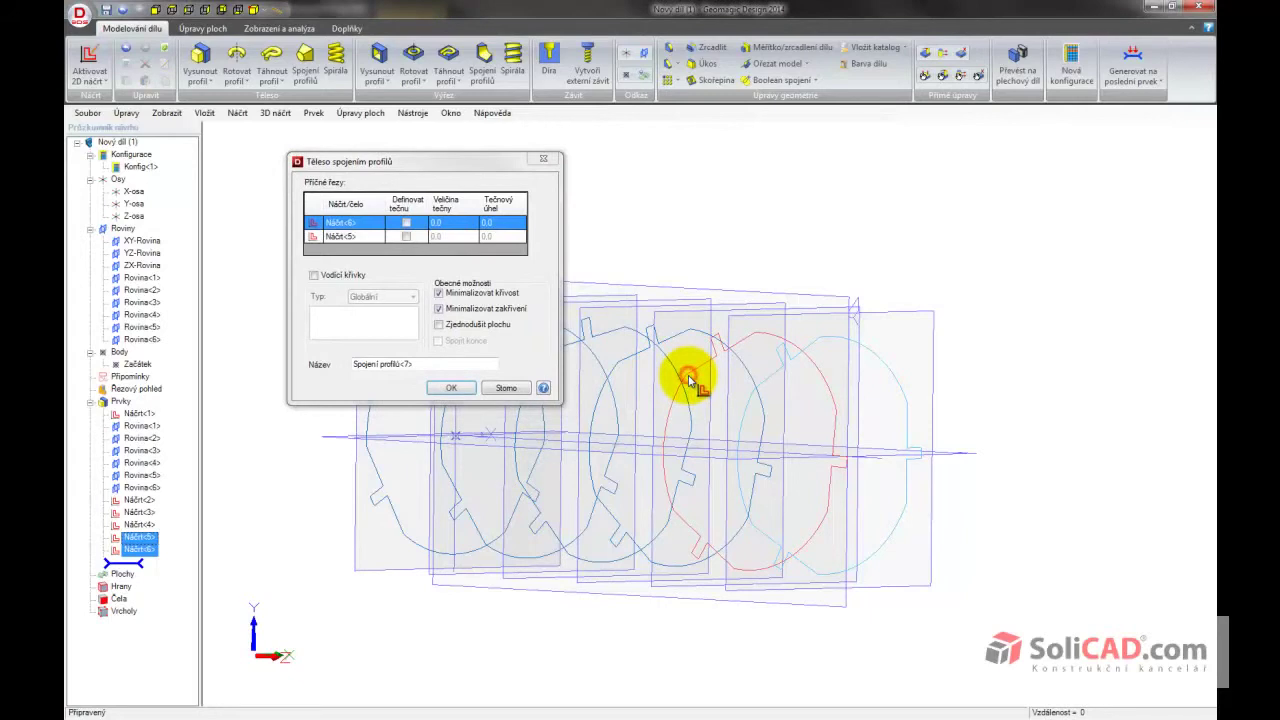
click(143, 524)
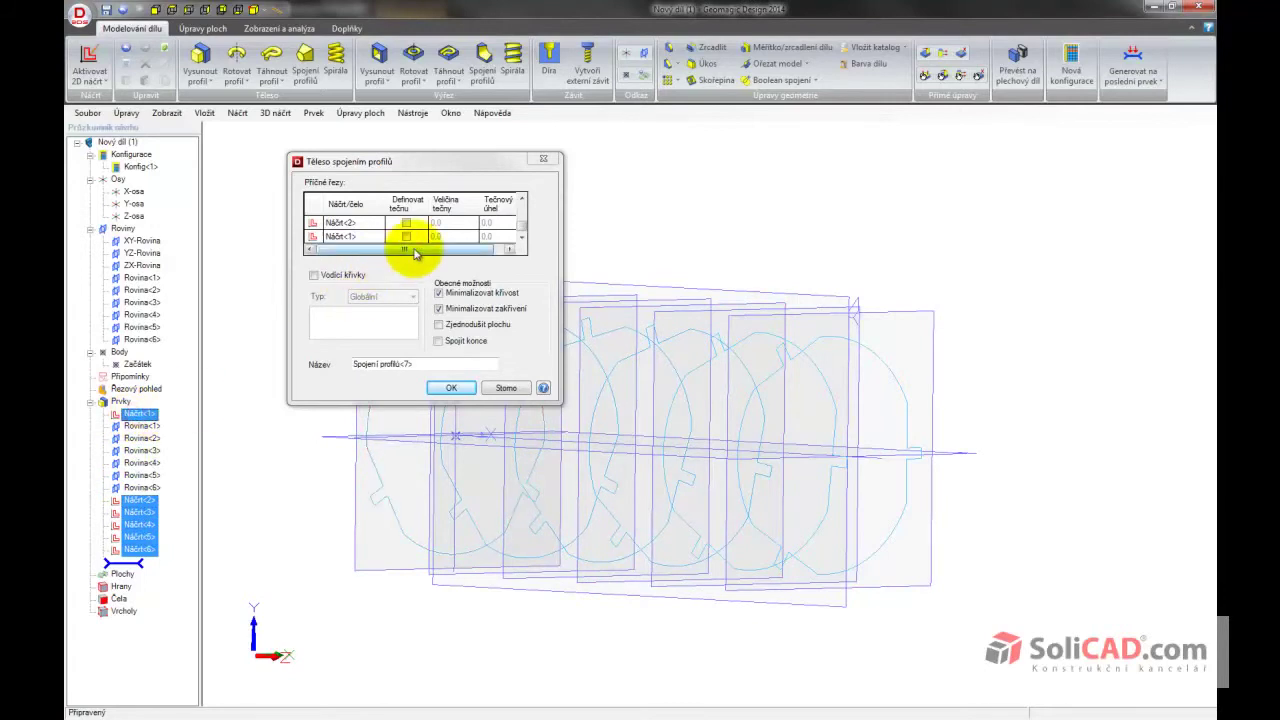
drag(416, 253, 442, 253)
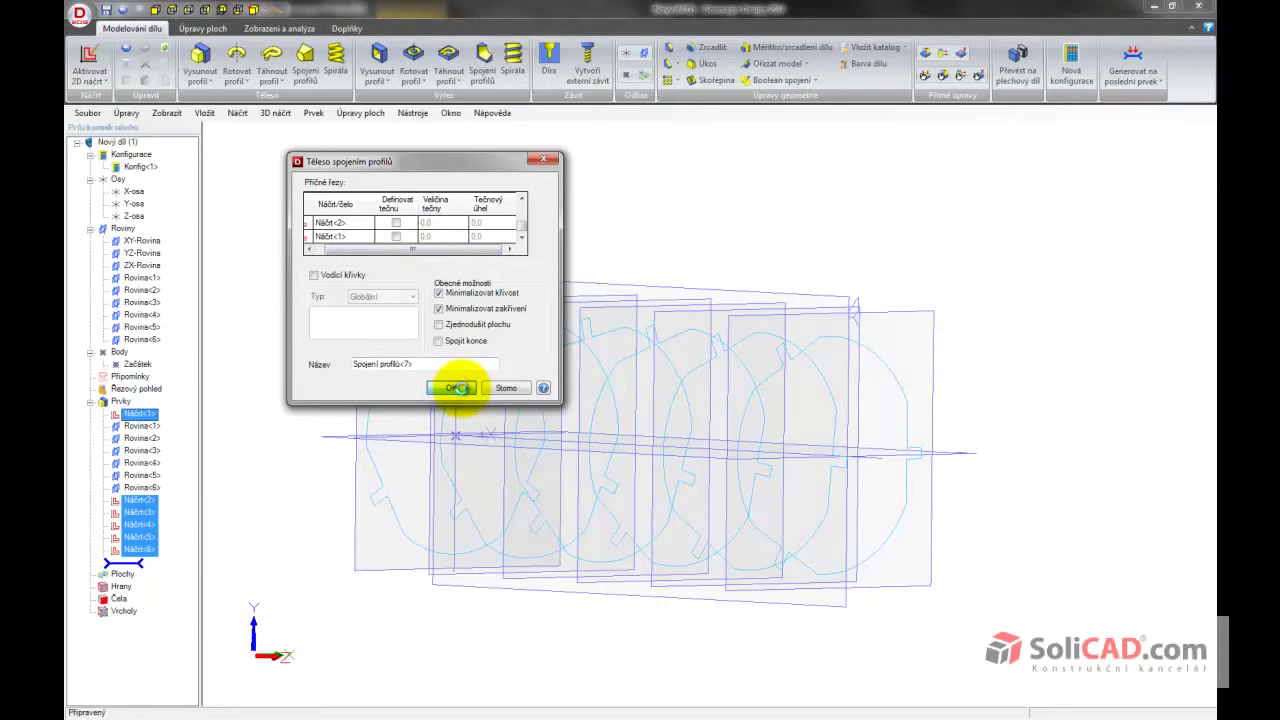
click(455, 388)
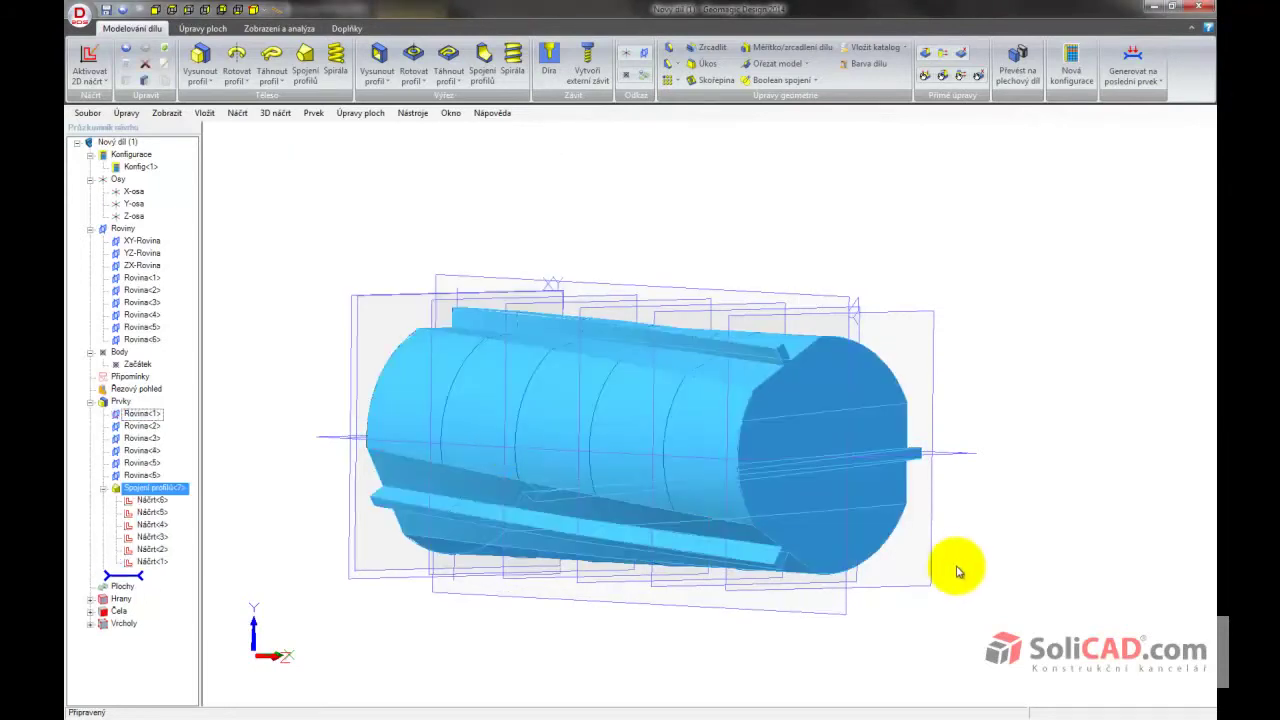
mouse_move(1000, 557)
middle_down()
mouse_move(891, 571)
mouse_move(871, 589)
mouse_move(877, 578)
mouse_move(849, 574)
mouse_move(848, 588)
mouse_move(891, 551)
mouse_move(943, 567)
mouse_move(866, 606)
middle_up()
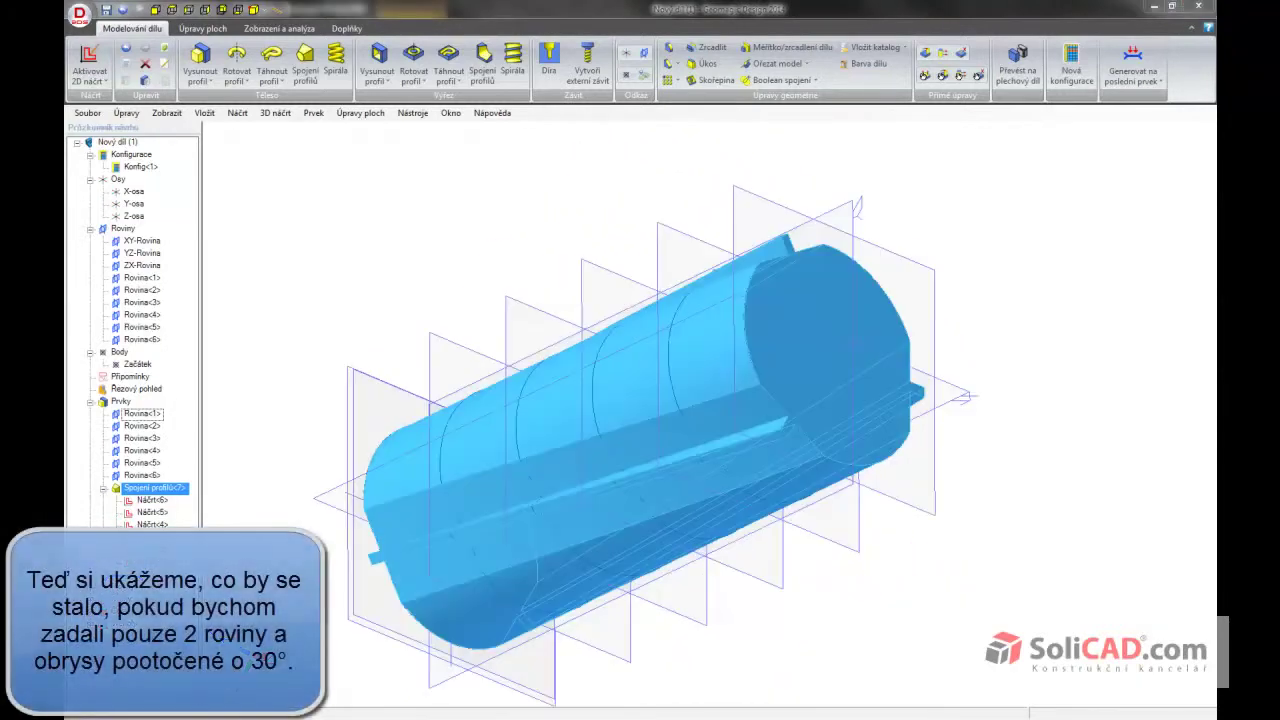
Delete the lofted solid Spojení profilů<7>
click(153, 489)
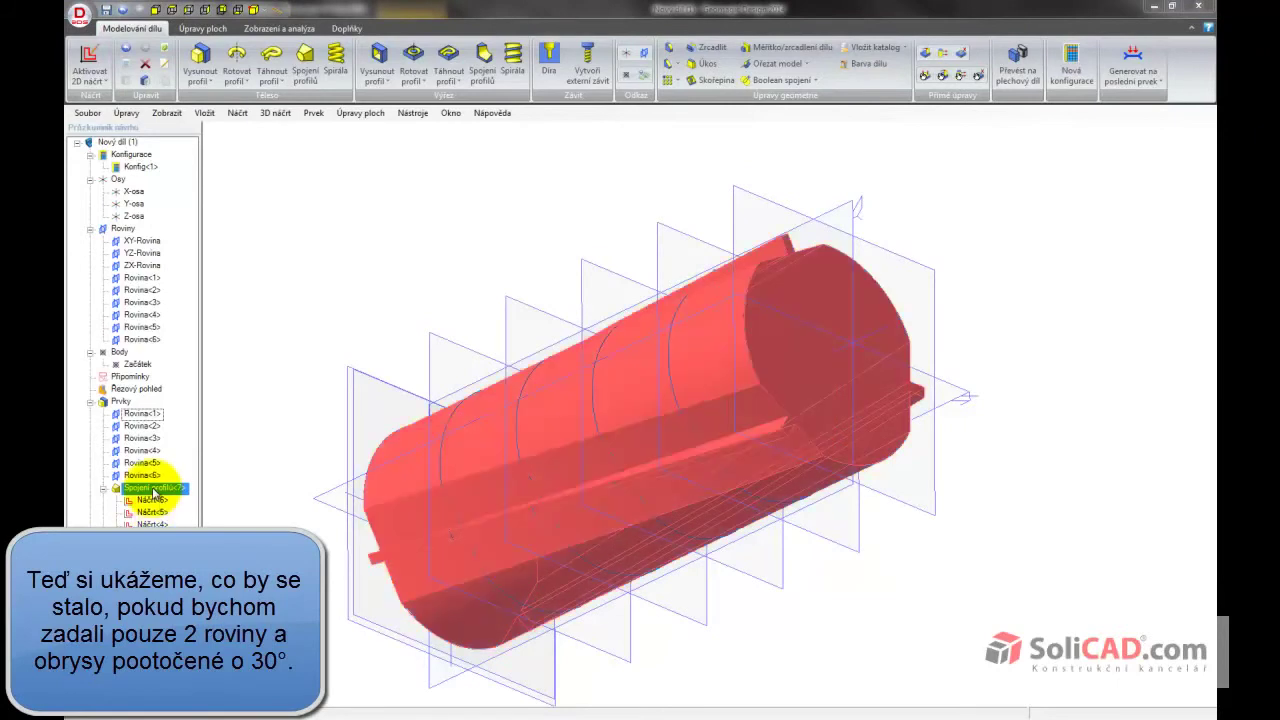
right_click(152, 494)
click(165, 511)
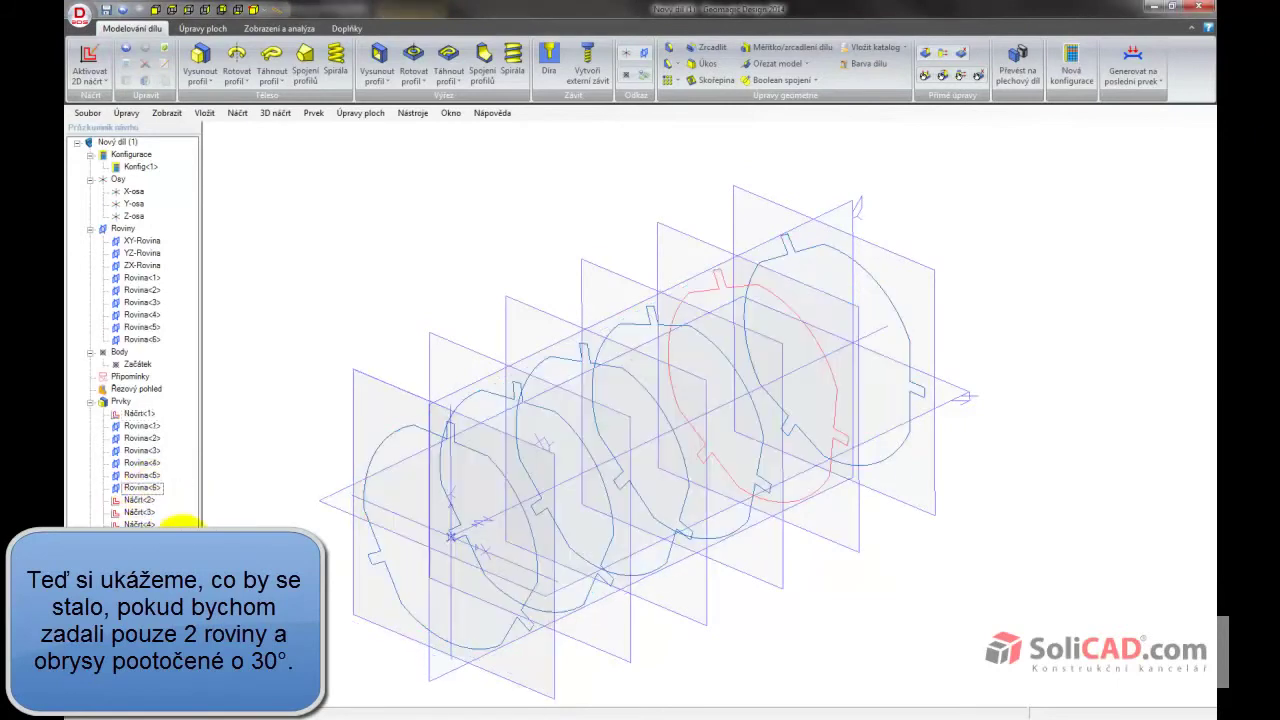
Delete sketches Náčrt<5>, <4>, <3> and <2>, leaving only the first and last profiles
right_click(140, 540)
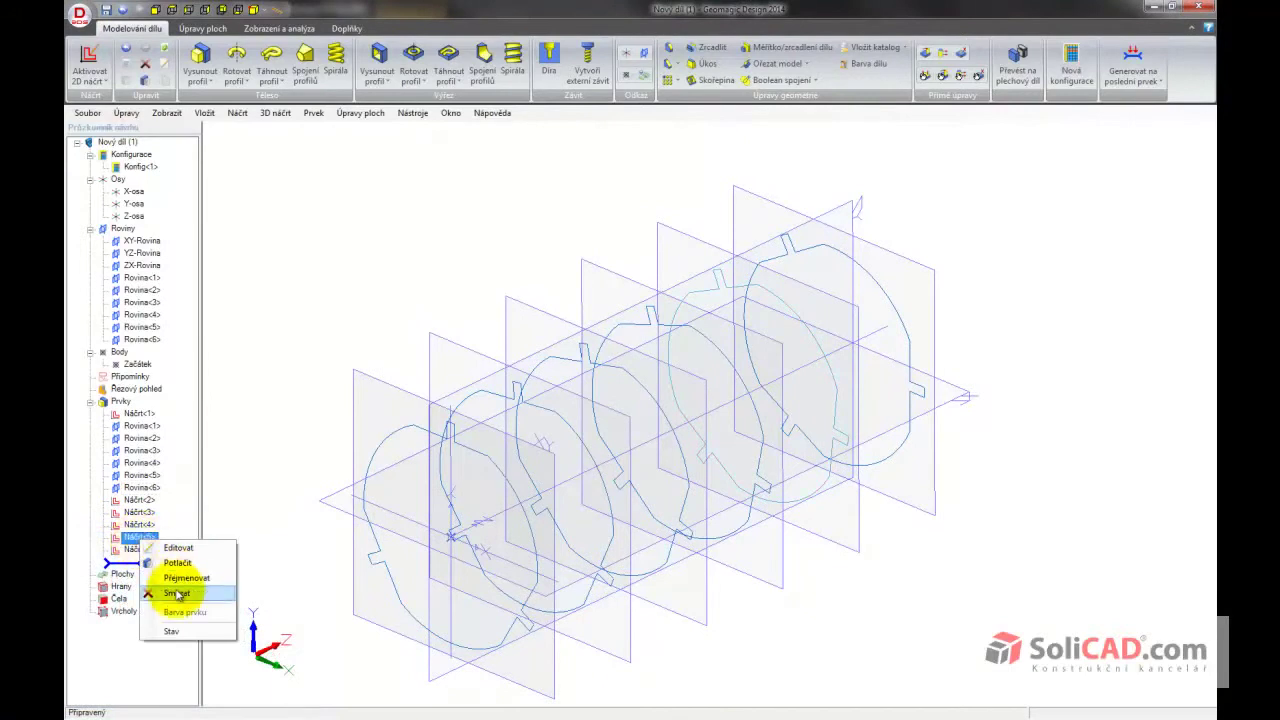
click(176, 594)
right_click(138, 524)
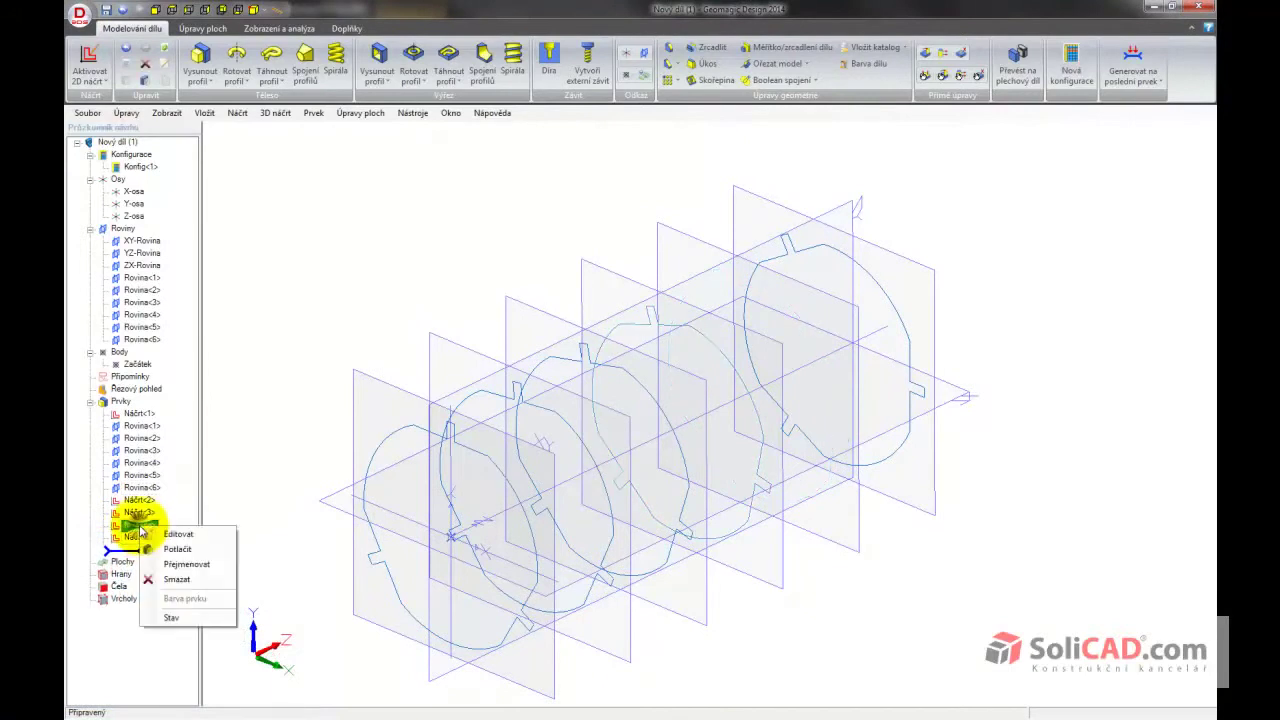
click(176, 579)
right_click(140, 512)
click(171, 564)
right_click(148, 500)
click(179, 552)
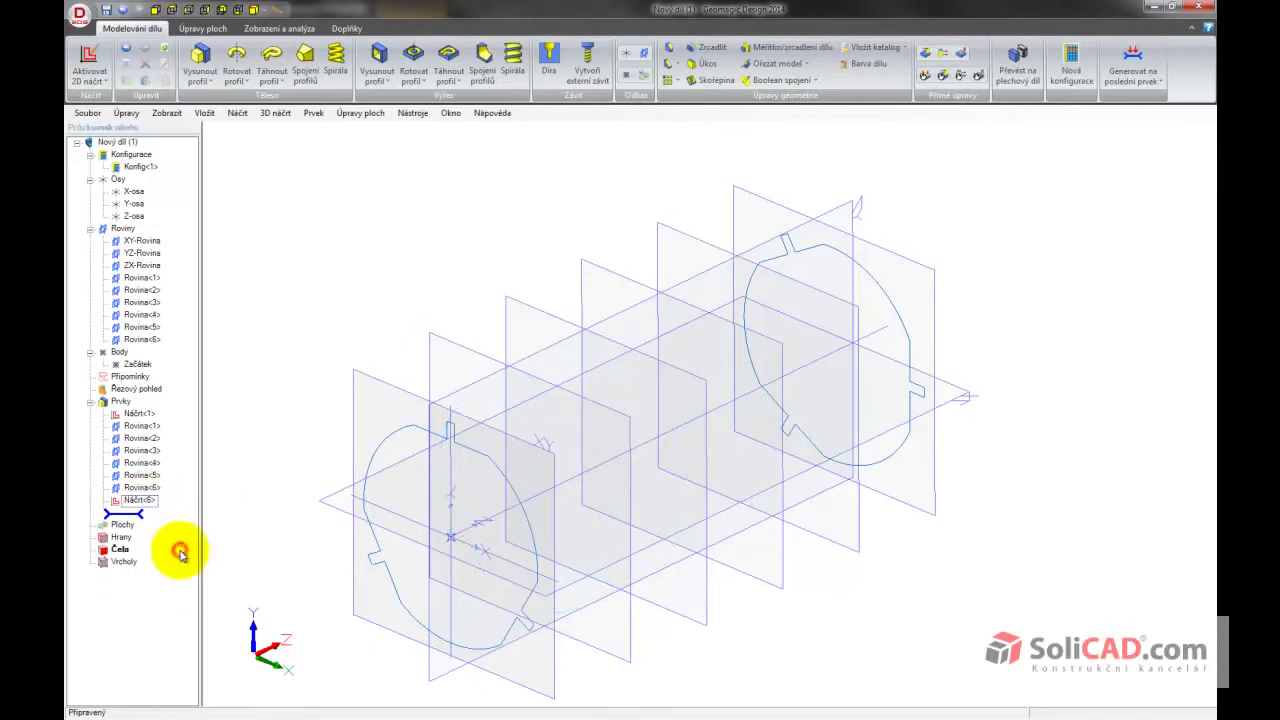
mouse_move(257, 466)
middle_down()
mouse_move(343, 477)
mouse_move(350, 505)
mouse_move(346, 451)
mouse_move(349, 463)
middle_up()
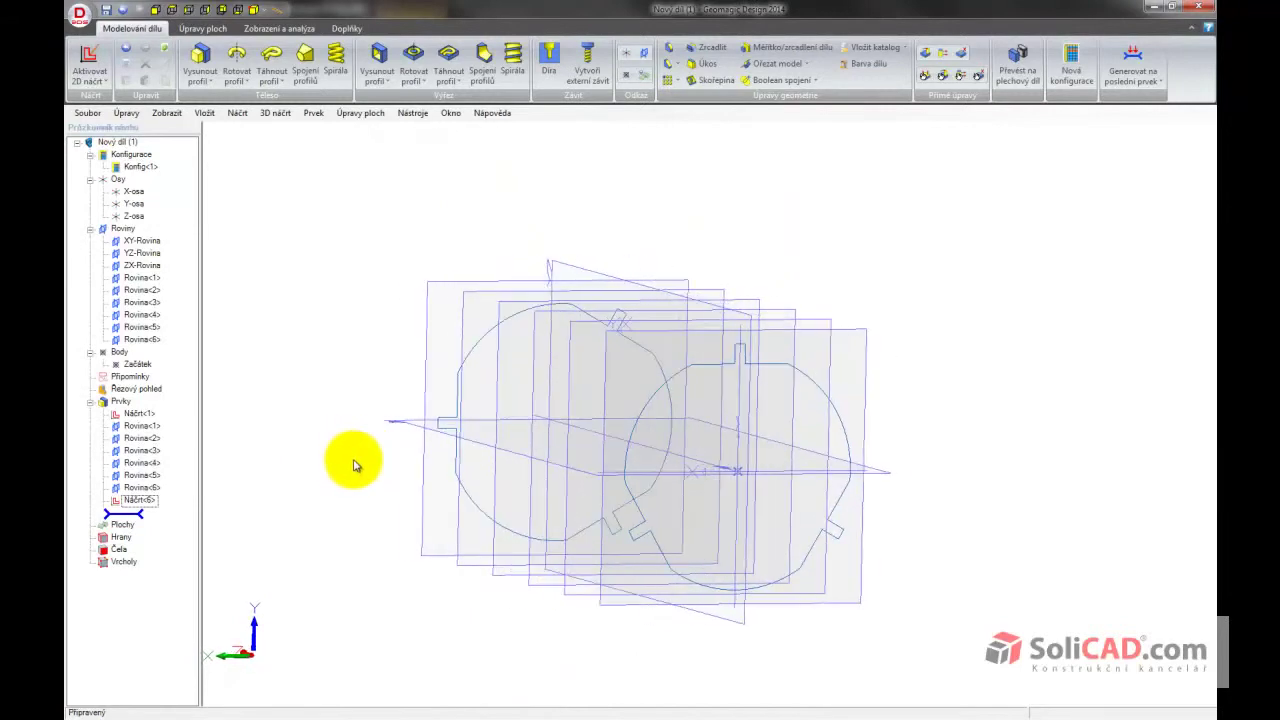
Loft a new solid between only Náčrt<1> and Náčrt<6> and orbit around the result
click(307, 70)
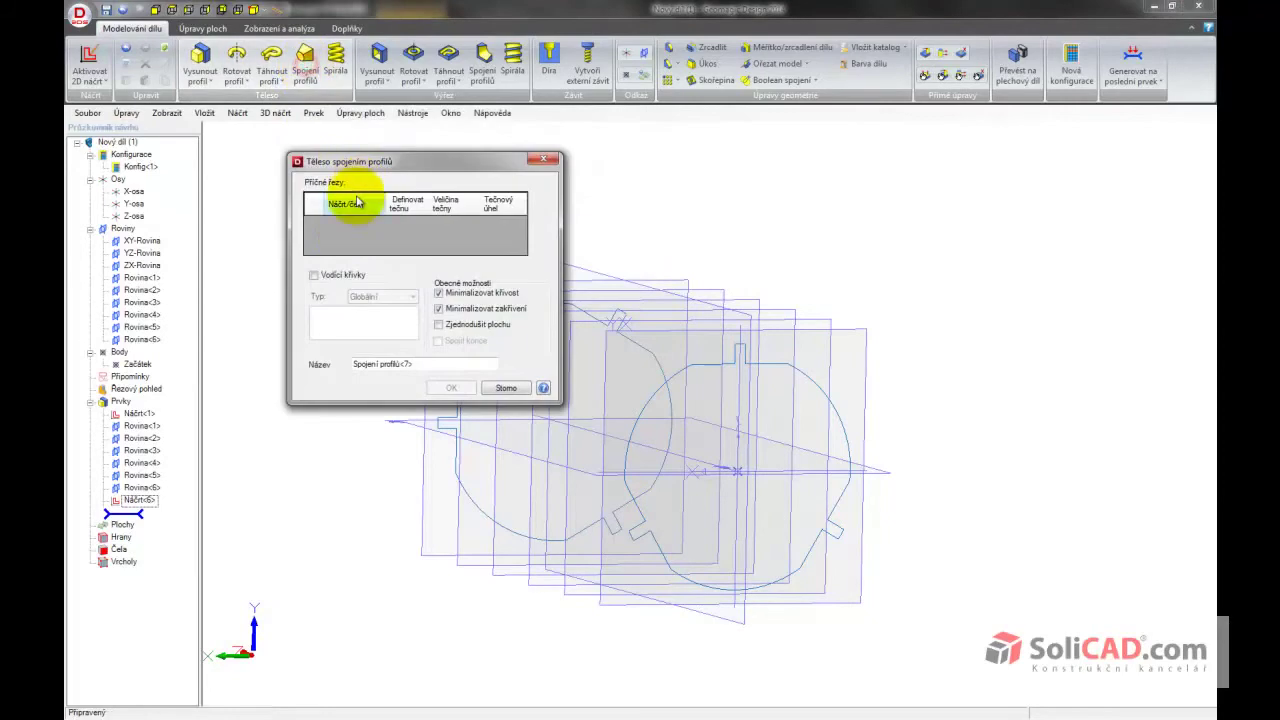
click(636, 428)
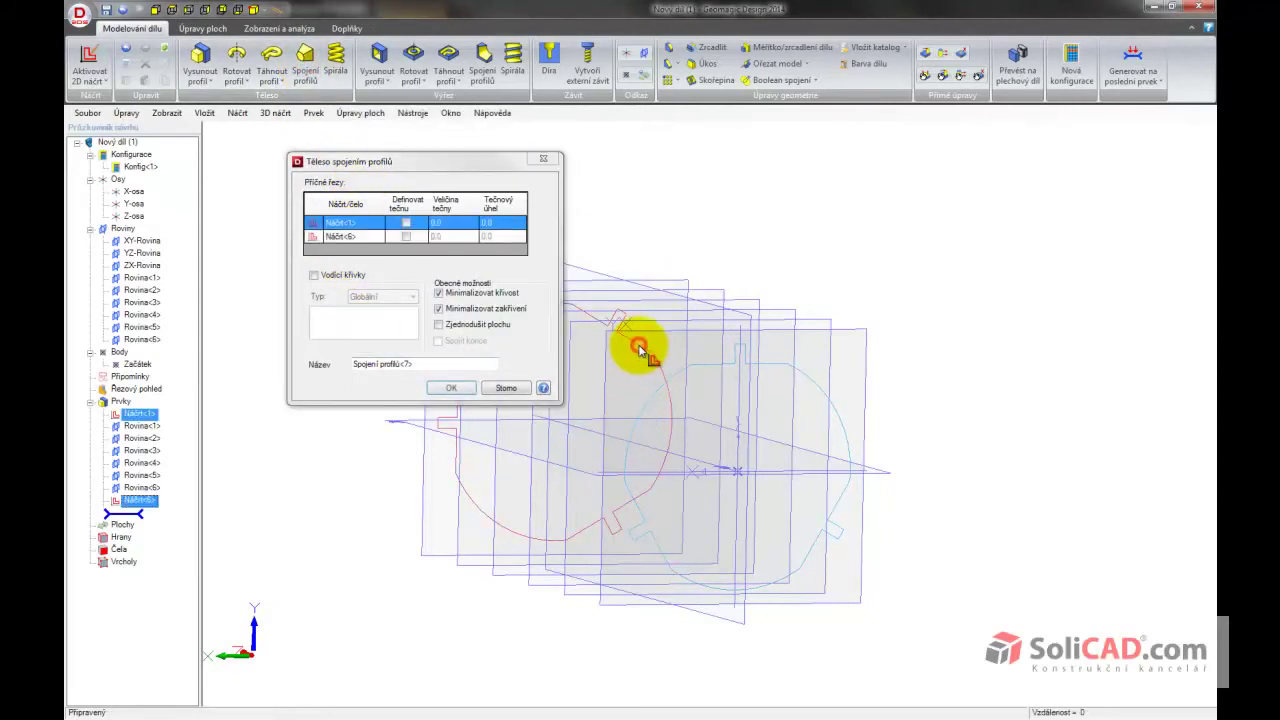
click(453, 388)
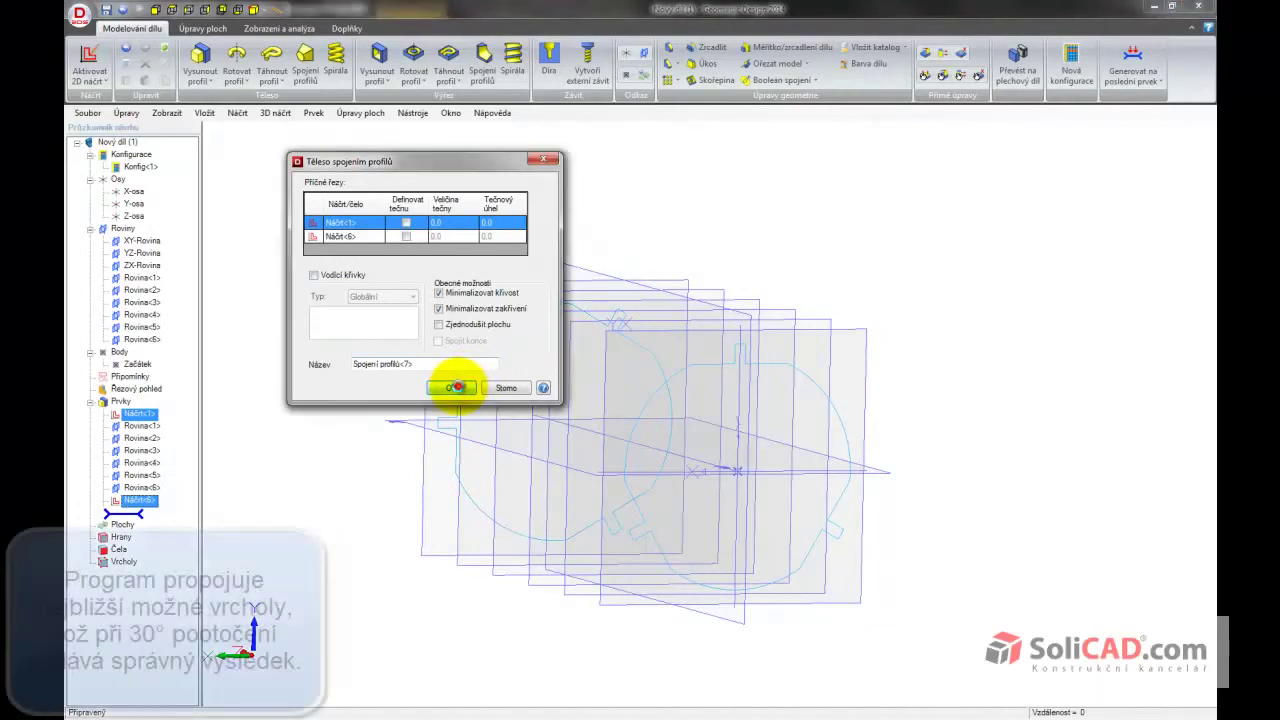
mouse_move(379, 495)
middle_down()
mouse_move(420, 455)
mouse_move(449, 457)
mouse_move(457, 434)
mouse_move(457, 445)
mouse_move(485, 442)
mouse_move(486, 426)
mouse_move(467, 430)
middle_up()
scroll(524, 411, up, 1)
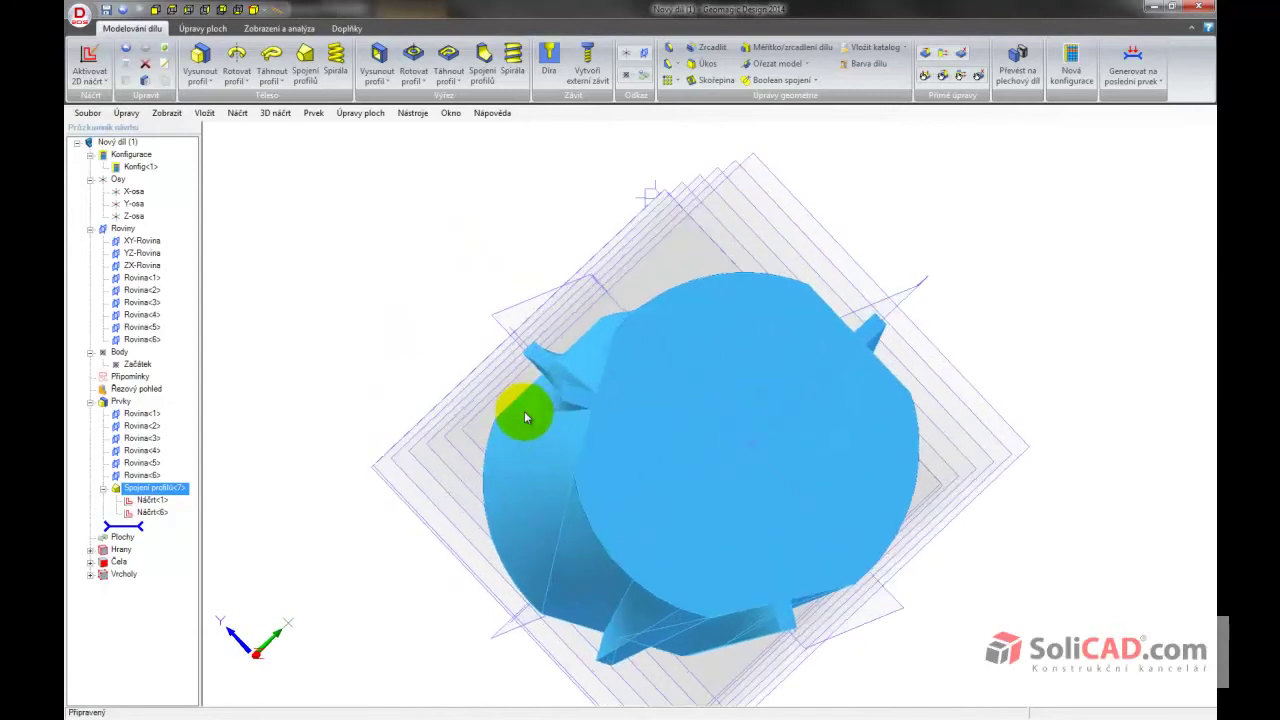
scroll(524, 411, up, 2)
scroll(524, 411, up, 2)
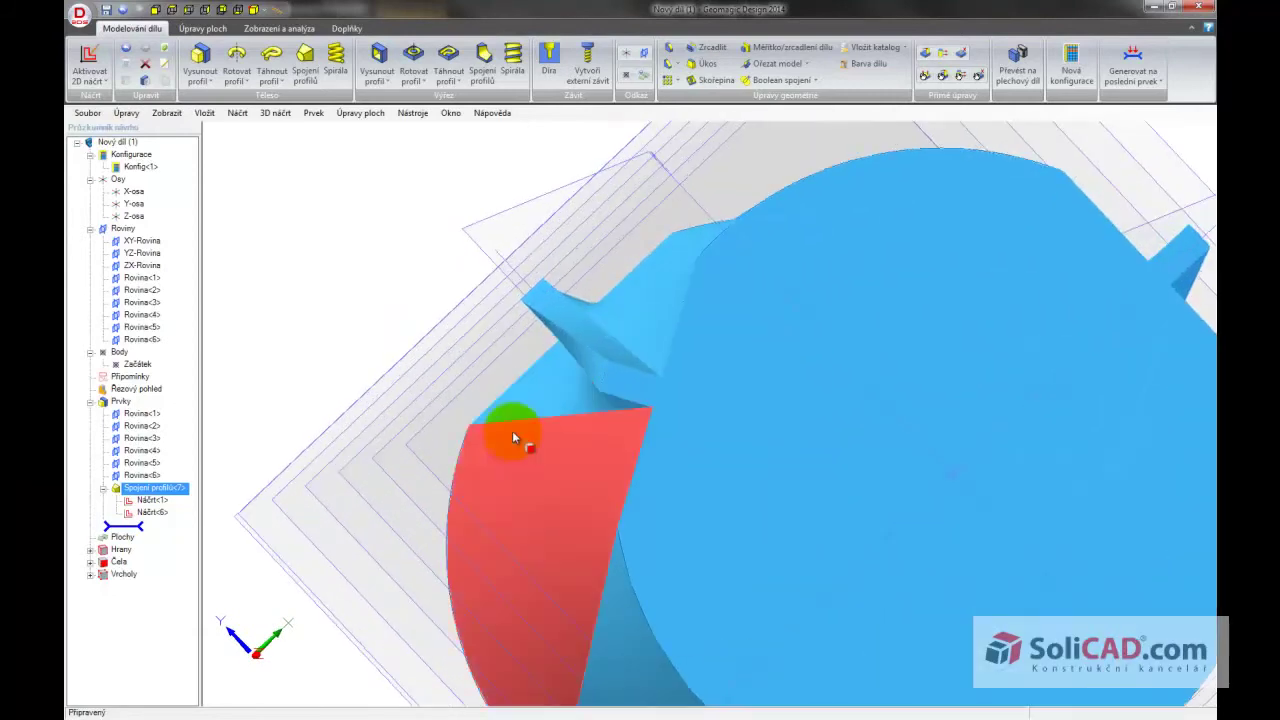
mouse_move(534, 470)
middle_down()
mouse_move(548, 466)
mouse_move(539, 474)
middle_up()
scroll(539, 474, down, 1)
scroll(529, 455, down, 3)
scroll(529, 455, down, 2)
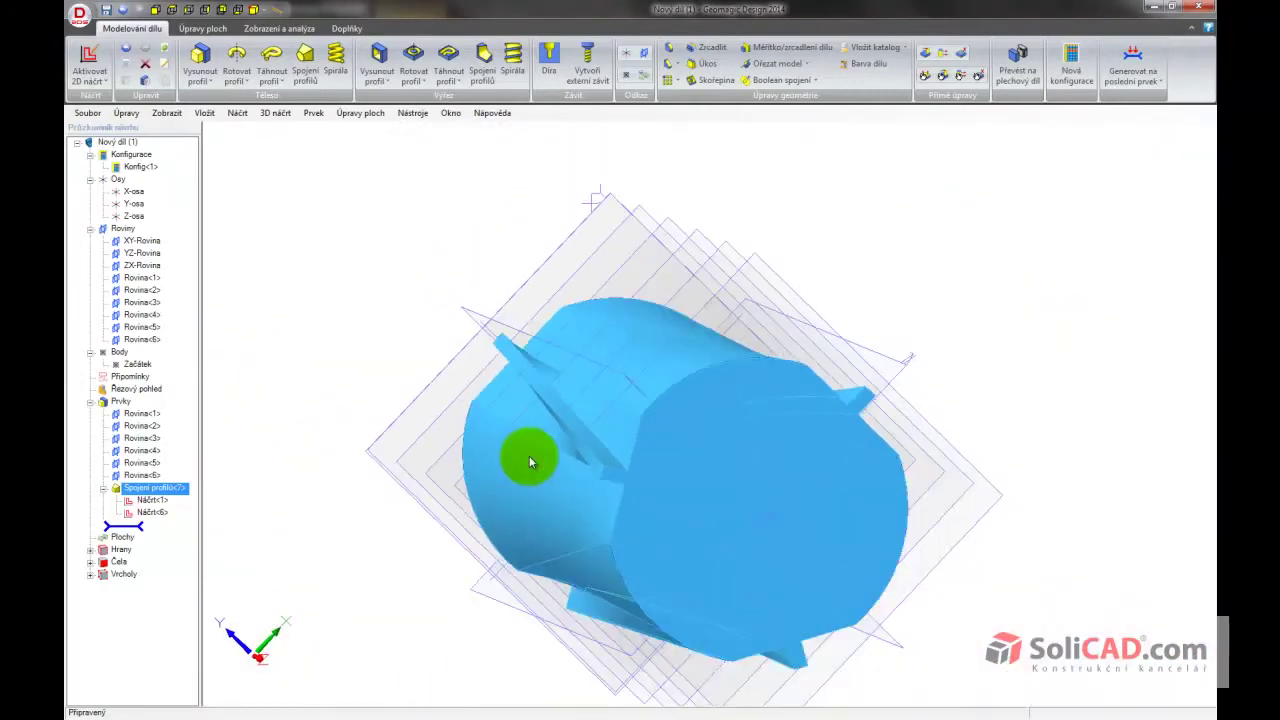
scroll(528, 456, down, 1)
mouse_move(504, 509)
middle_down()
mouse_move(505, 476)
mouse_move(500, 492)
mouse_move(533, 500)
mouse_move(517, 526)
mouse_move(537, 506)
middle_up()
middle_drag(538, 497, 487, 493)
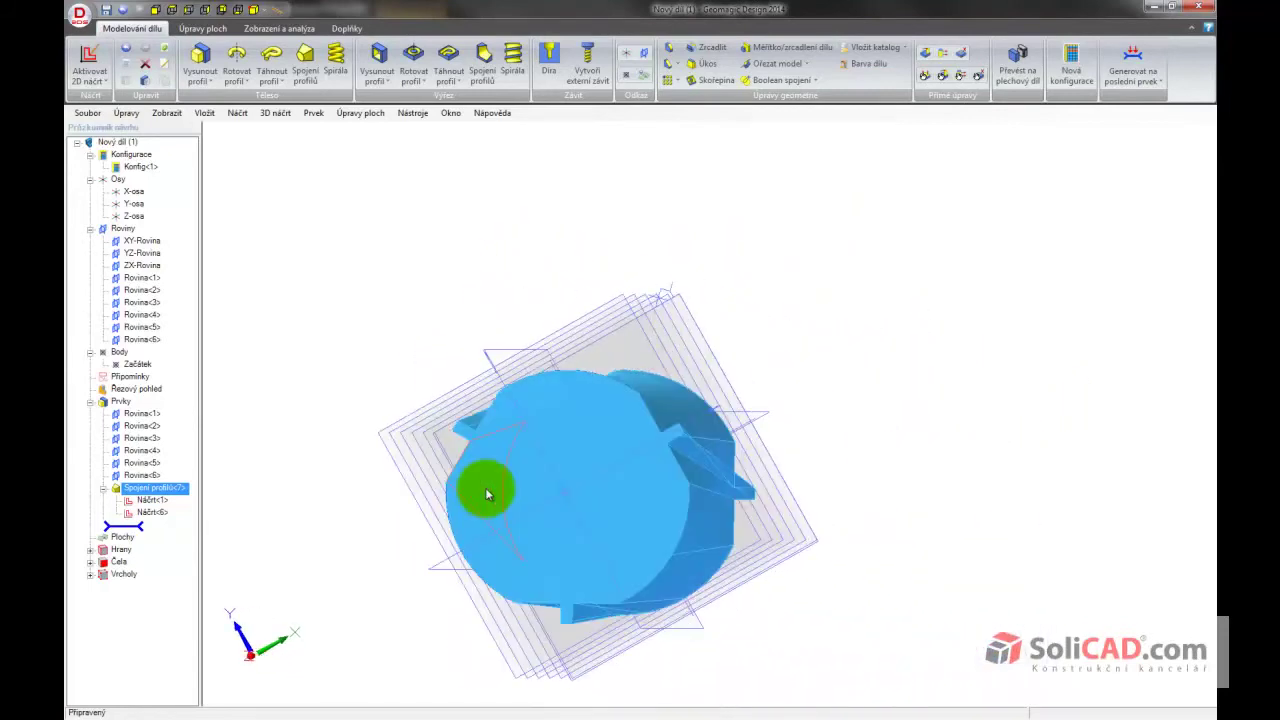
mouse_move(487, 493)
middle_down()
mouse_move(529, 509)
mouse_move(484, 512)
middle_up()
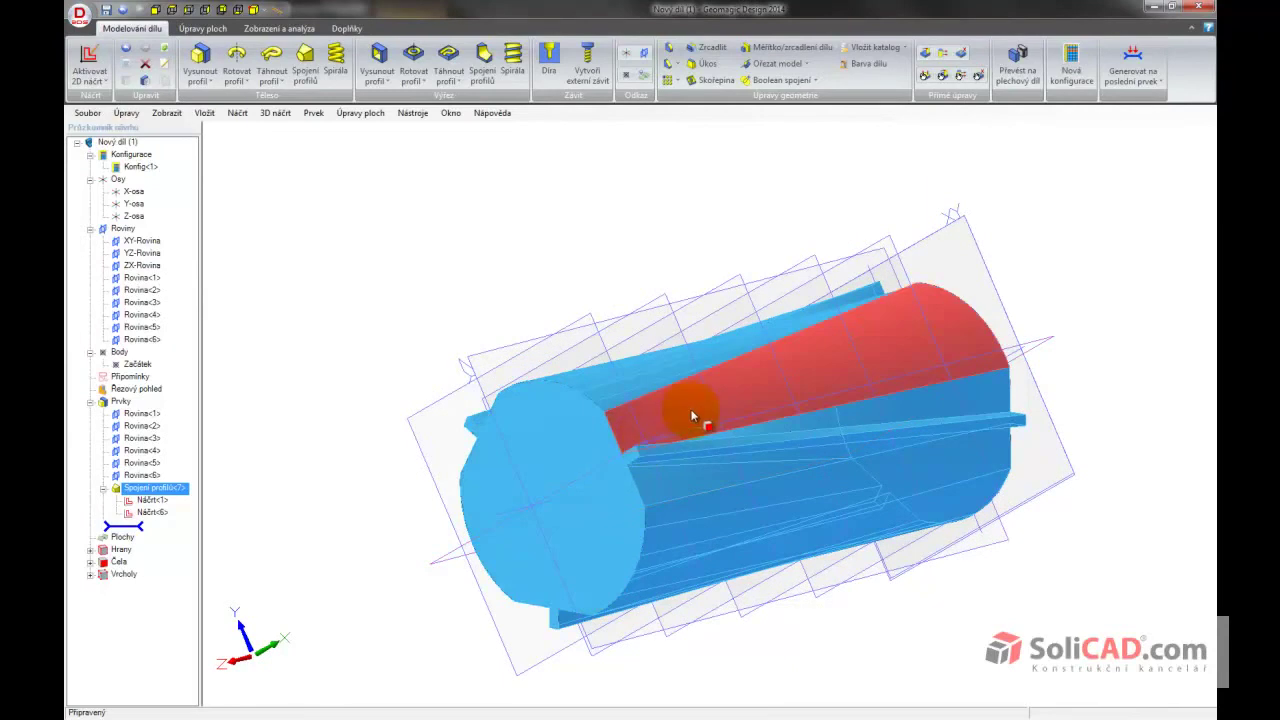